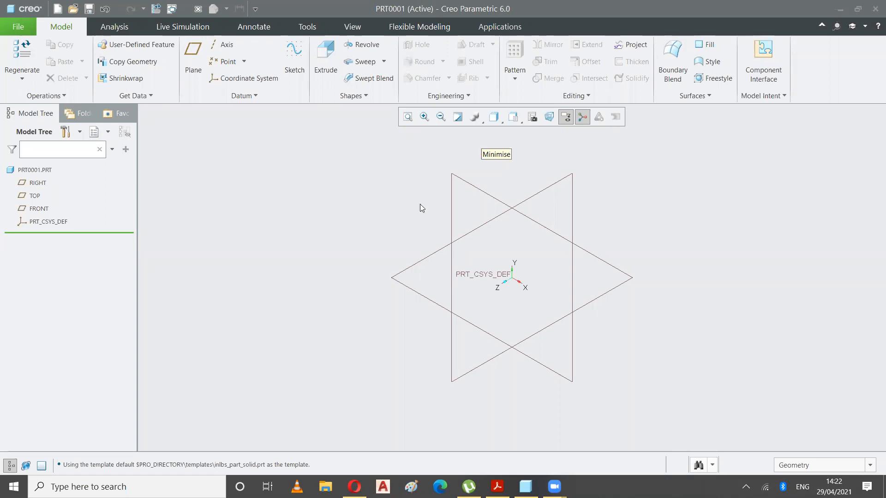
# Switch to Acrobat Reader, examine the EX5-6 Square Clip drawing on page 3 at 100% zoom, and return to Creo Parametric.
pyautogui.click(497, 486)
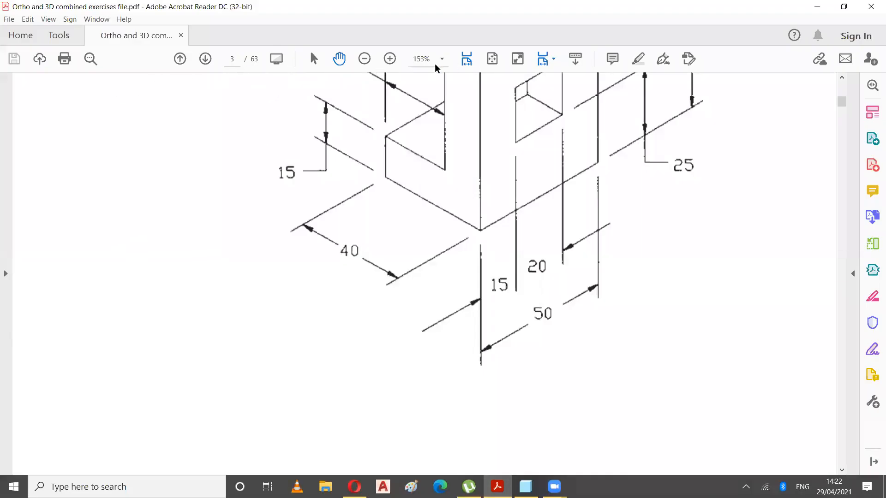
pyautogui.click(364, 59)
pyautogui.click(364, 59)
pyautogui.scroll(8, 346, 111)
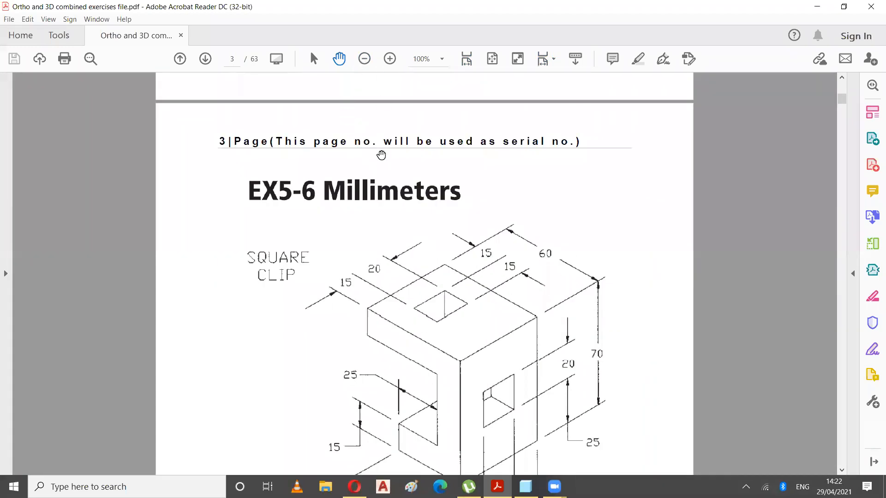
pyautogui.click(525, 487)
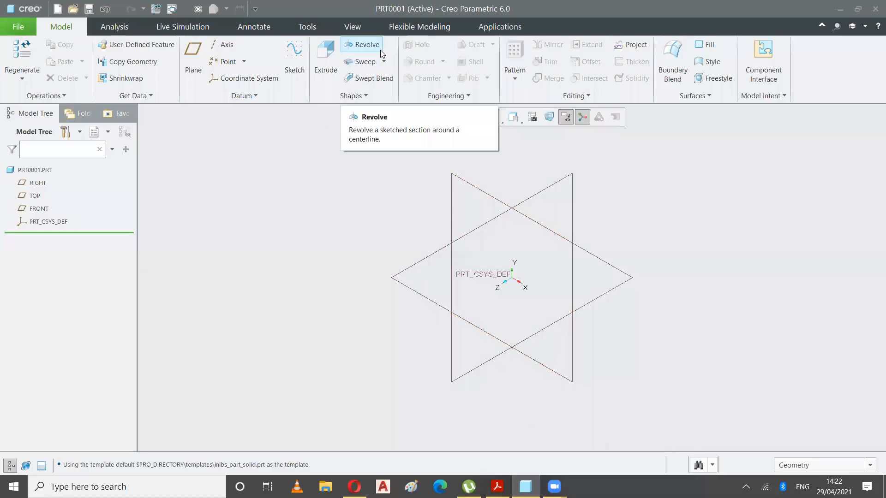
pyautogui.click(384, 62)
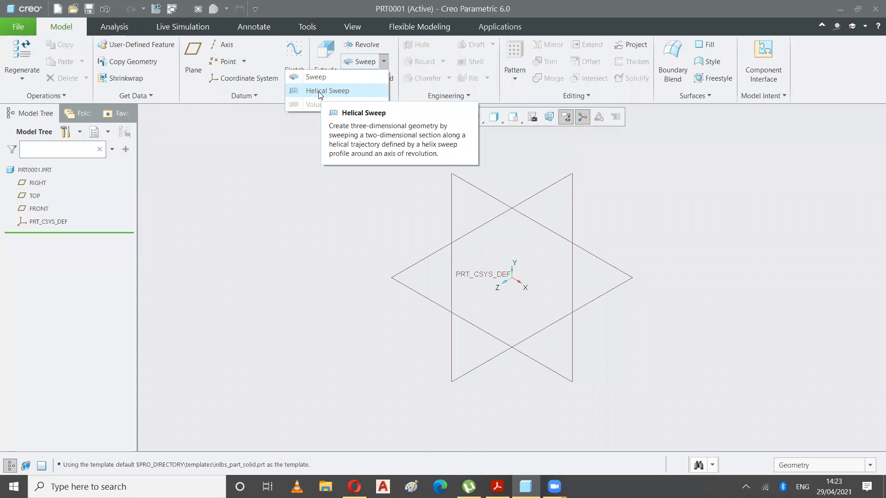
pyautogui.click(319, 93)
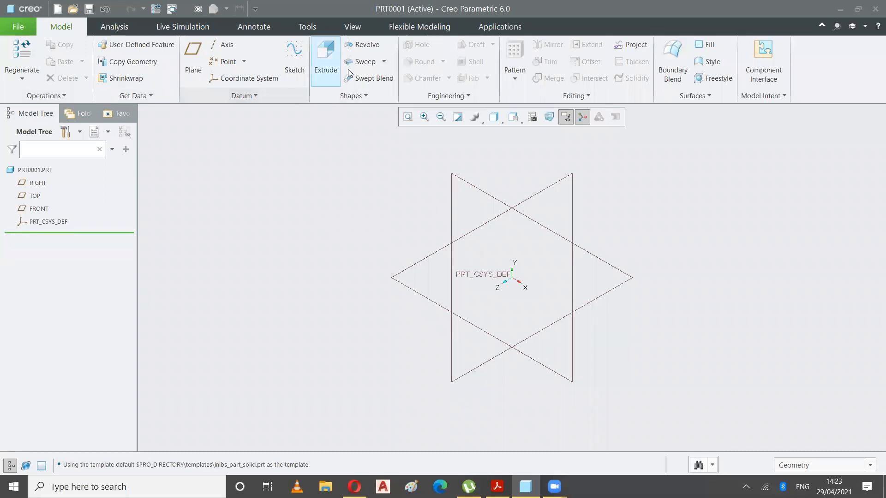
pyautogui.click(385, 62)
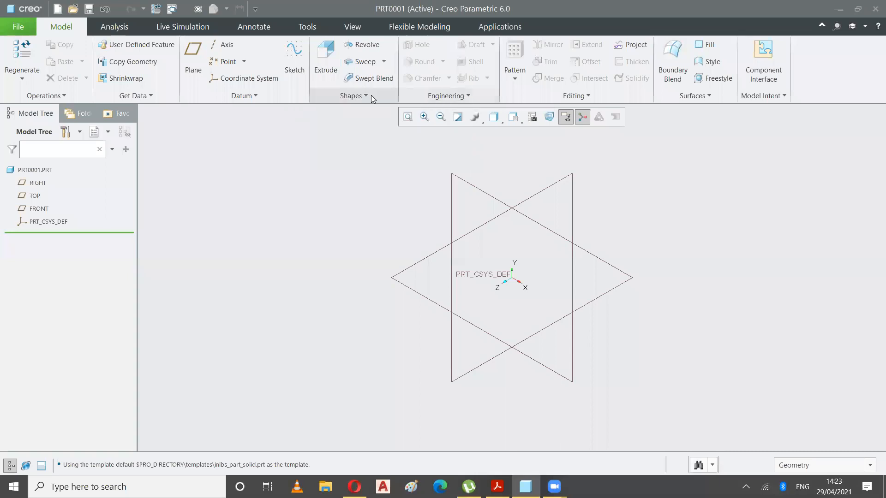
pyautogui.click(383, 65)
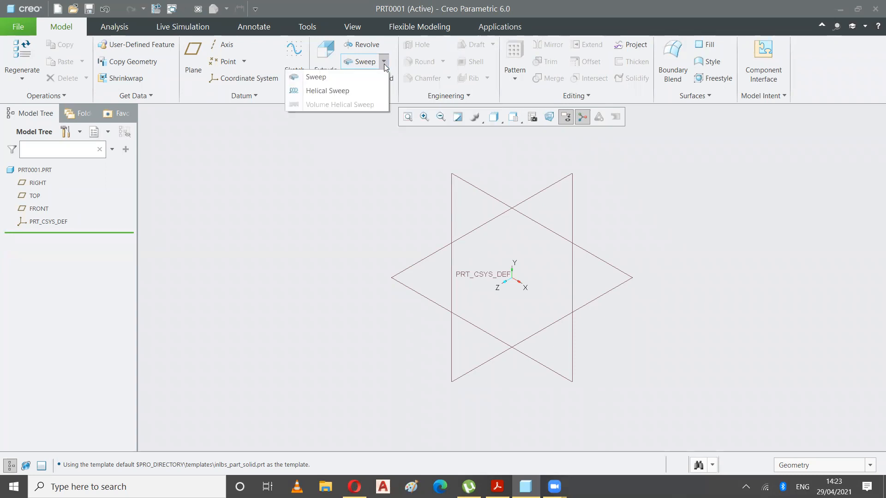
pyautogui.click(384, 65)
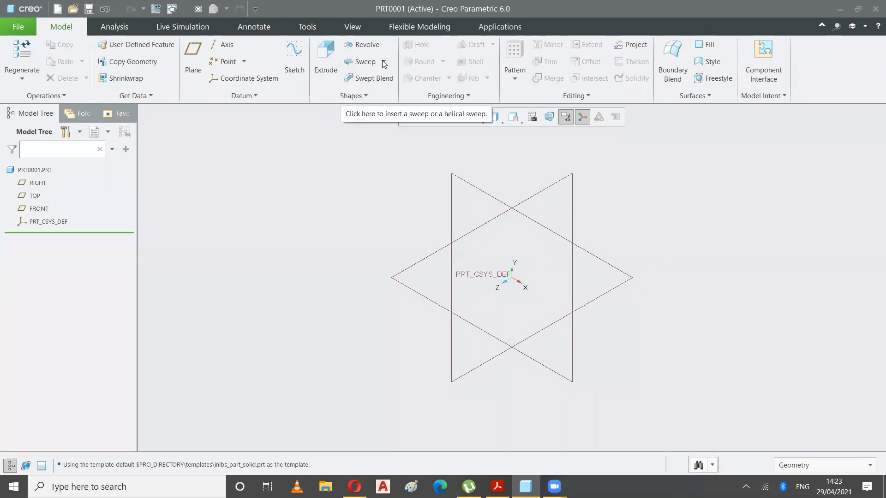
pyautogui.click(384, 62)
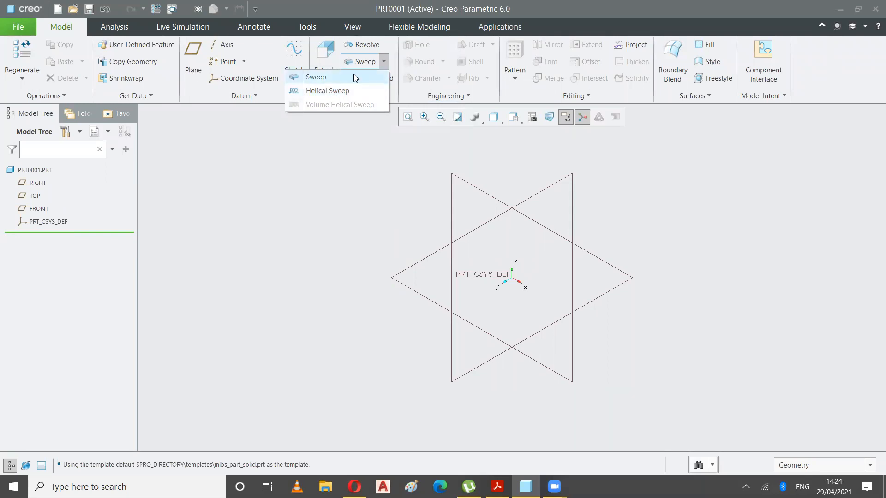
pyautogui.click(334, 118)
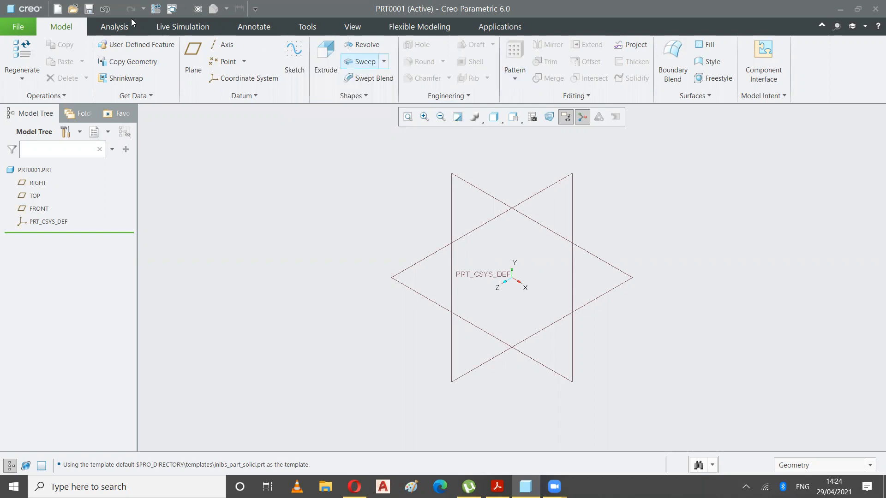
pyautogui.click(383, 62)
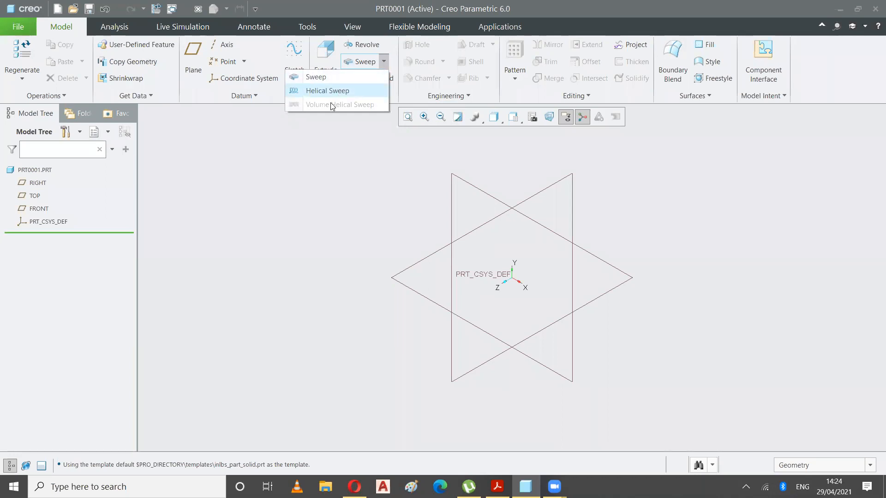
pyautogui.click(305, 156)
pyautogui.click(385, 62)
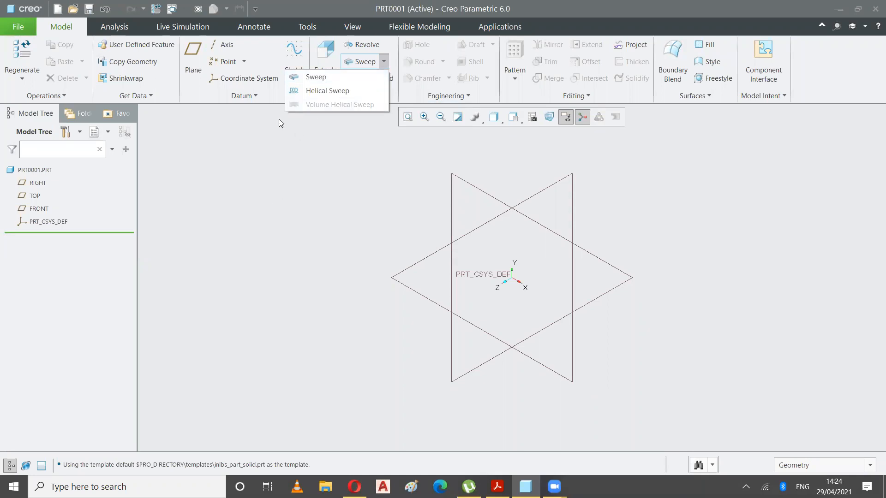
pyautogui.click(272, 188)
pyautogui.click(385, 62)
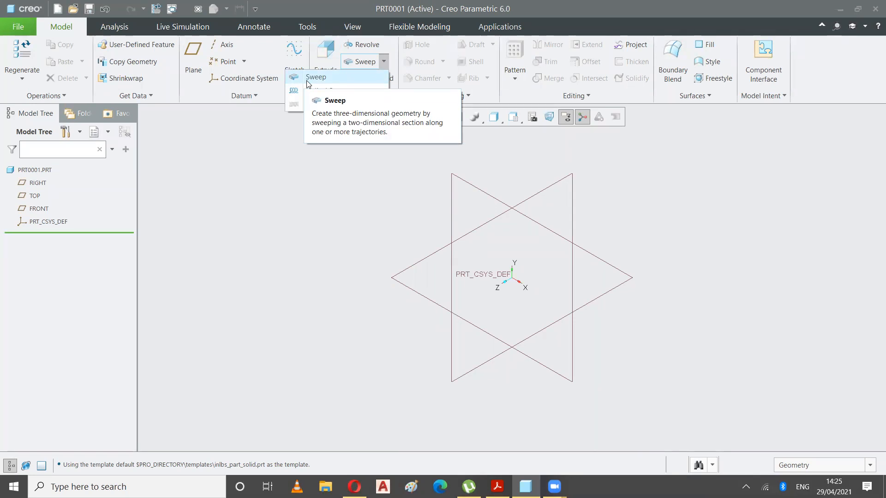
pyautogui.click(340, 92)
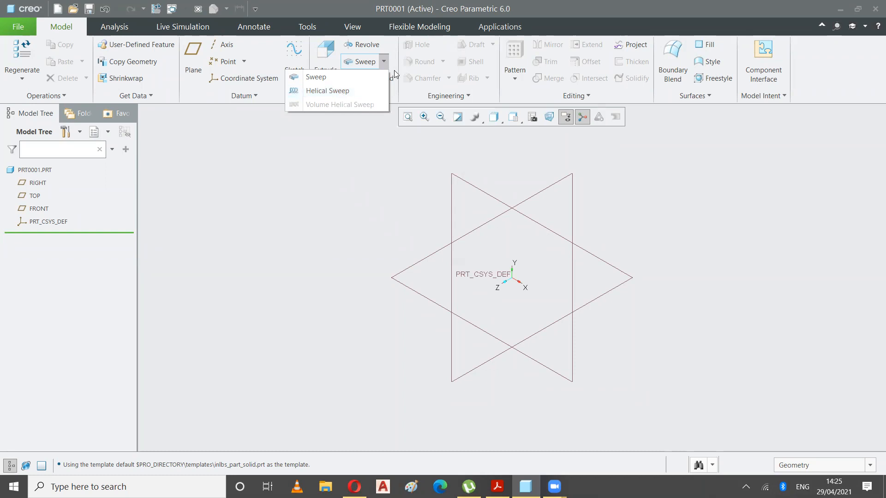
pyautogui.click(386, 62)
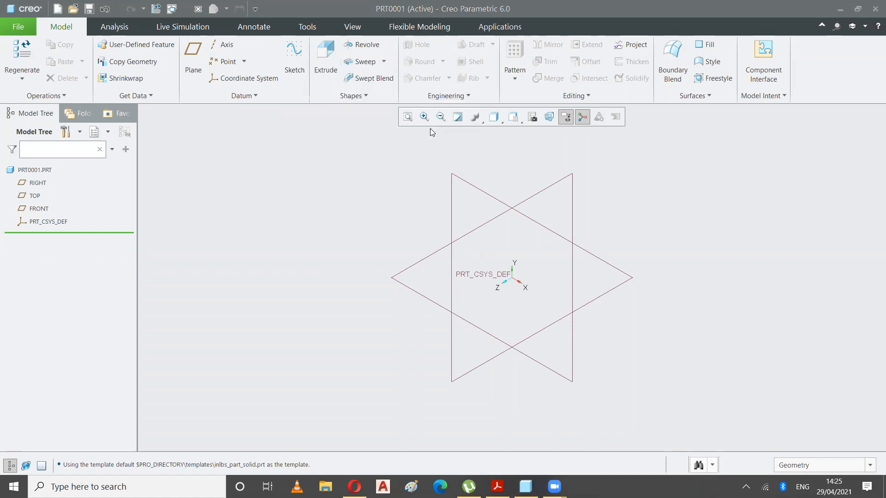
pyautogui.click(384, 61)
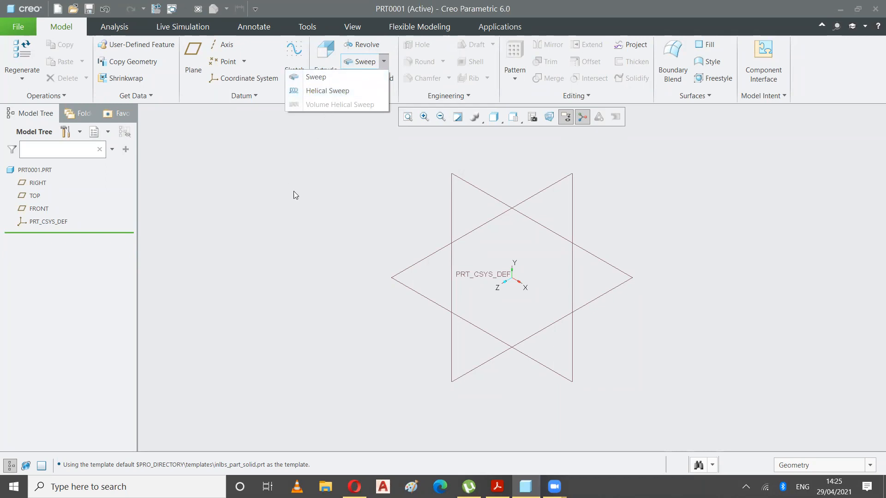
pyautogui.click(306, 189)
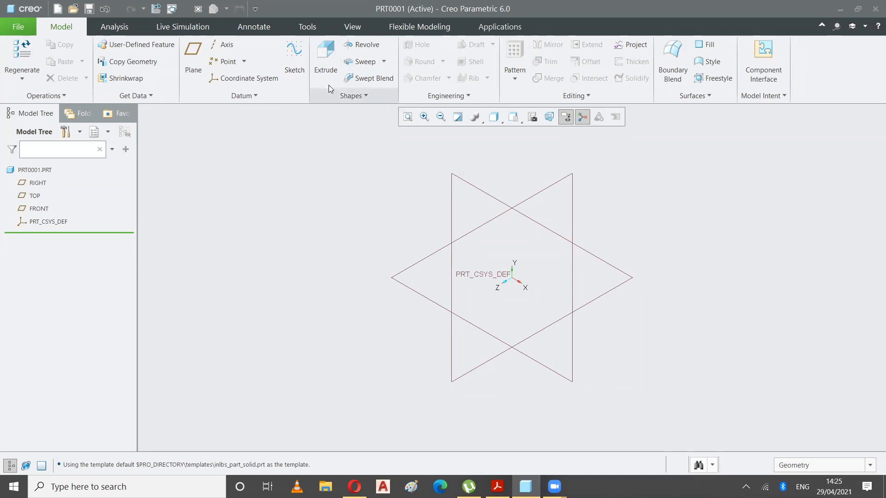
pyautogui.click(384, 65)
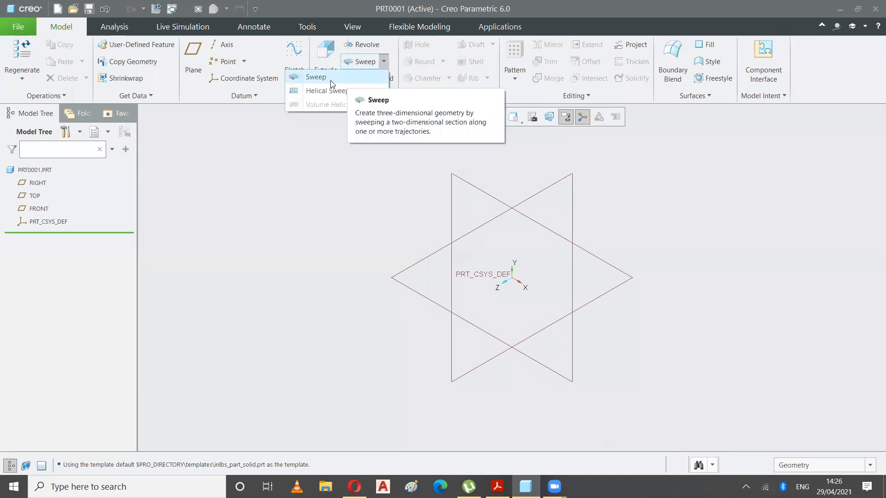
pyautogui.click(384, 63)
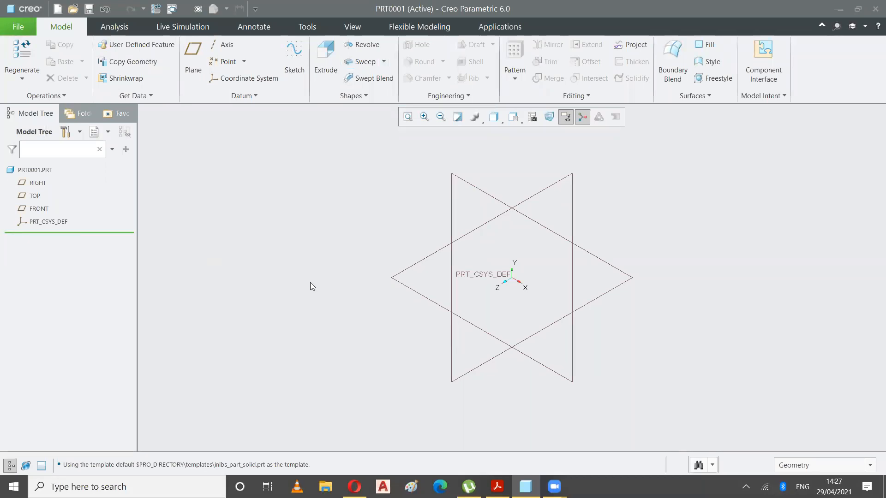
pyautogui.click(383, 62)
pyautogui.click(287, 179)
# Start a solid Helical Sweep and open its helix profile sketch on the RIGHT plane, oriented to the 2D sketch view.
pyautogui.click(384, 62)
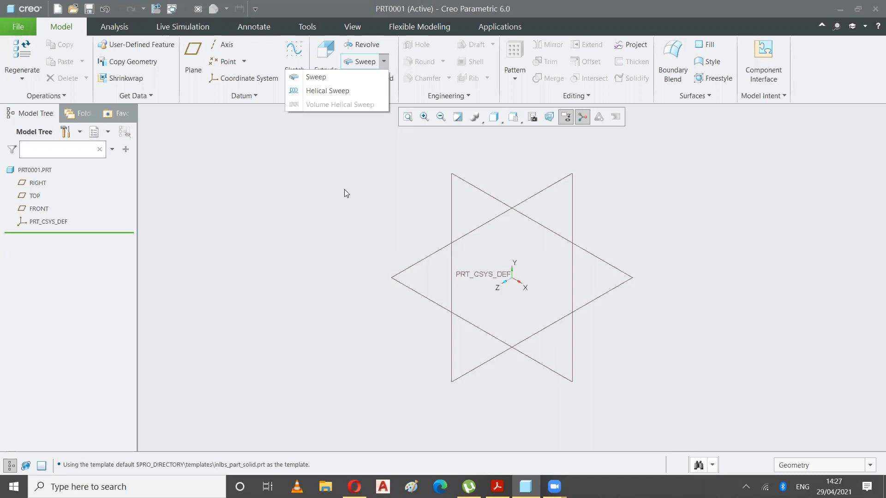
pyautogui.click(330, 91)
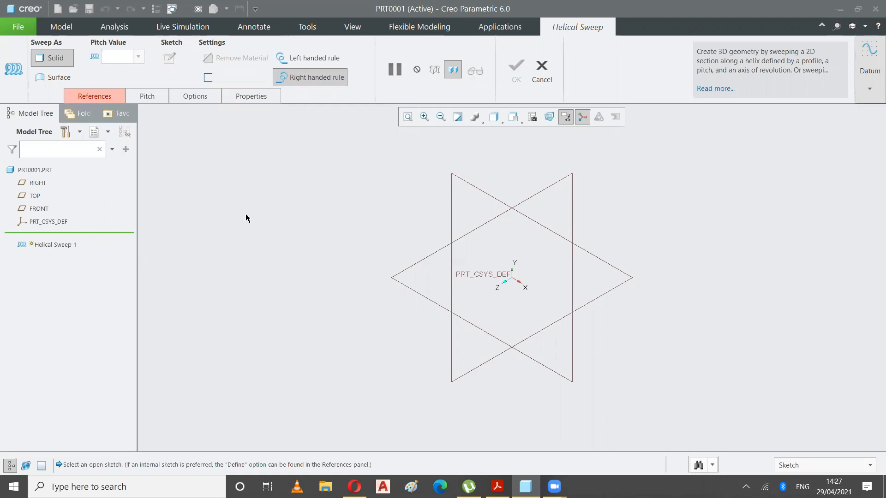
pyautogui.click(92, 96)
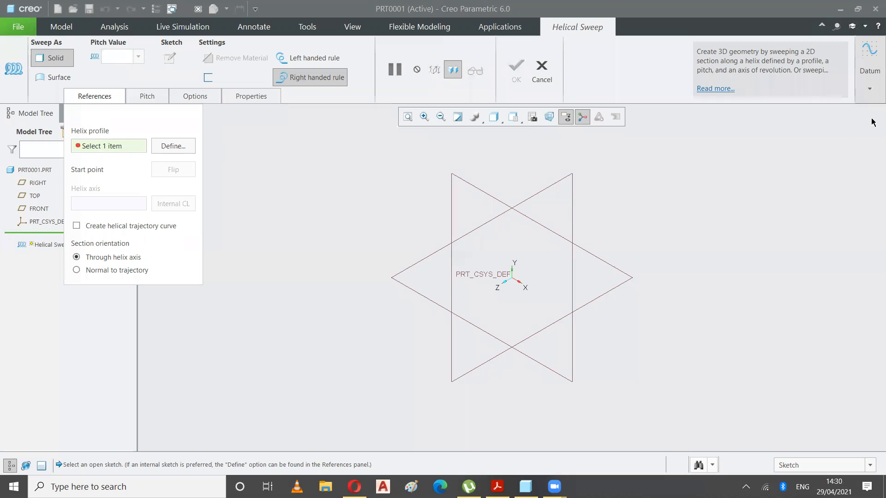
pyautogui.click(869, 90)
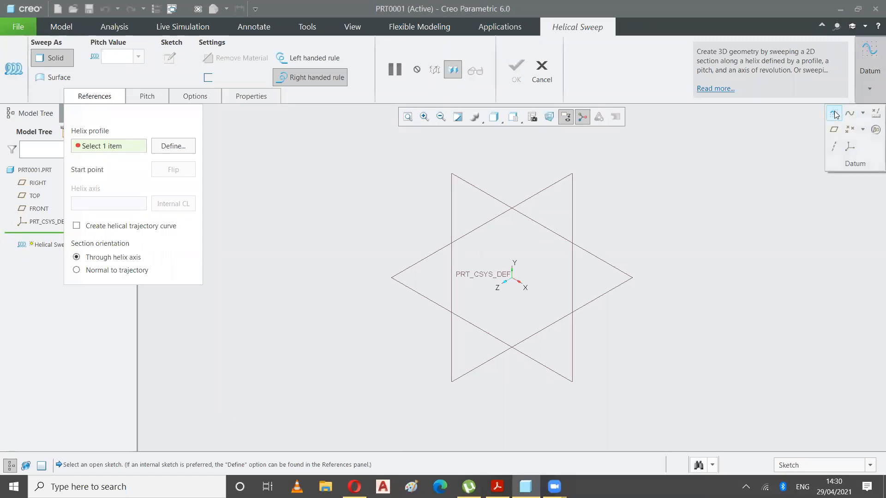
pyautogui.click(171, 148)
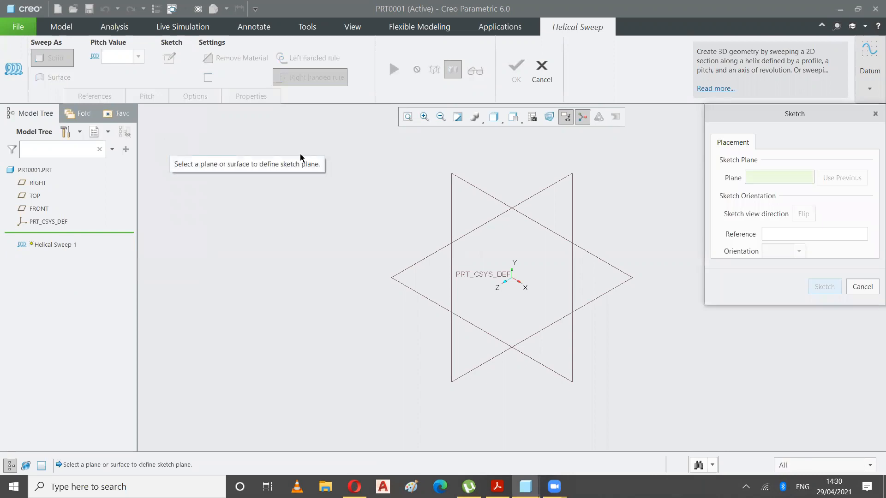
pyautogui.click(468, 185)
pyautogui.click(824, 287)
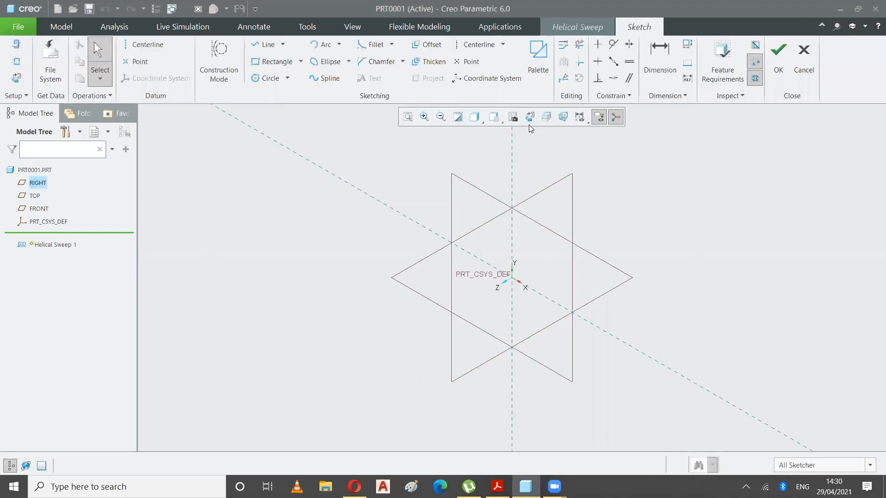
pyautogui.click(530, 117)
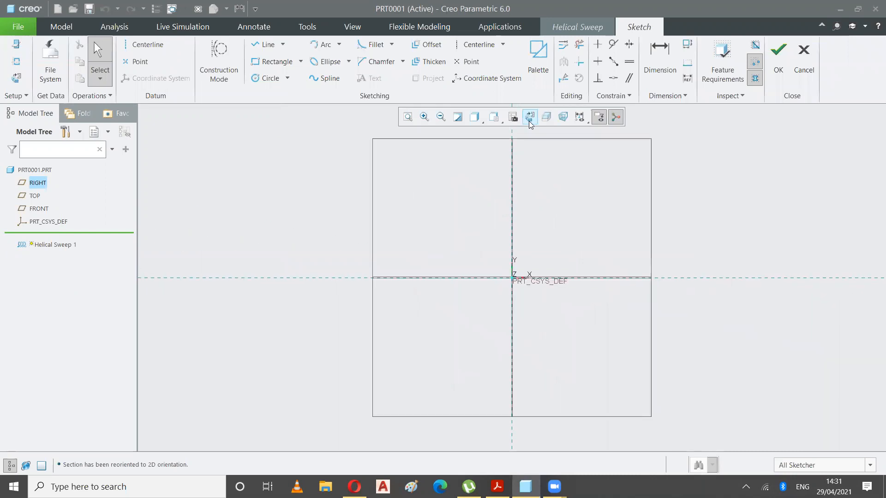
# Sketch the helix profile as one slanted line beside the vertical reference, running from upper left down toward the axis.
pyautogui.click(256, 50)
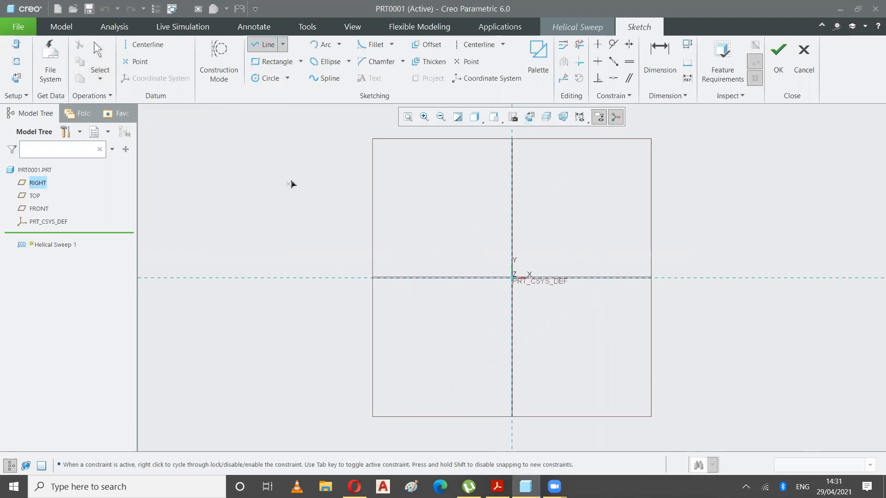
pyautogui.click(305, 179)
pyautogui.click(438, 392)
pyautogui.middleClick(258, 160)
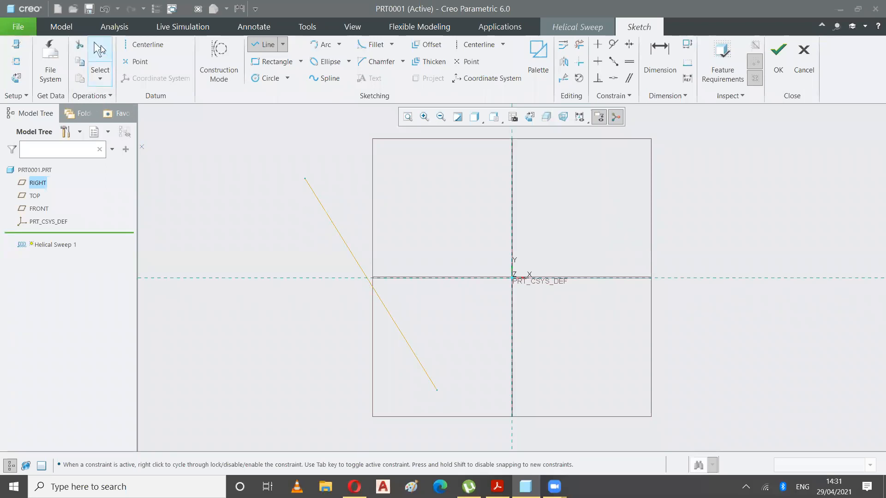
pyautogui.click(100, 50)
pyautogui.click(280, 250)
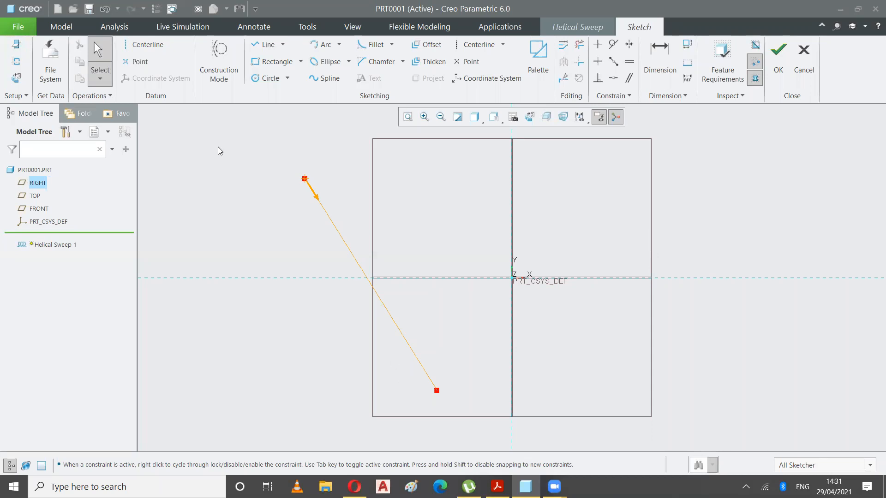
# Add a vertical datum centerline between the slanted line and the vertical reference as the helix axis, and finish the profile sketch.
pyautogui.click(135, 46)
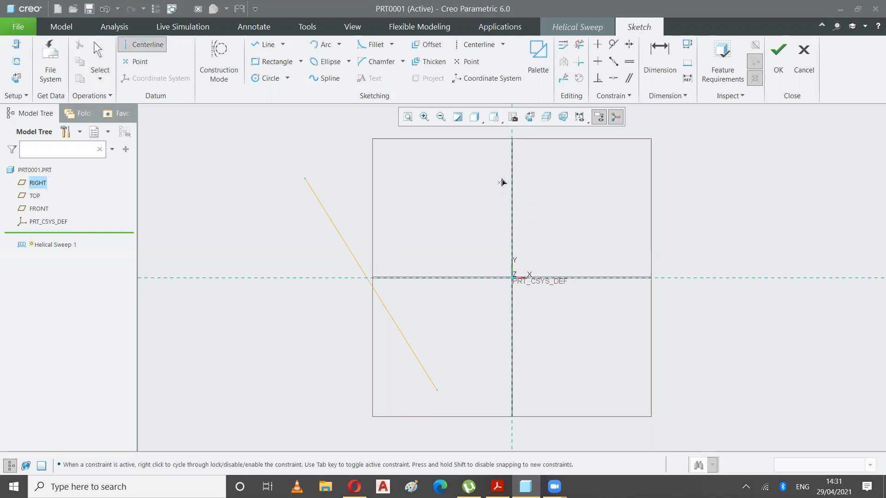
pyautogui.click(484, 180)
pyautogui.click(490, 402)
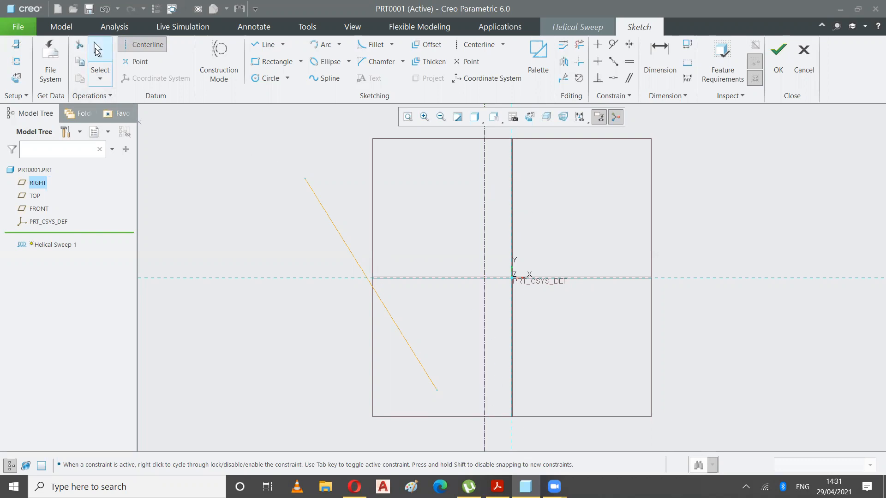
pyautogui.click(96, 47)
pyautogui.click(488, 245)
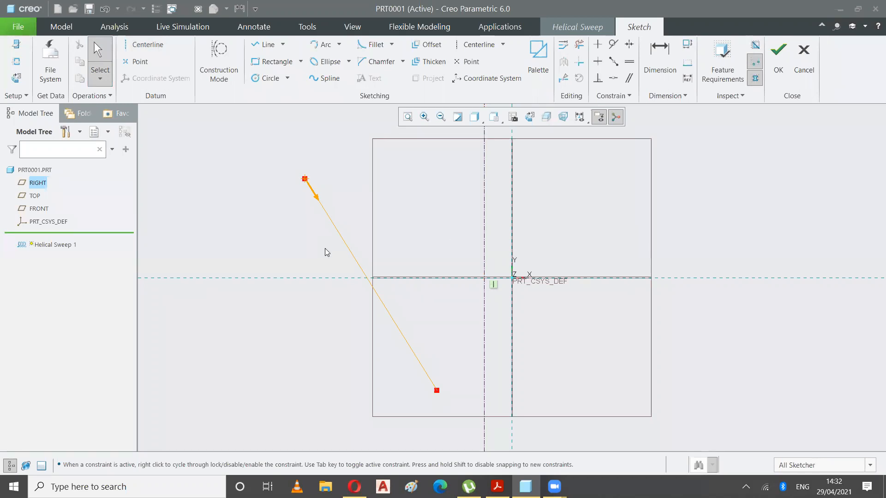
pyautogui.click(780, 56)
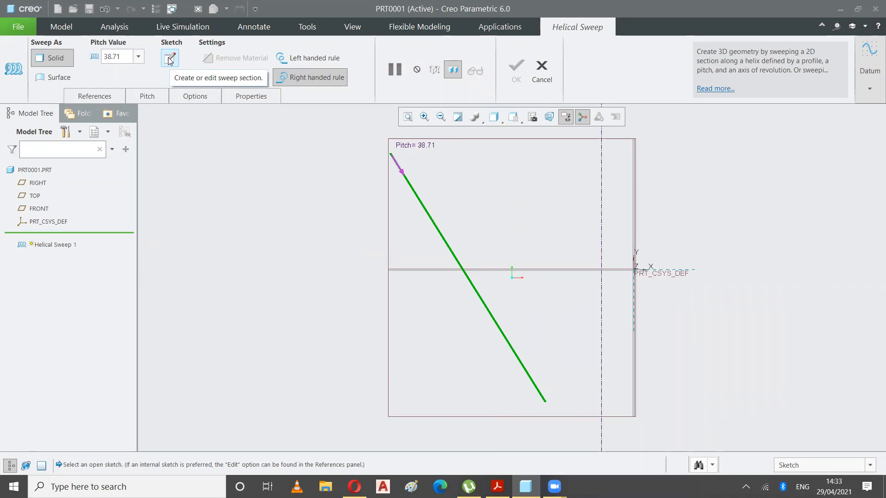
# Open the sweep section sketch and orient it to the 2D sketch view around the slanted profile's start point.
pyautogui.click(169, 58)
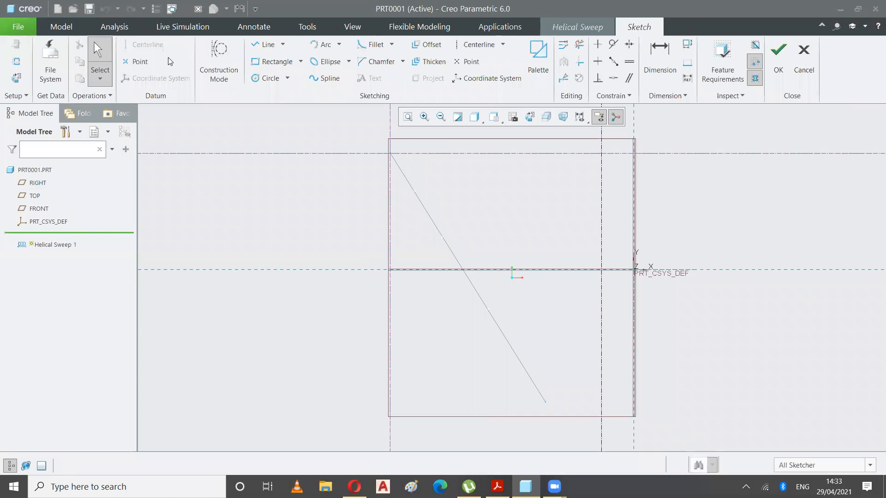
pyautogui.scroll(3, 368, 136)
pyautogui.scroll(-5, 367, 135)
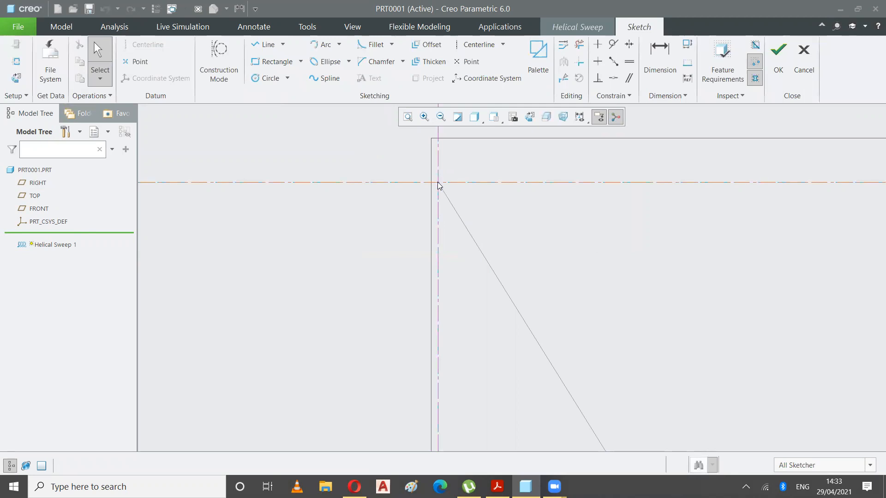
pyautogui.scroll(-2, 438, 187)
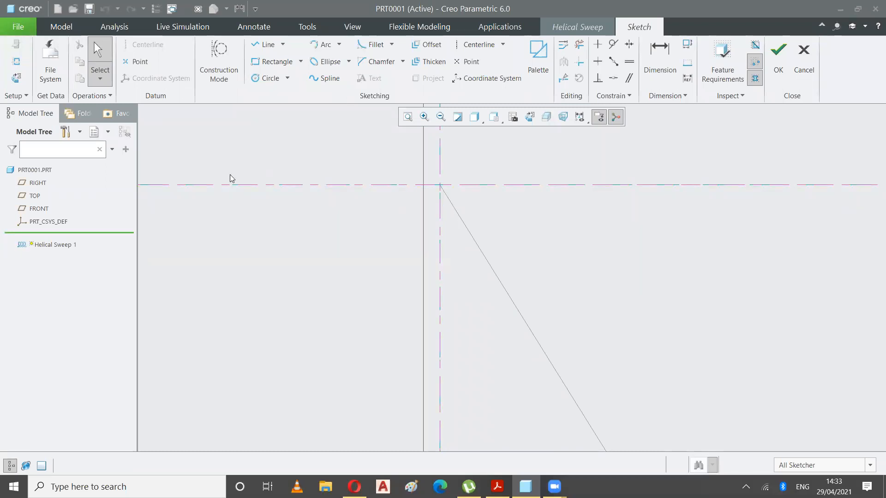
pyautogui.click(531, 118)
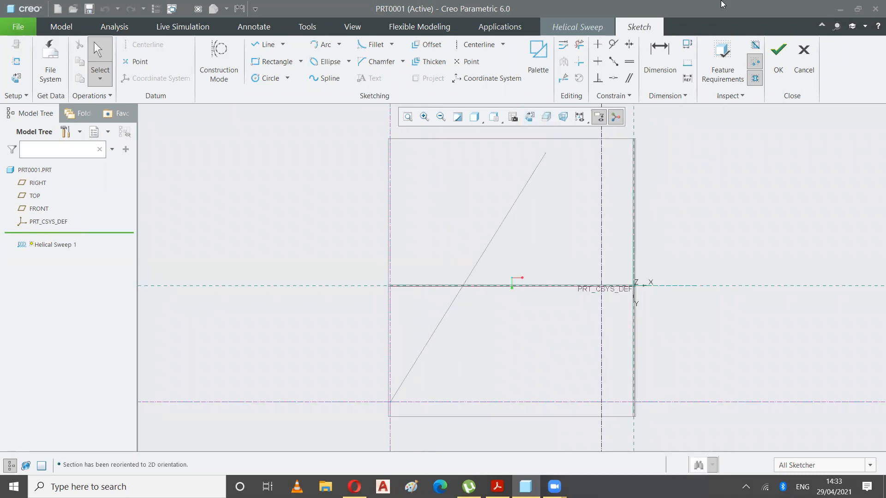
pyautogui.scroll(2, 379, 317)
pyautogui.scroll(-2, 379, 317)
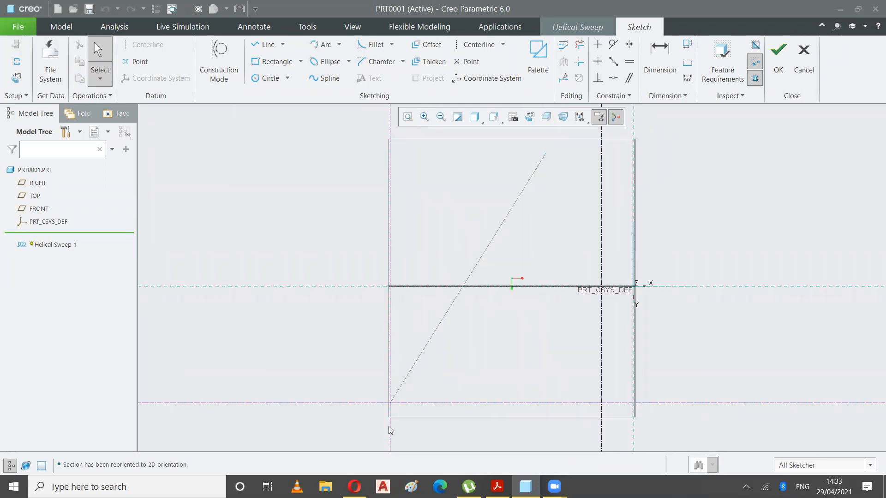
pyautogui.scroll(-3, 388, 426)
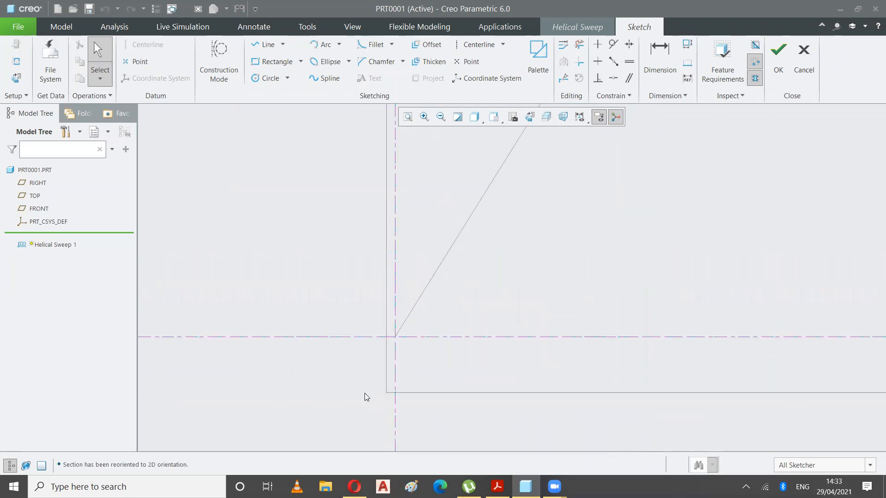
pyautogui.scroll(-3, 421, 304)
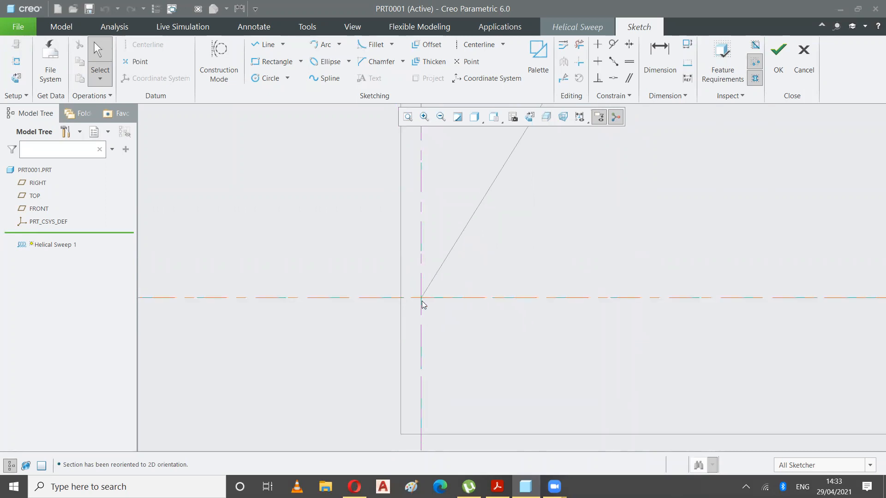
# Sketch a circle of about 2.1 radius centred on the slanted profile's start point as the sweep section.
pyautogui.click(271, 79)
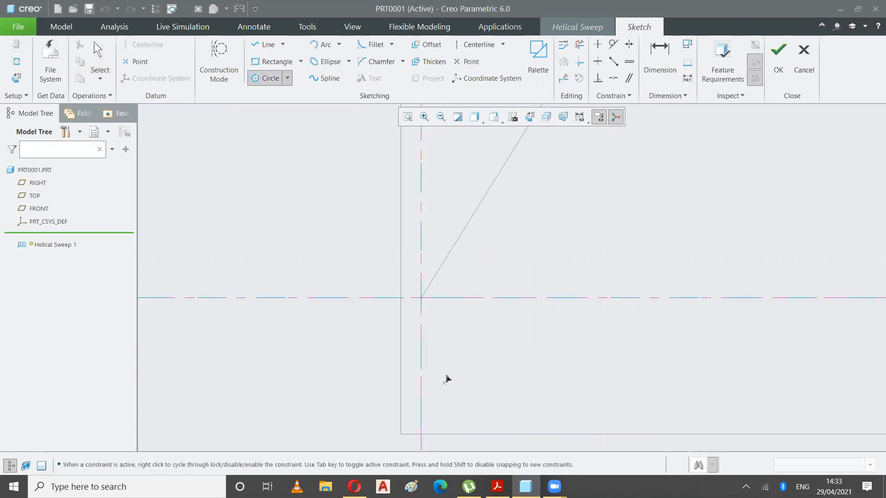
pyautogui.click(420, 298)
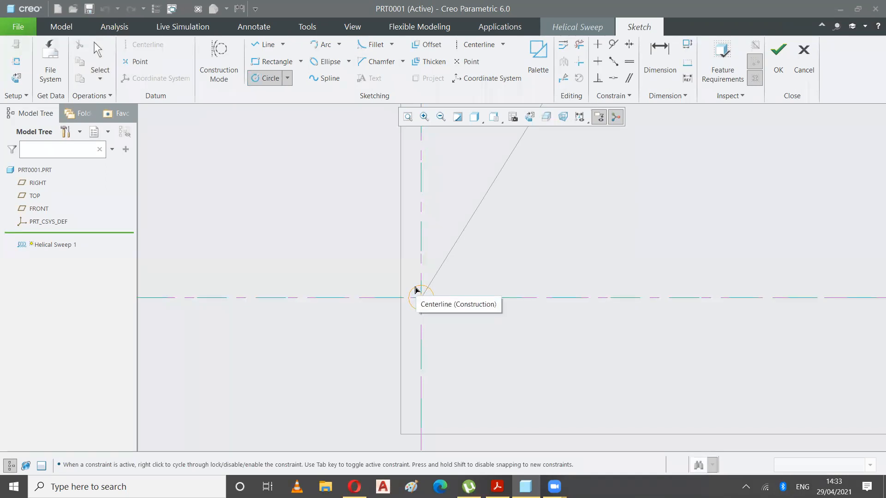
pyautogui.click(415, 289)
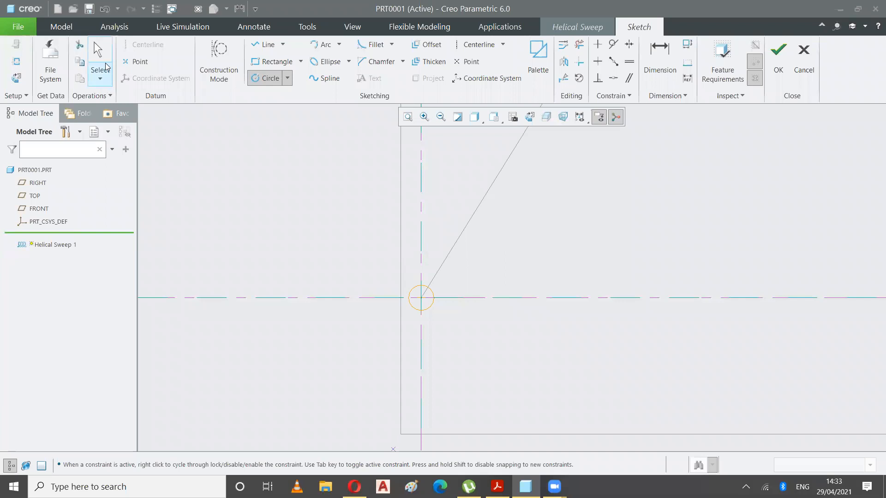
pyautogui.click(99, 60)
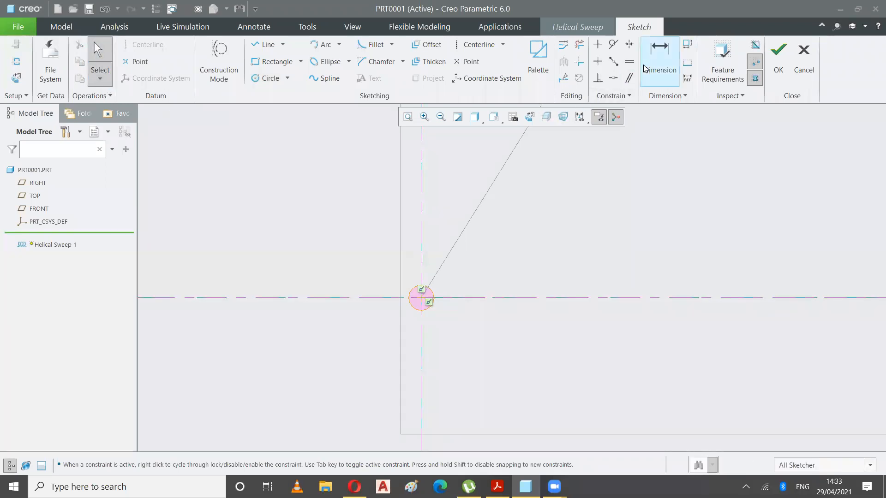
# Dimension the section circle's radius as 5 and finish the section sketch.
pyautogui.click(660, 60)
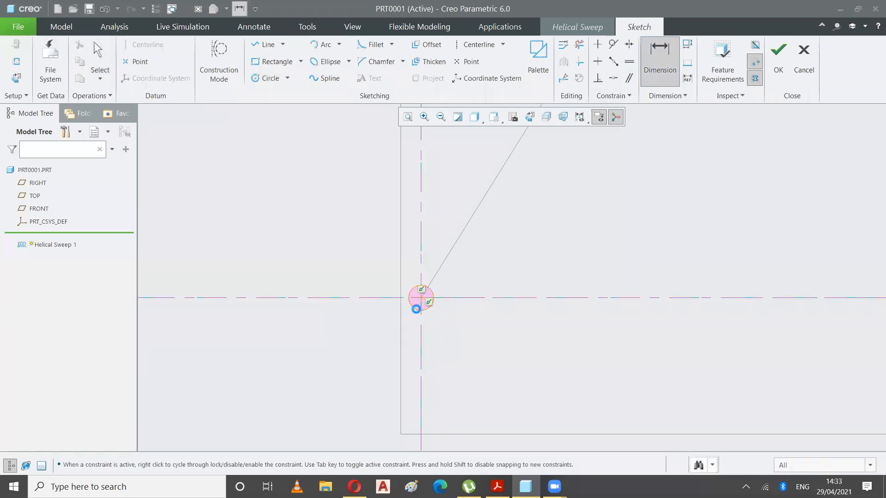
pyautogui.middleClick(365, 322)
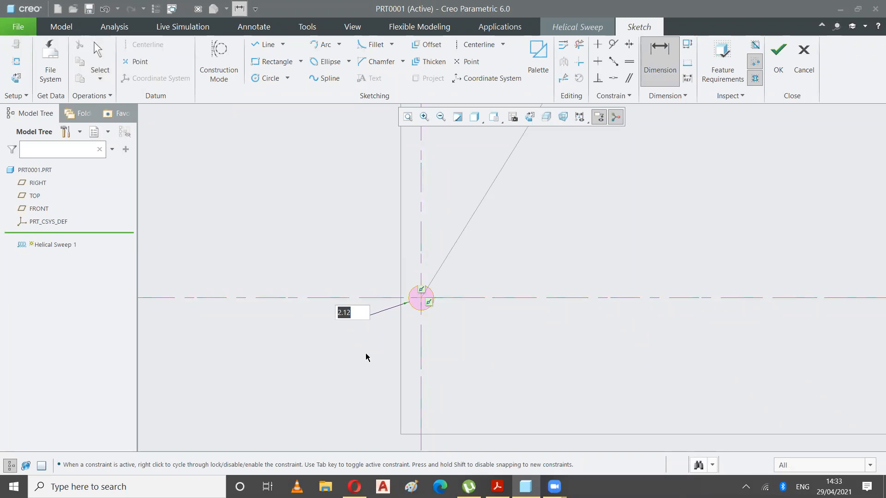
pyautogui.write('5')
pyautogui.press('Return')
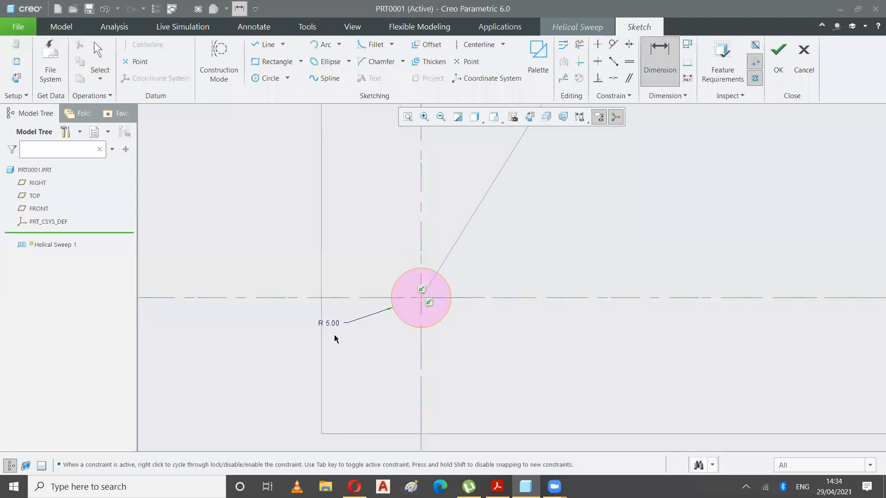
pyautogui.click(408, 117)
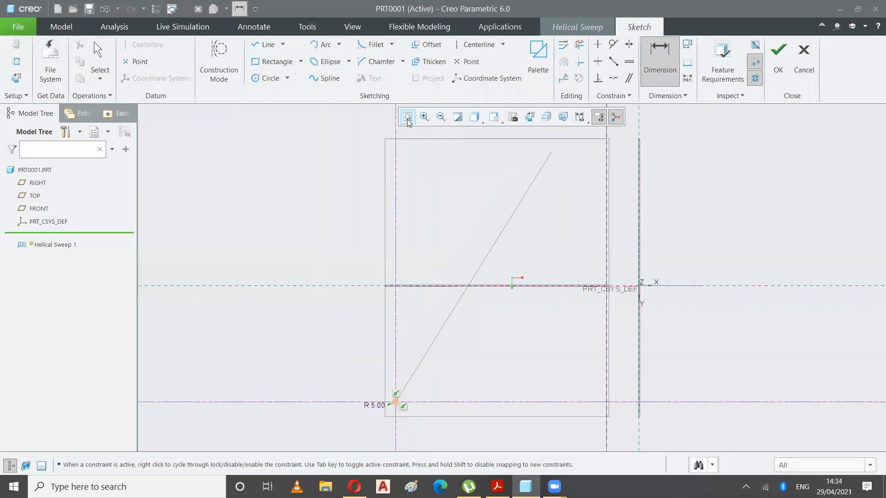
pyautogui.click(779, 73)
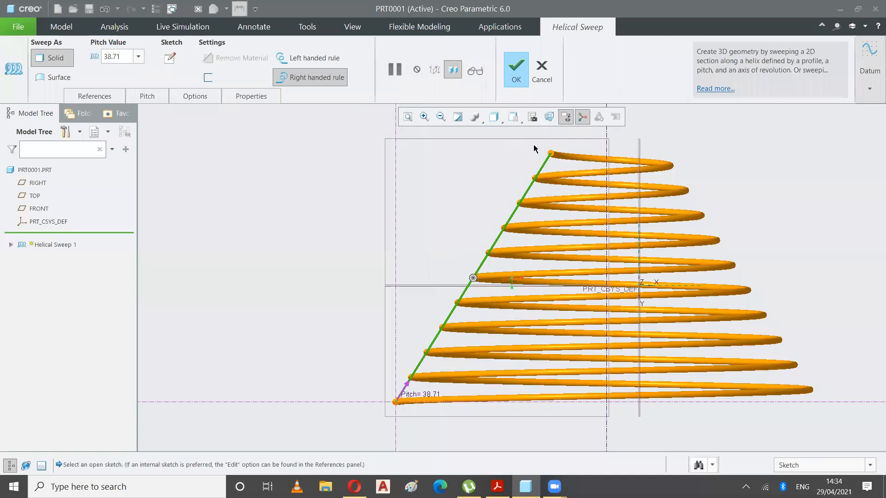
# Examine the previewed tapered helix in the standard orientation, from rotated angles and in the FRONT view.
pyautogui.click(513, 116)
pyautogui.click(478, 133)
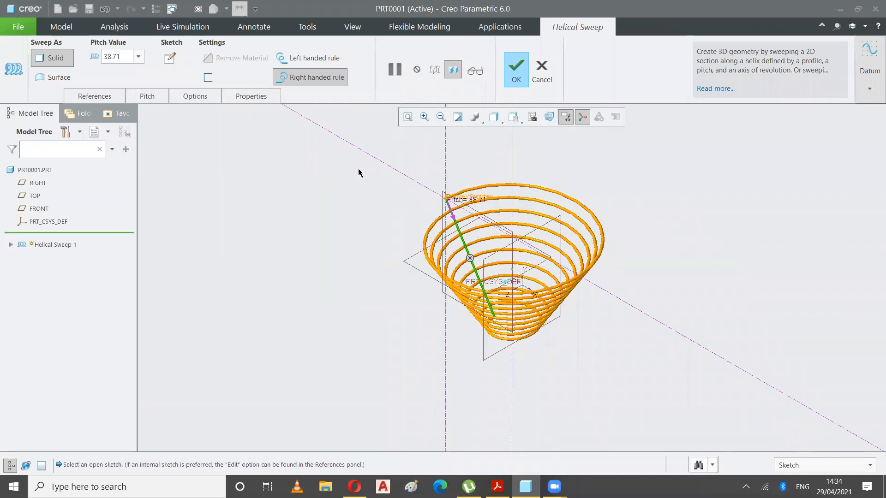
pyautogui.moveTo(358, 175); pyautogui.dragTo(361, 187, button='middle')
pyautogui.moveTo(352, 172); pyautogui.dragTo(347, 147, button='middle')
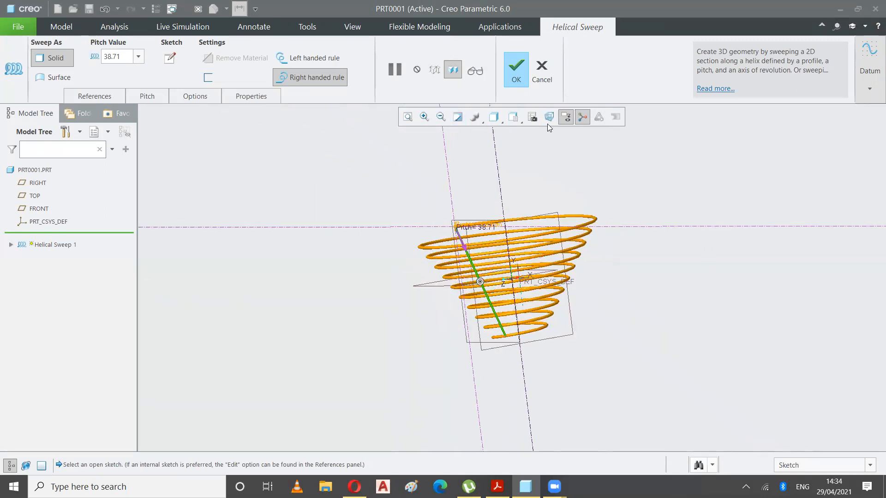
pyautogui.click(522, 119)
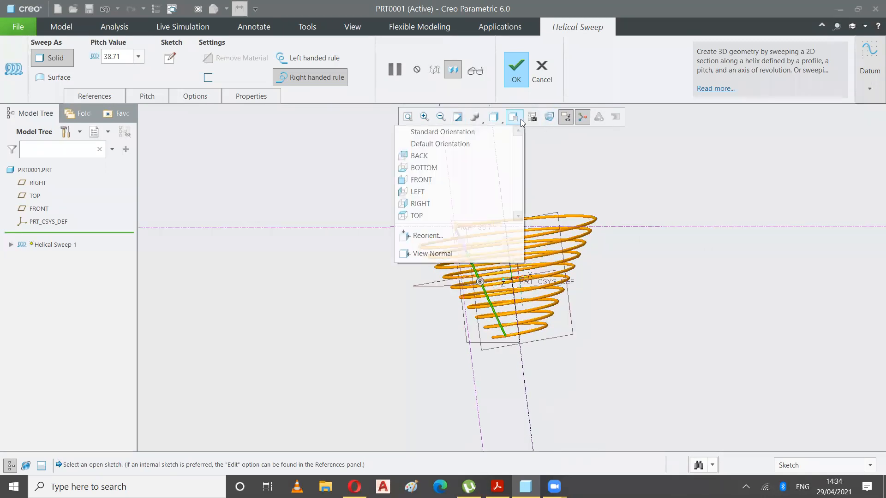
pyautogui.click(425, 184)
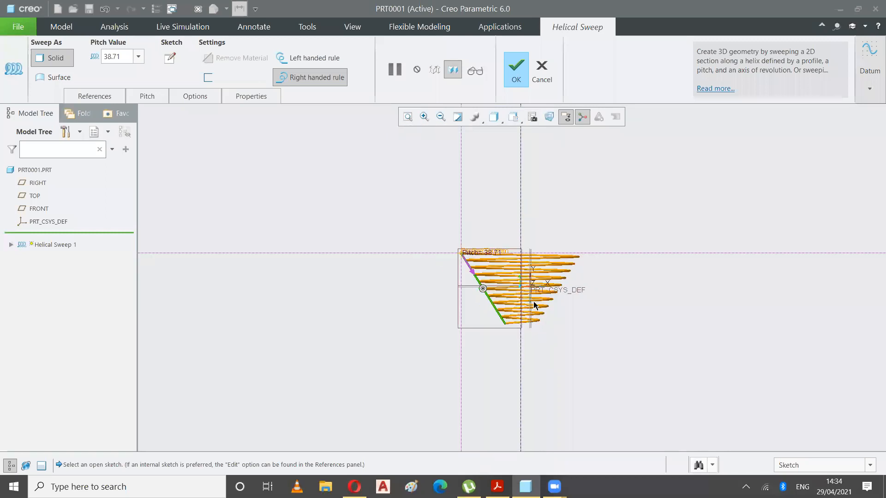
pyautogui.scroll(3, 493, 264)
pyautogui.scroll(2, 493, 265)
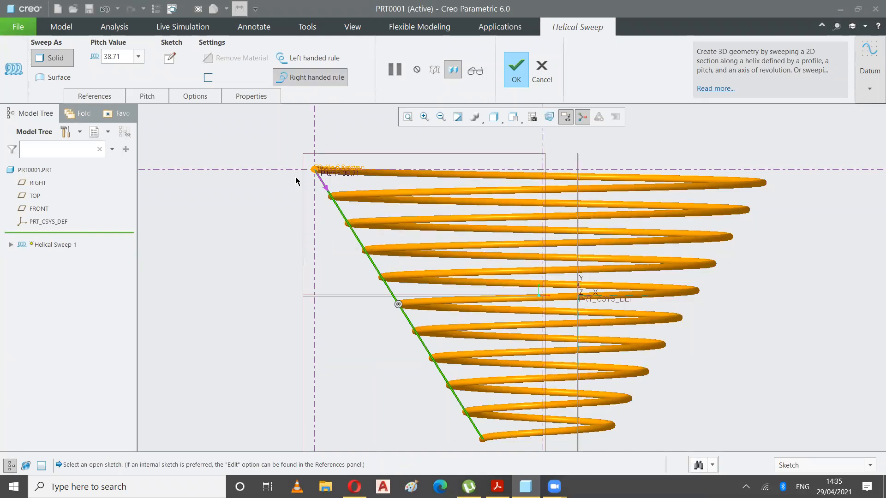
# Reopen the sweep section sketch, set the circle's radius to 10 and finish the sketch.
pyautogui.click(92, 98)
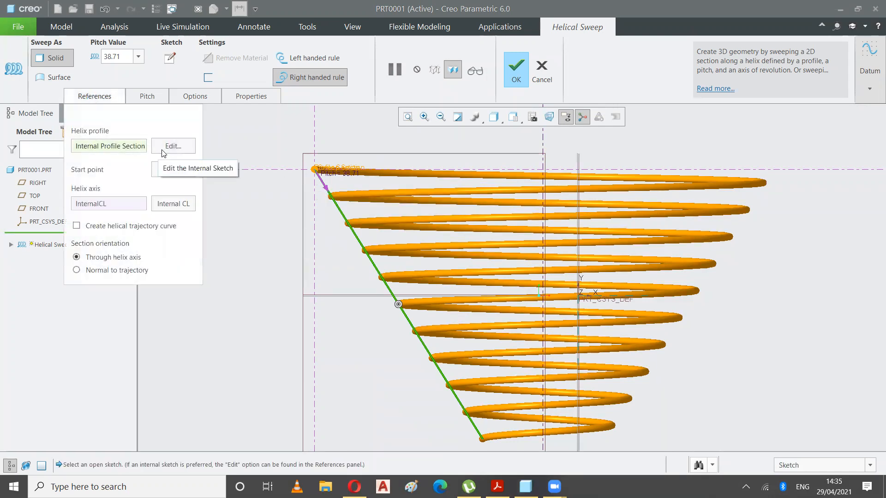
pyautogui.click(173, 61)
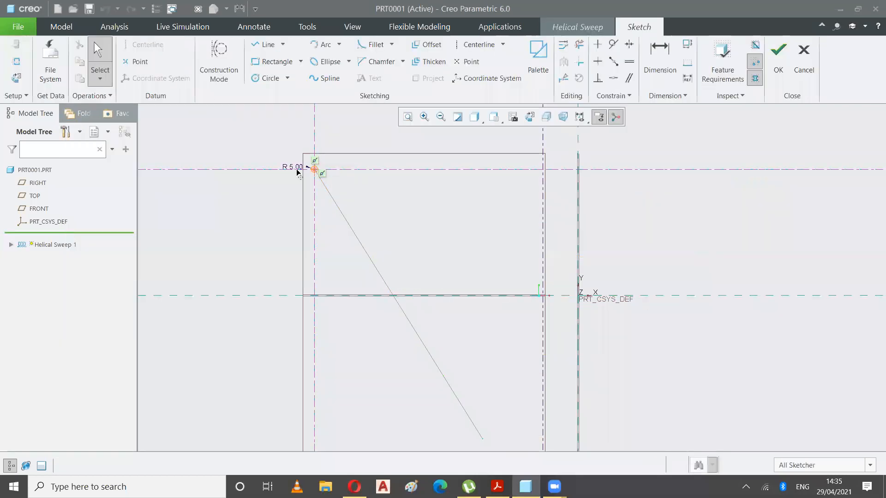
pyautogui.doubleClick(293, 167)
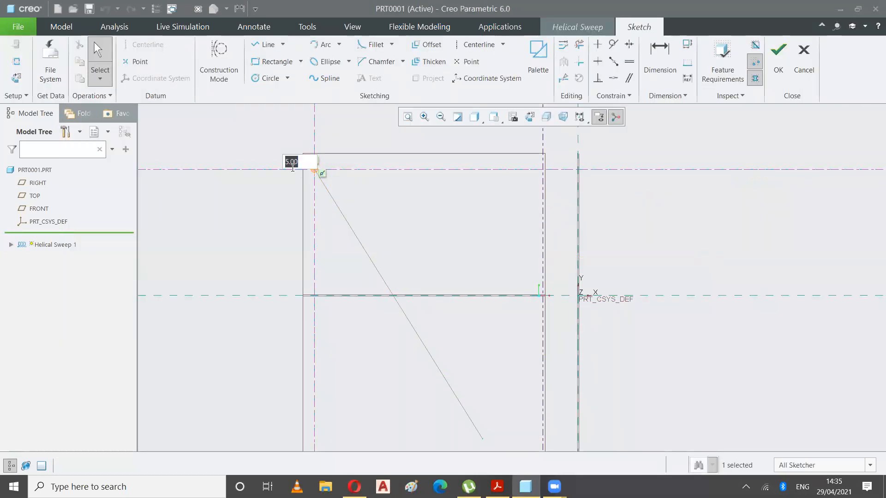
pyautogui.write('10')
pyautogui.press('Return')
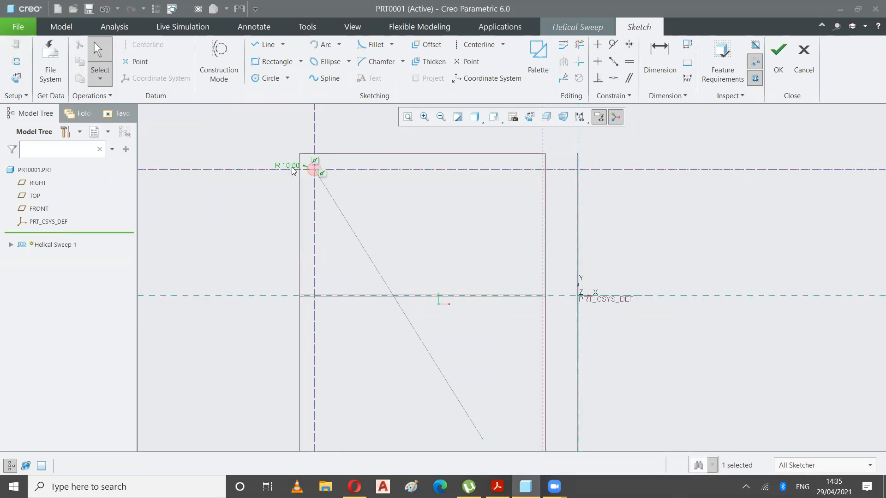
pyautogui.click(781, 55)
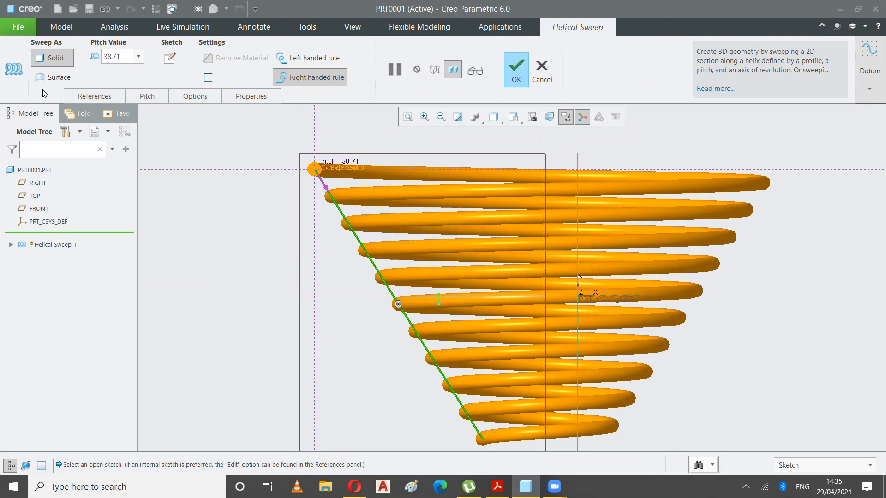
# Accept the solid helical sweep and clear its selection.
pyautogui.doubleClick(119, 56)
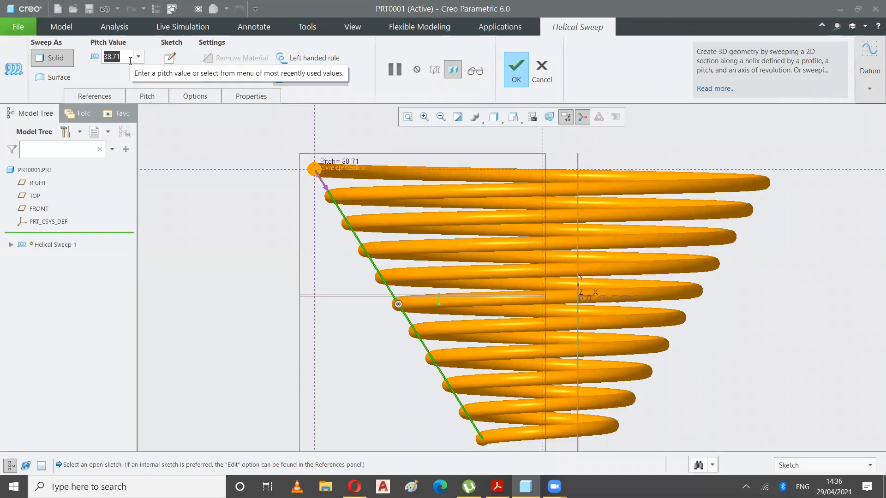
pyautogui.click(511, 77)
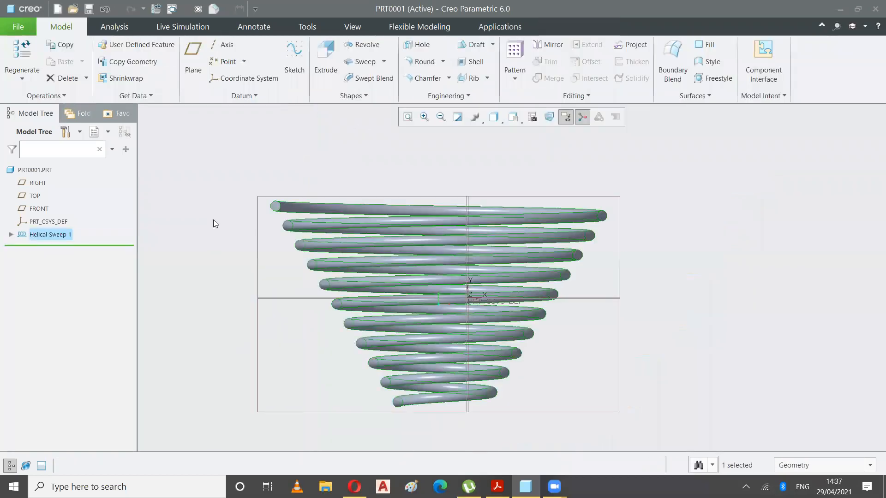
pyautogui.click(210, 196)
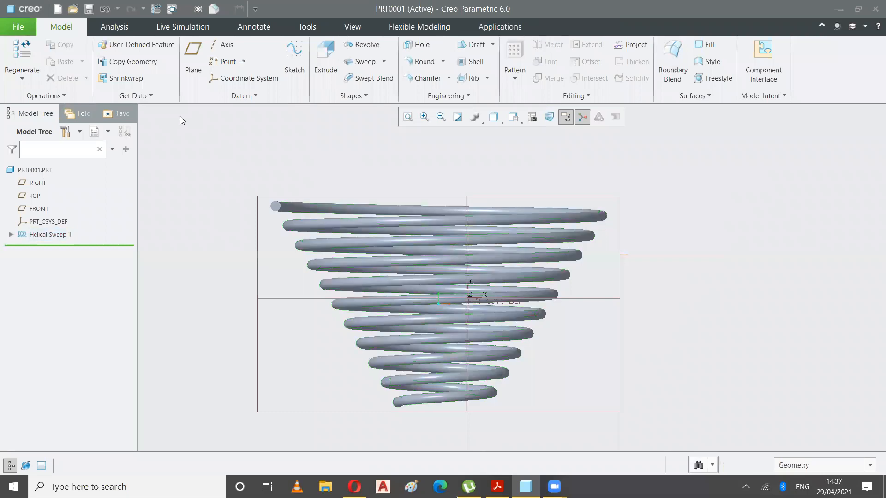
# Reopen the definition of Helical Sweep 1 and review its helix profile, axis and section orientation references.
pyautogui.click(43, 238)
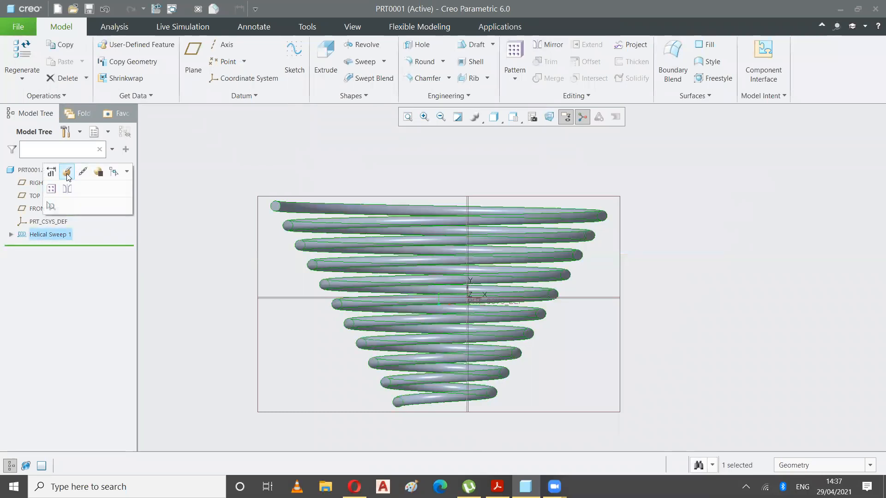
pyautogui.click(67, 172)
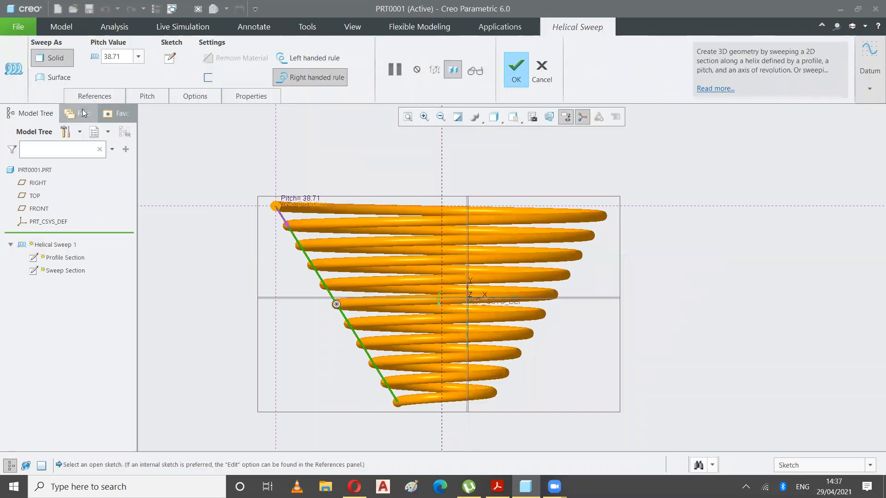
pyautogui.click(88, 98)
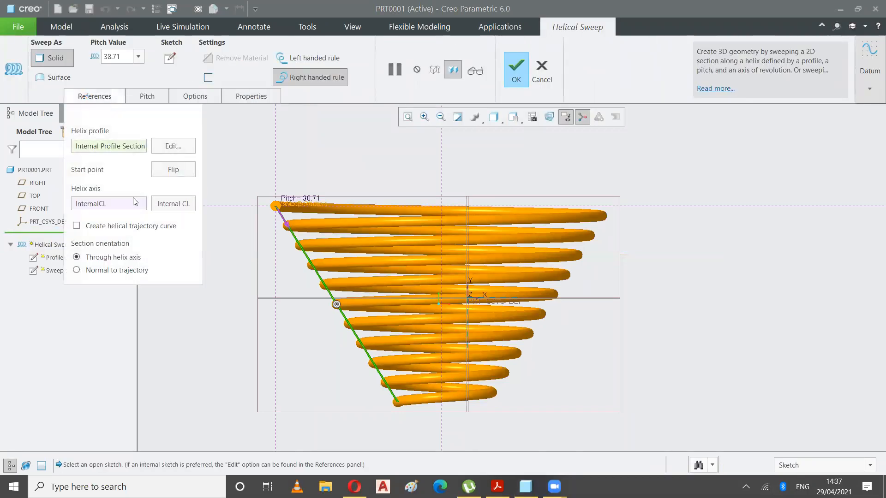
# Open the sweep section sketch to review its circle and exit it without changes.
pyautogui.click(170, 58)
pyautogui.scroll(-3, 244, 213)
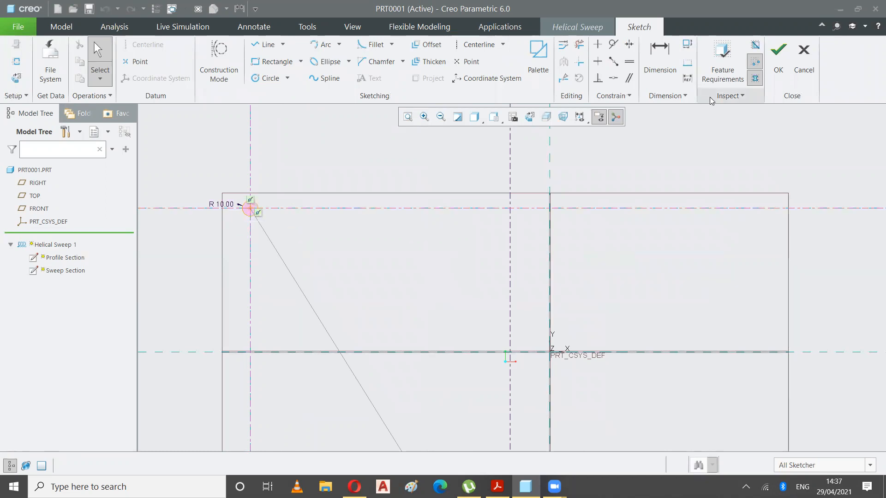
pyautogui.click(777, 69)
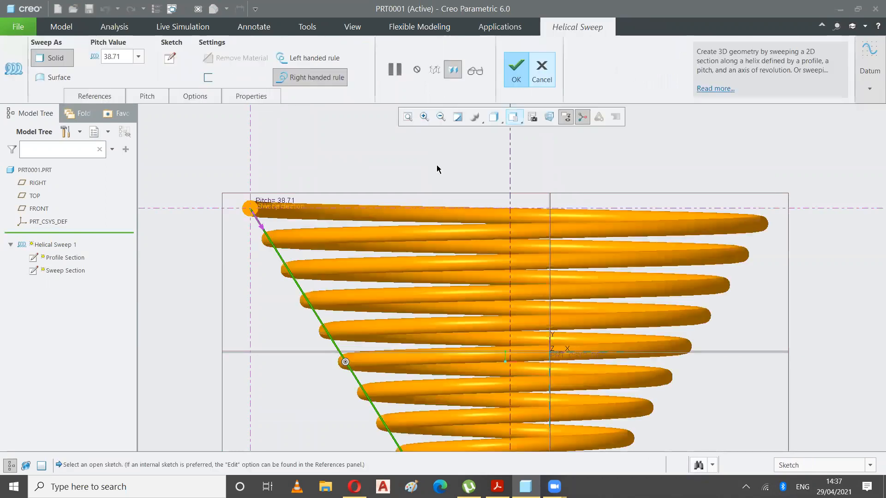
# Set the helical sweep's pitch value to 20 and inspect the coil spacing in the FRONT view.
pyautogui.doubleClick(127, 60)
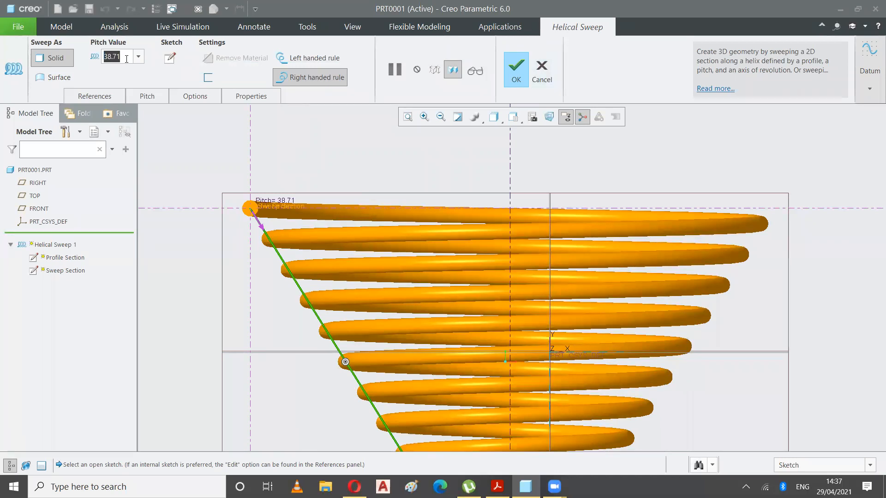
pyautogui.write('20')
pyautogui.press('Return')
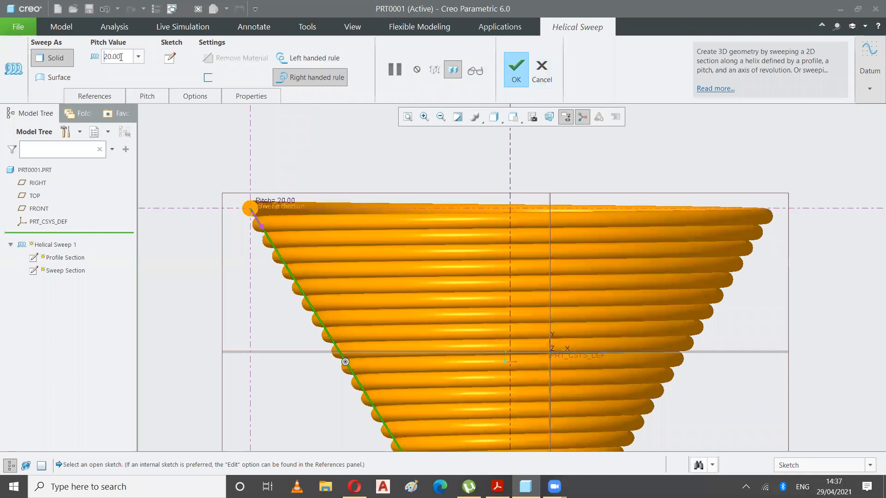
pyautogui.doubleClick(113, 57)
pyautogui.click(519, 123)
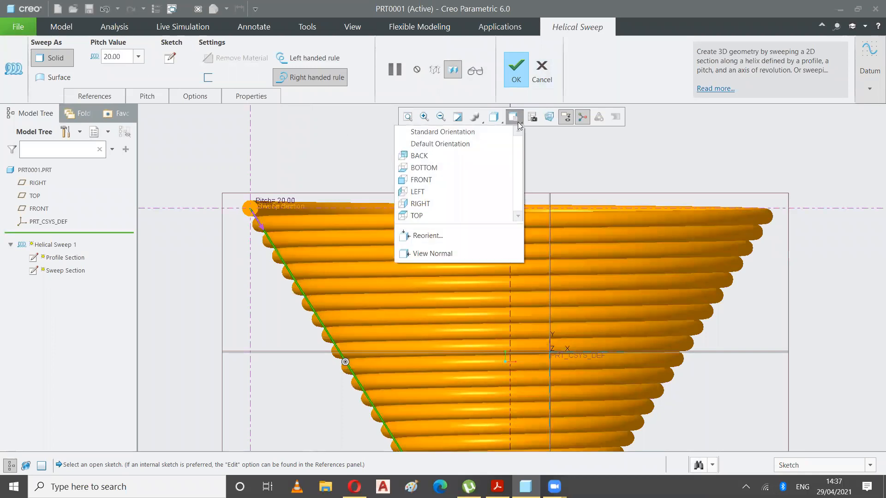
pyautogui.click(444, 180)
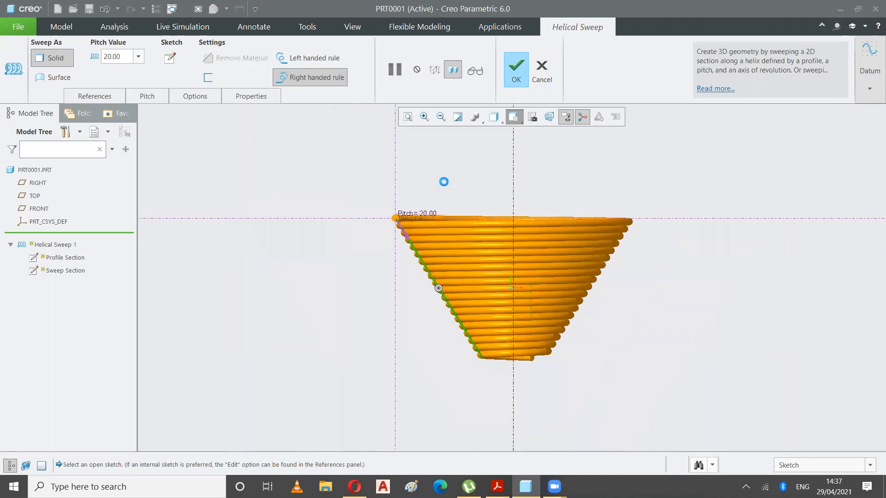
pyautogui.scroll(-2, 574, 263)
pyautogui.scroll(-4, 565, 241)
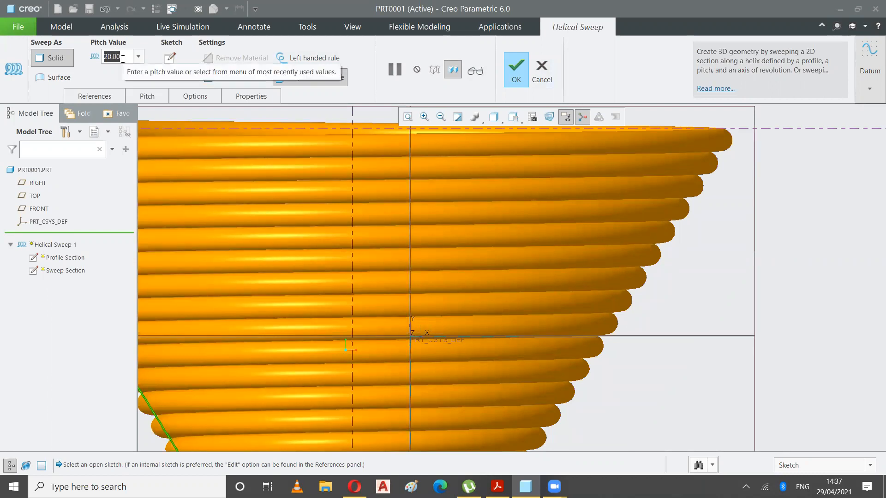
# Set the pitch value to 21, accept the redefined helical sweep and inspect the coils from a rotated angle.
pyautogui.write('21')
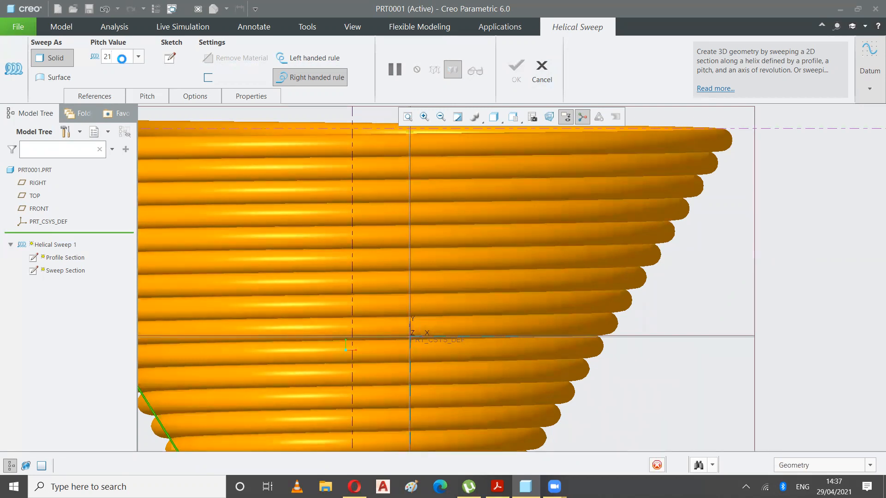
pyautogui.press('Return')
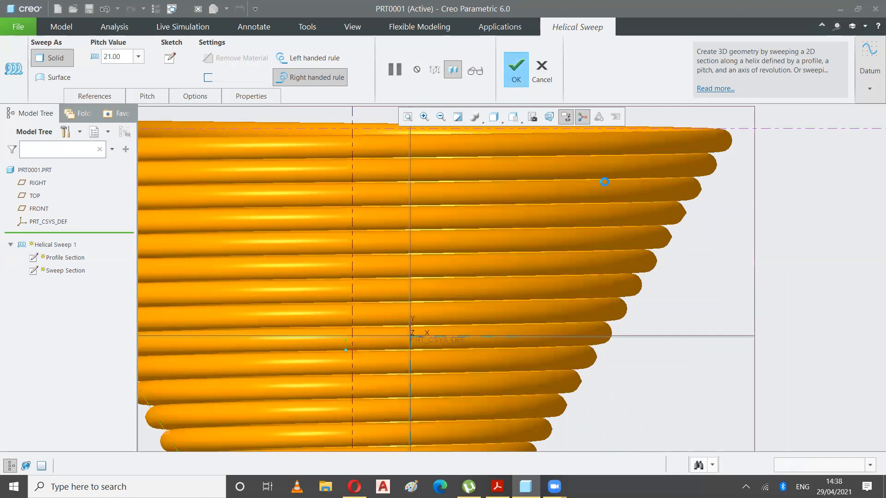
pyautogui.middleClick(676, 239)
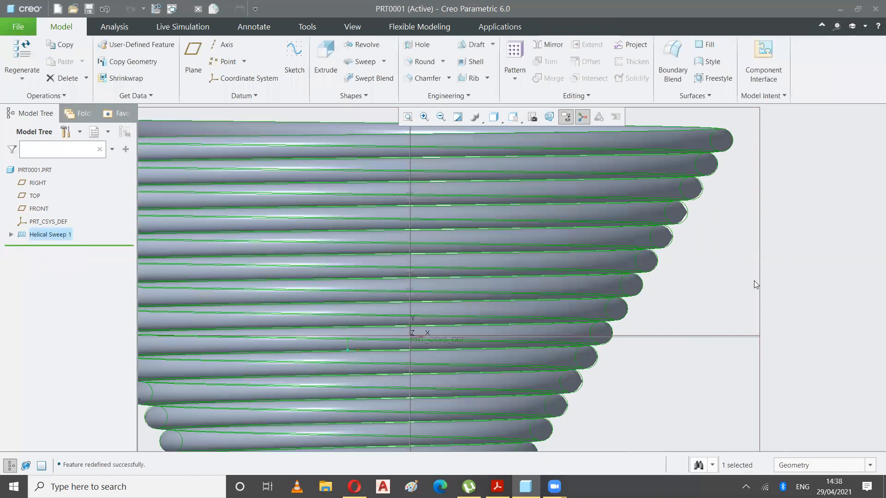
pyautogui.moveTo(732, 272)
pyautogui.mouseDown(button='middle')
pyautogui.moveTo(728, 259)
pyautogui.moveTo(728, 266)
pyautogui.moveTo(706, 263)
pyautogui.mouseUp(button='middle')
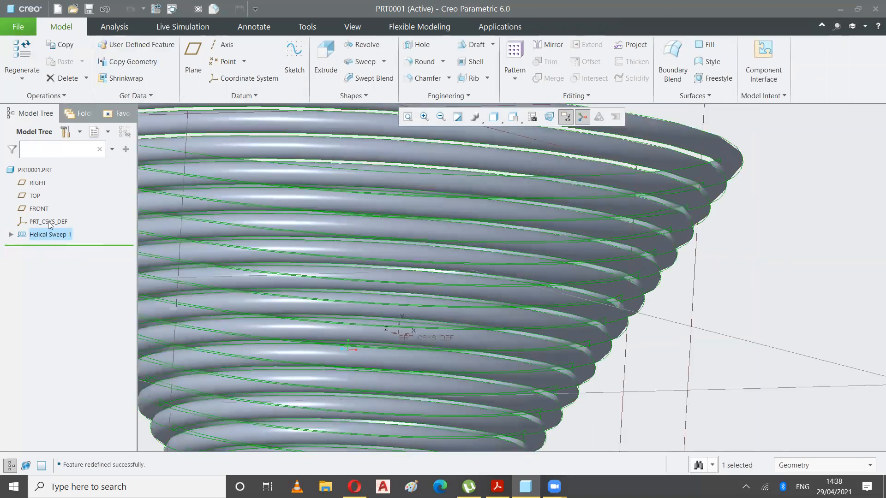
# Reopen the definition of Helical Sweep 1, set its pitch value to 20 and accept the feature.
pyautogui.rightClick(44, 235)
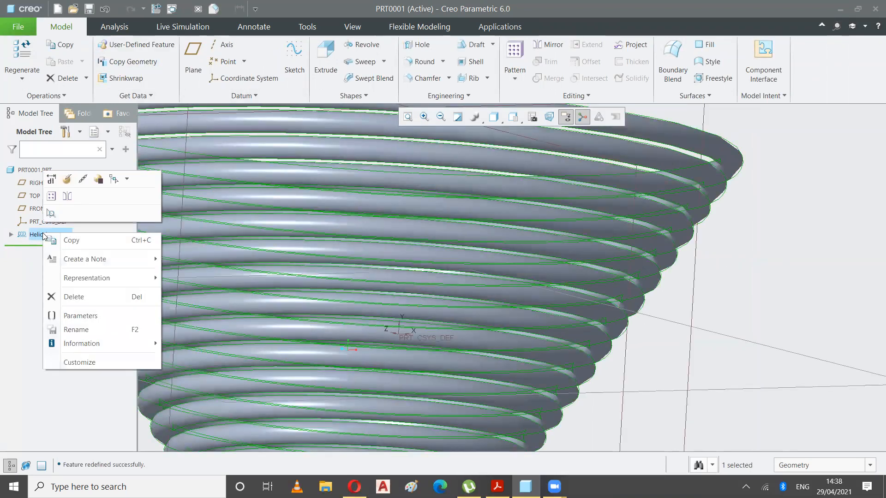
pyautogui.click(69, 179)
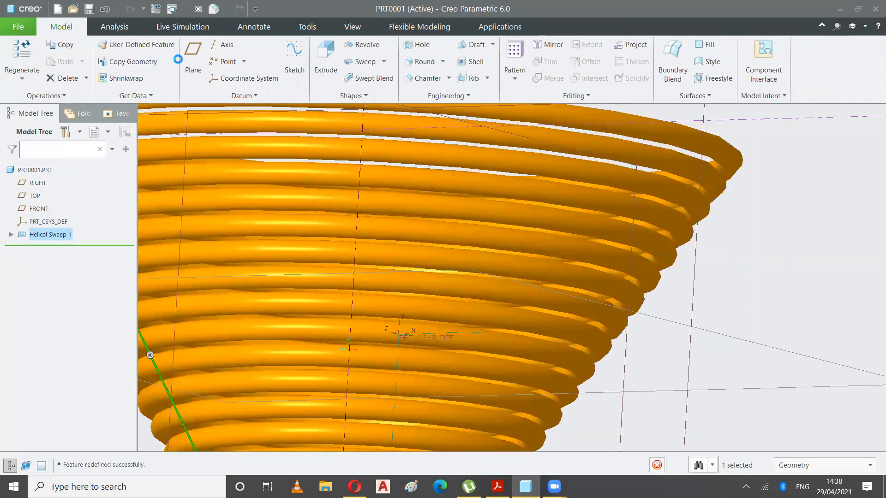
pyautogui.doubleClick(114, 56)
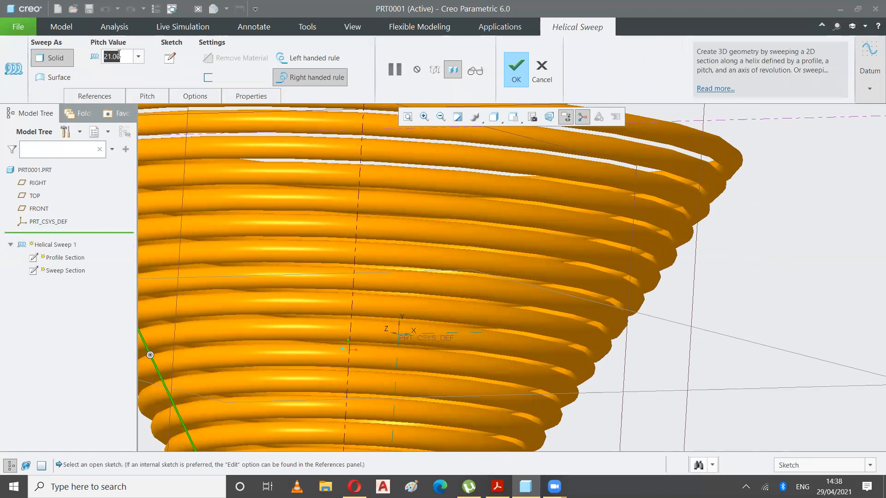
pyautogui.write('20')
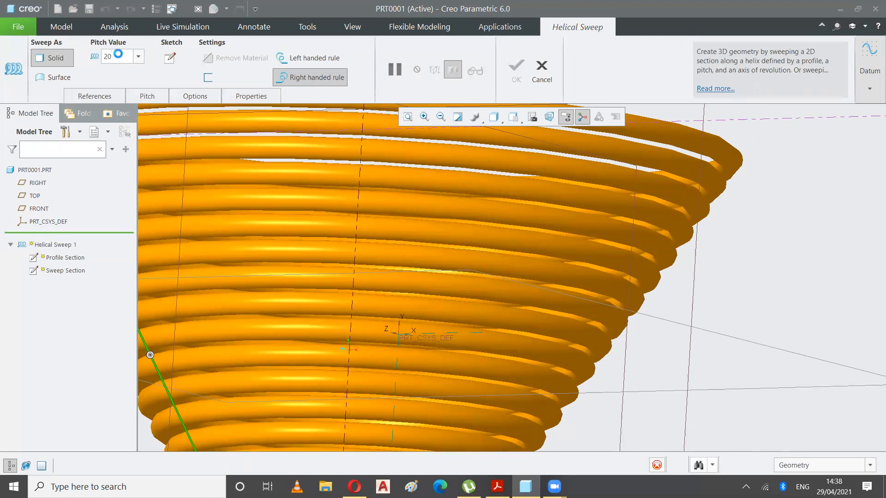
pyautogui.press('Return')
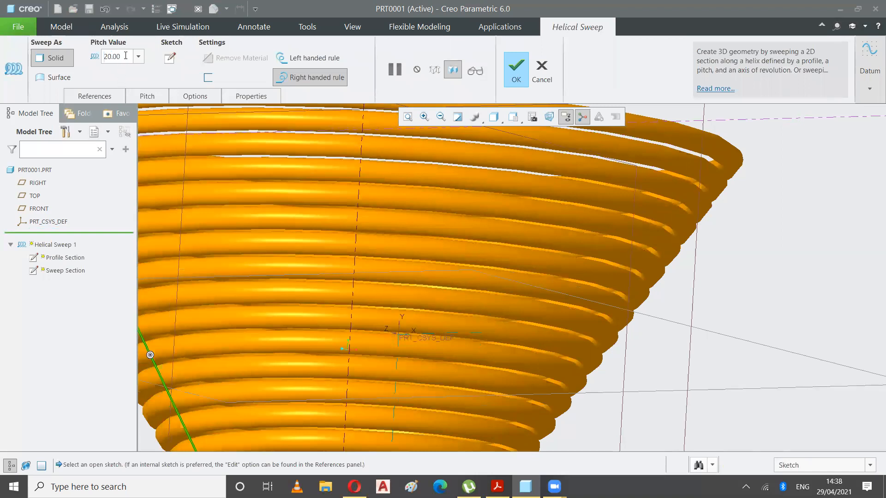
pyautogui.rightClick(728, 292)
pyautogui.middleClick(445, 145)
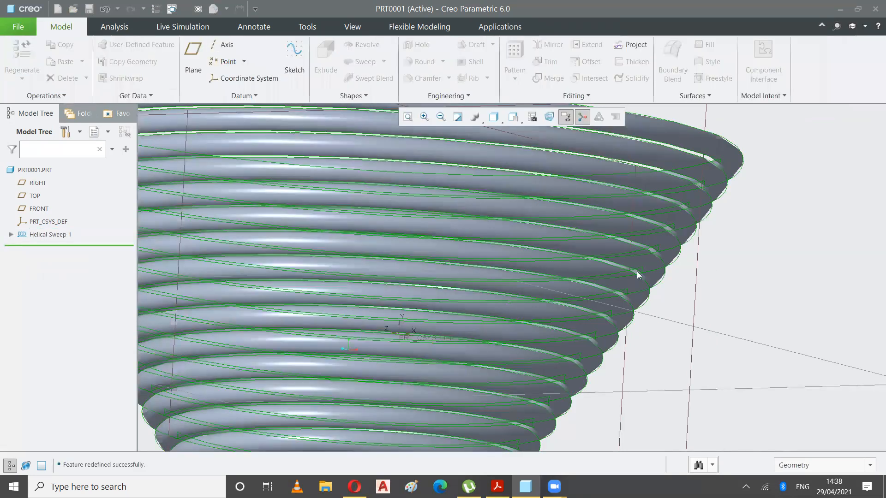
# Reopen the definition of Helical Sweep 1 and set its pitch value to 18.
pyautogui.moveTo(757, 265); pyautogui.dragTo(729, 273, button='middle')
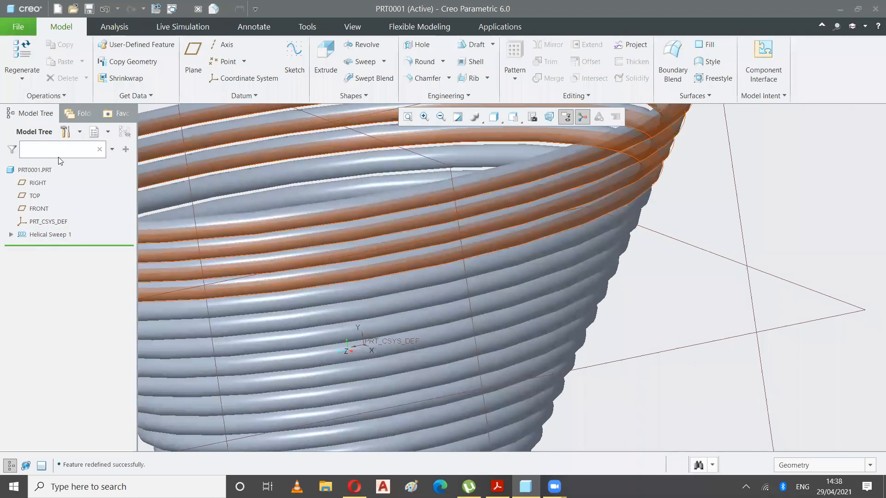
pyautogui.click(38, 183)
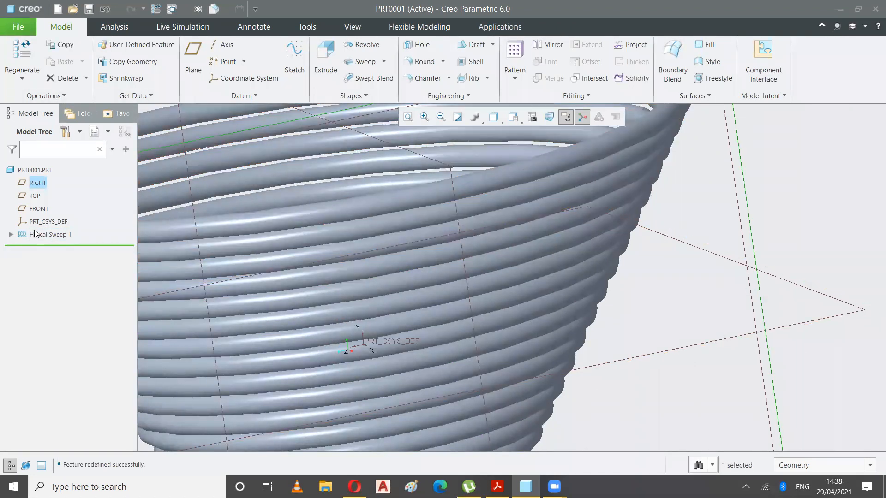
pyautogui.click(37, 236)
pyautogui.click(64, 172)
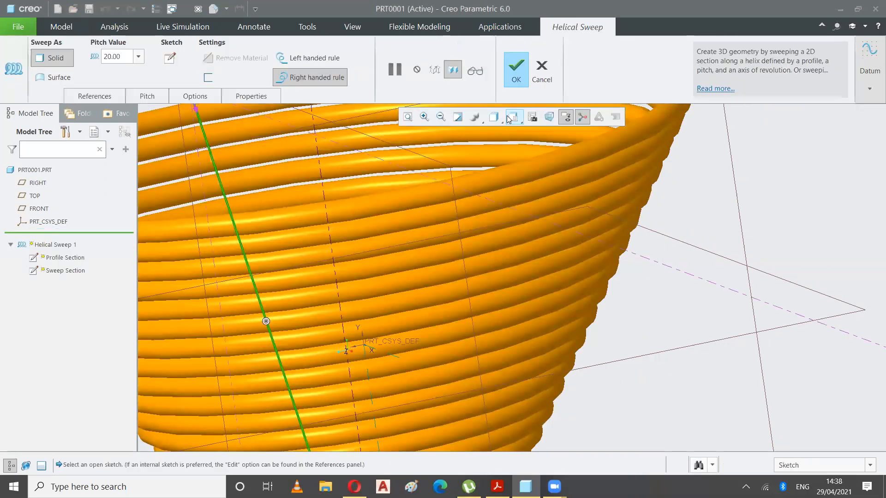
pyautogui.click(512, 119)
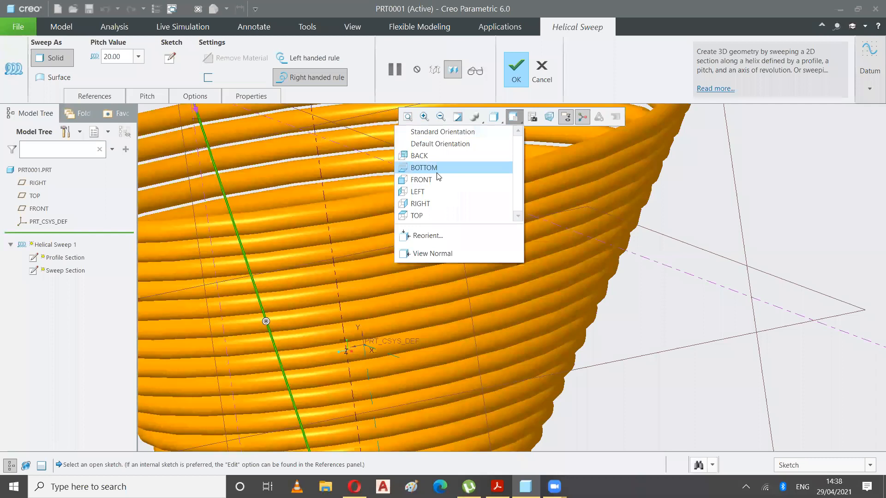
pyautogui.click(119, 57)
pyautogui.doubleClick(120, 56)
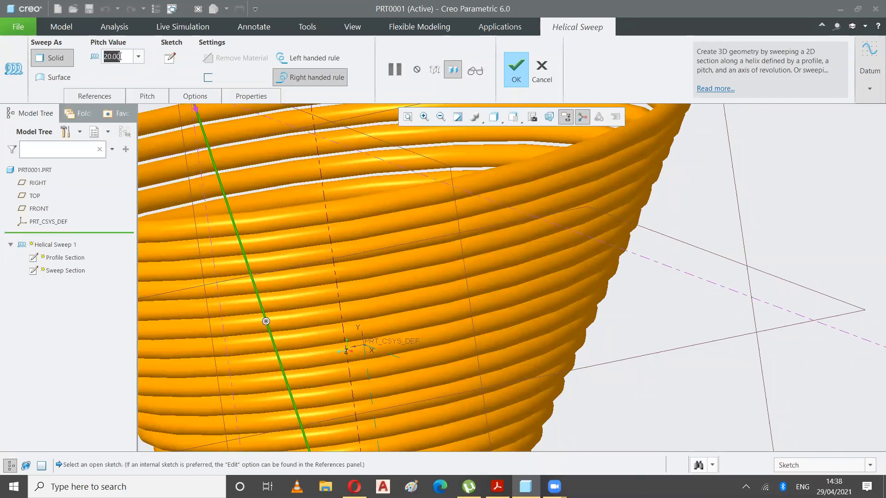
pyautogui.write('18')
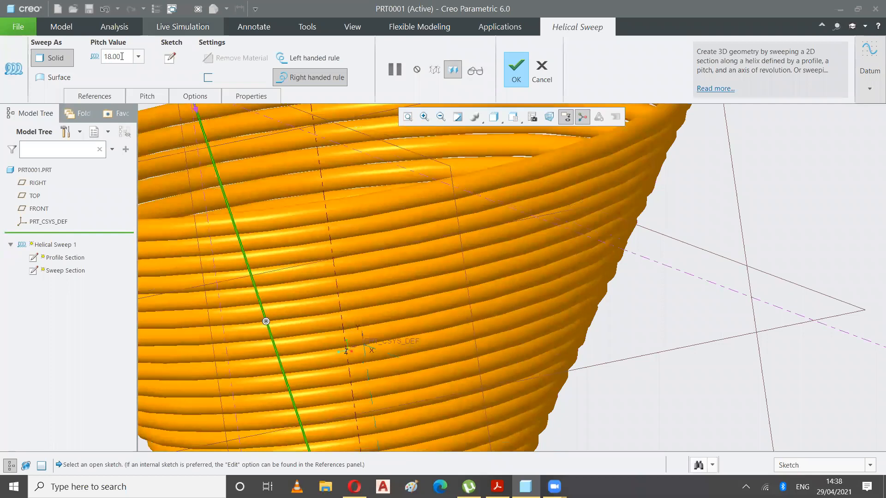
# Show the sweep preview in the FRONT view and set the pitch value to 20.
pyautogui.click(513, 117)
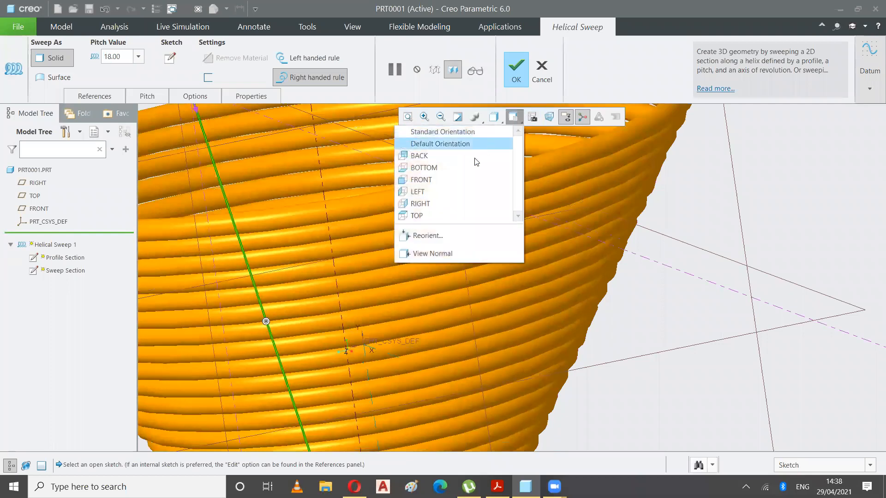
pyautogui.click(448, 179)
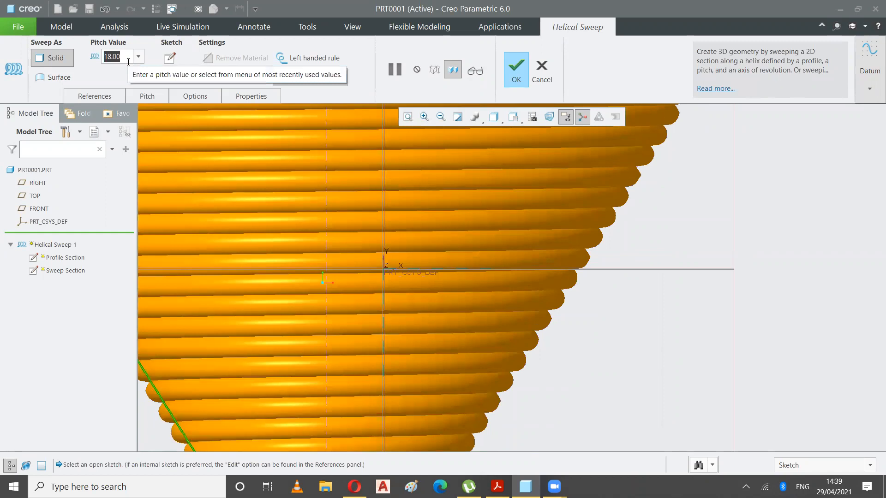
pyautogui.write('20')
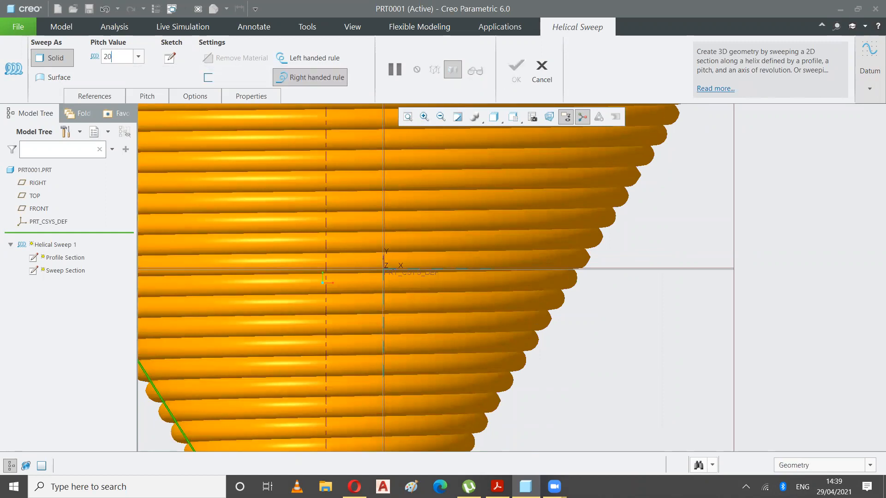
pyautogui.press('Return')
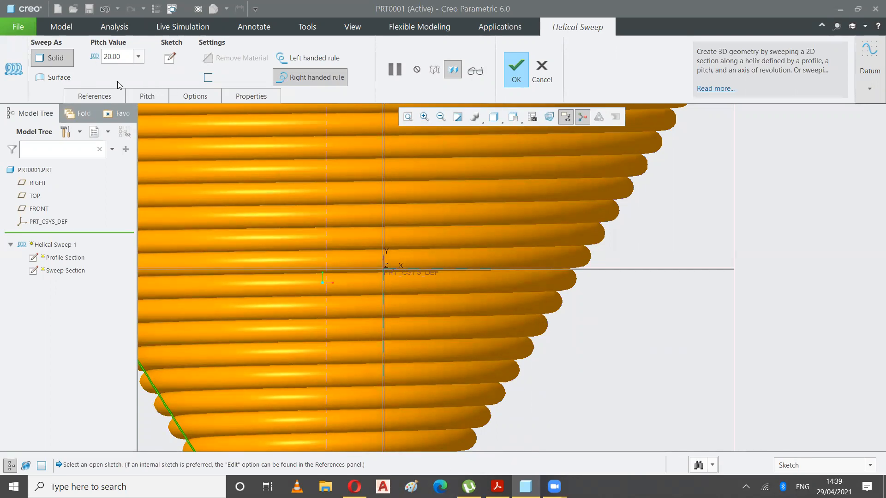
# Review the sweep's references, pitch table and along-trajectory options with the whole helix in view.
pyautogui.click(96, 97)
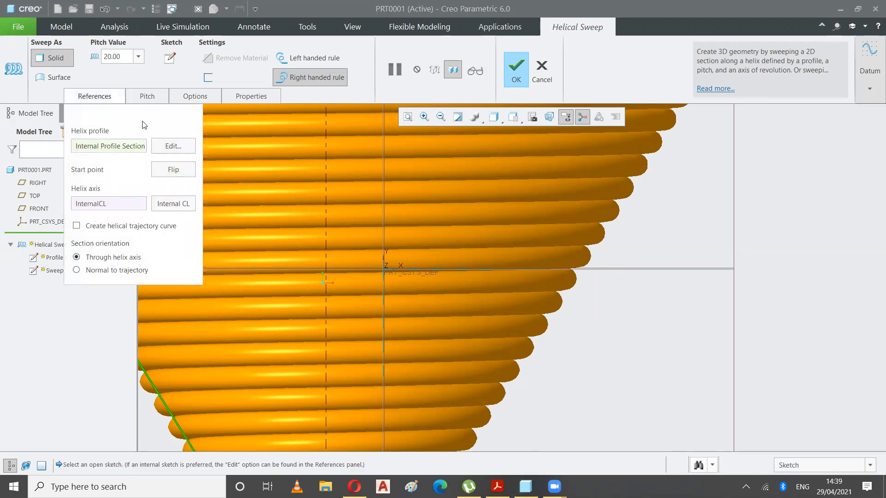
pyautogui.click(141, 93)
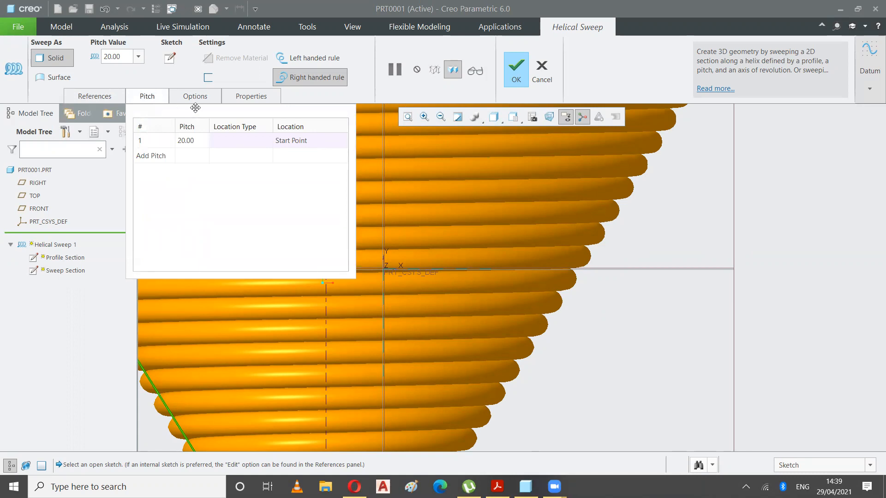
pyautogui.click(661, 235)
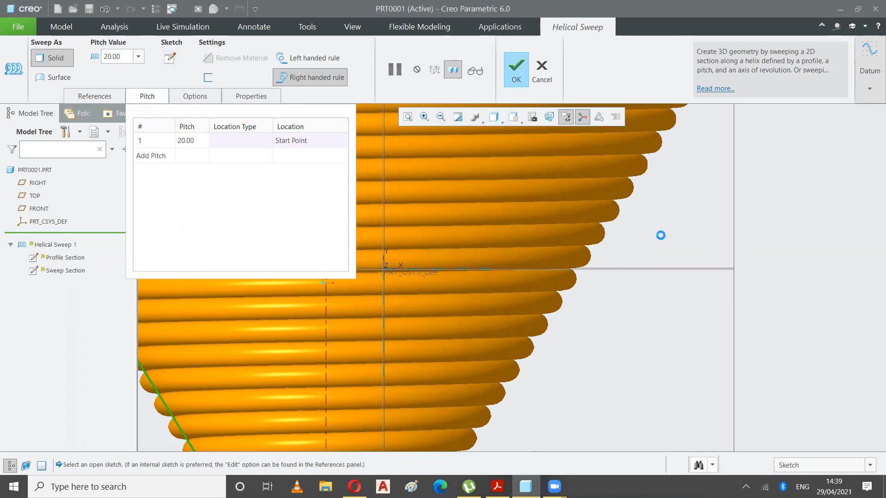
pyautogui.scroll(-5, 661, 235)
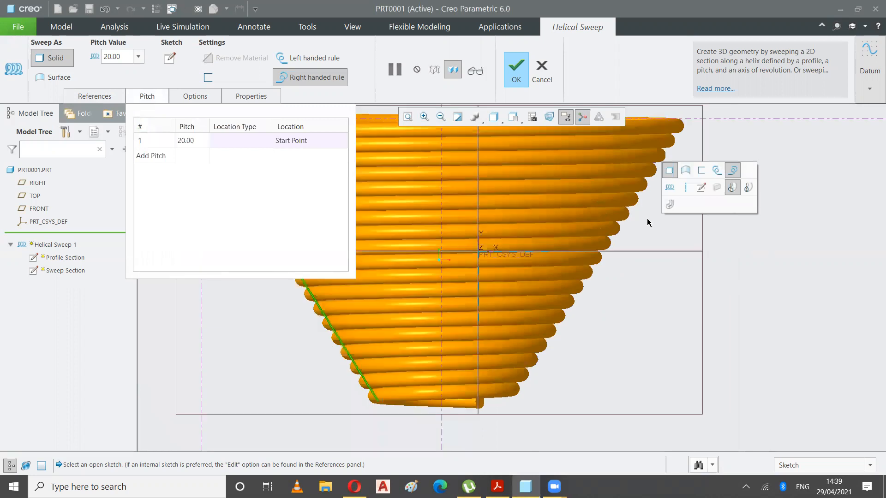
pyautogui.scroll(-2, 647, 218)
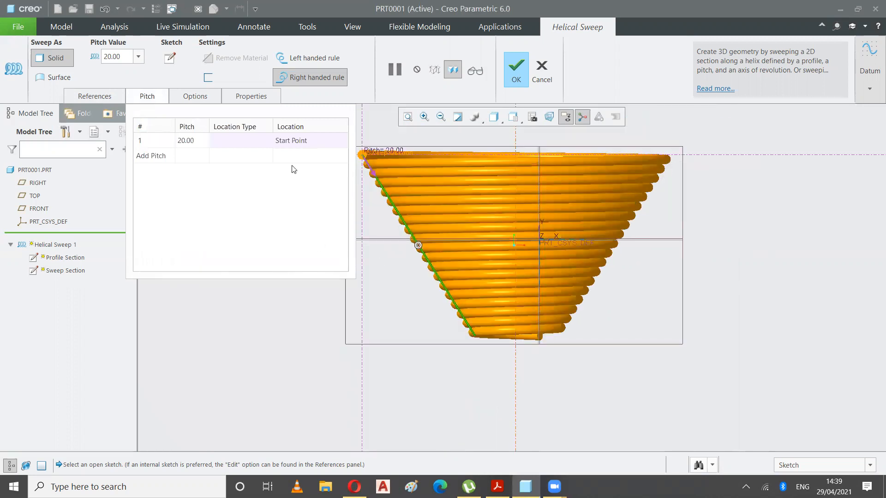
pyautogui.click(195, 96)
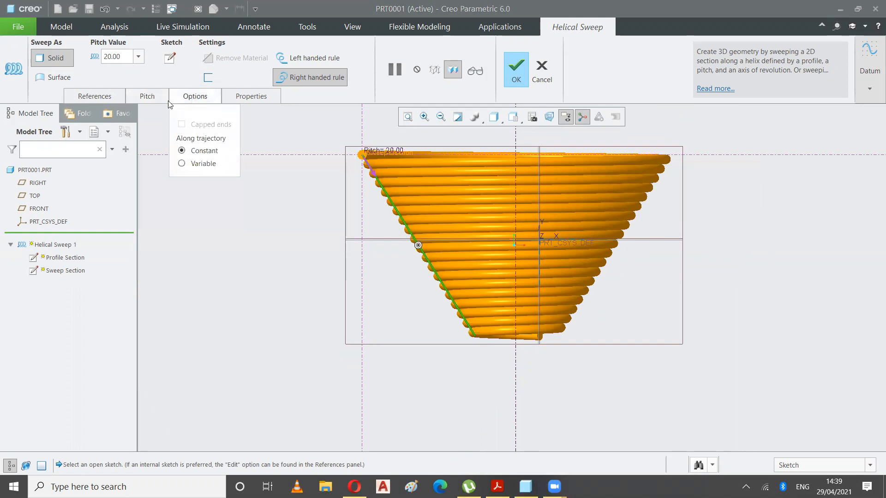
# Add a second pitch point at the end point of the helical sweep and set its pitch to 60.
pyautogui.click(142, 98)
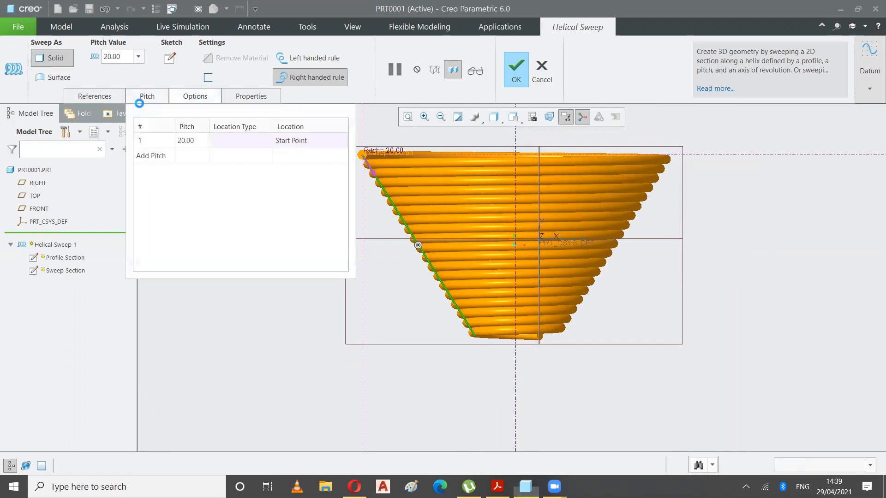
pyautogui.click(144, 157)
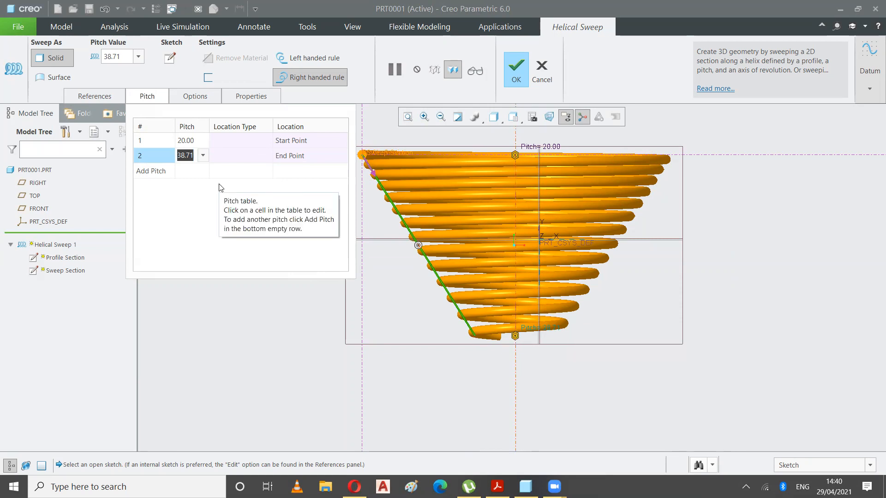
pyautogui.write('60')
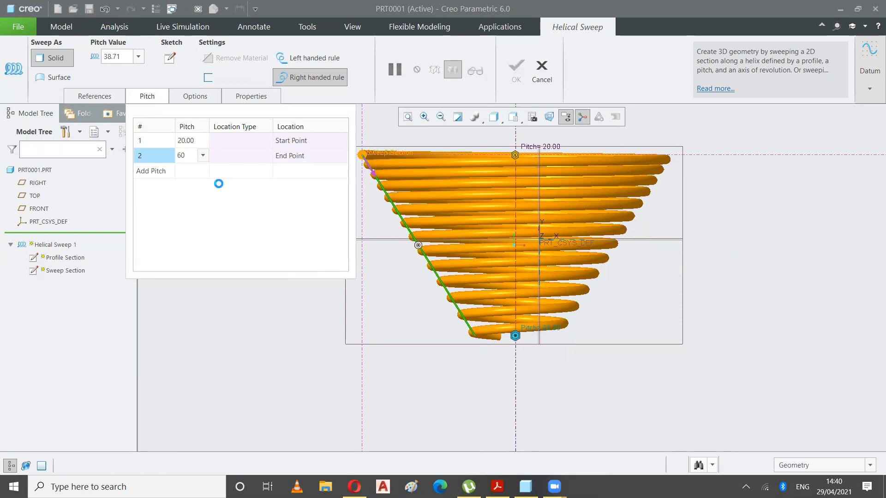
pyautogui.press('Return')
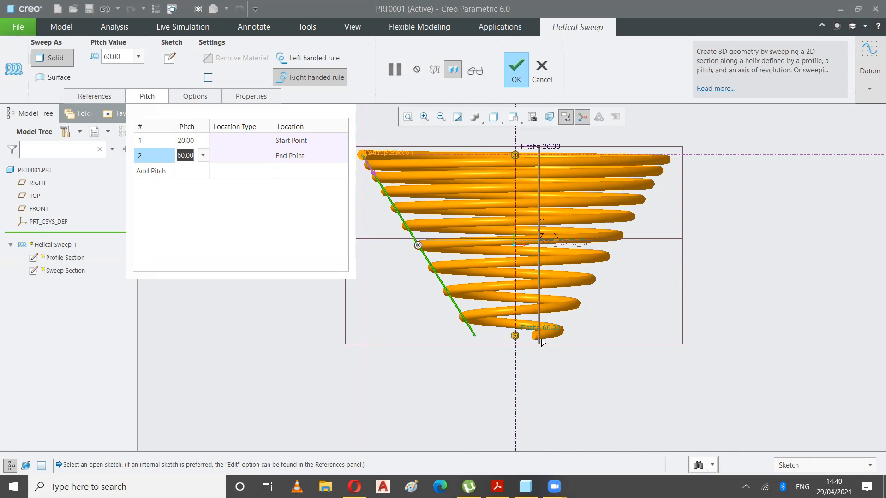
pyautogui.click(188, 143)
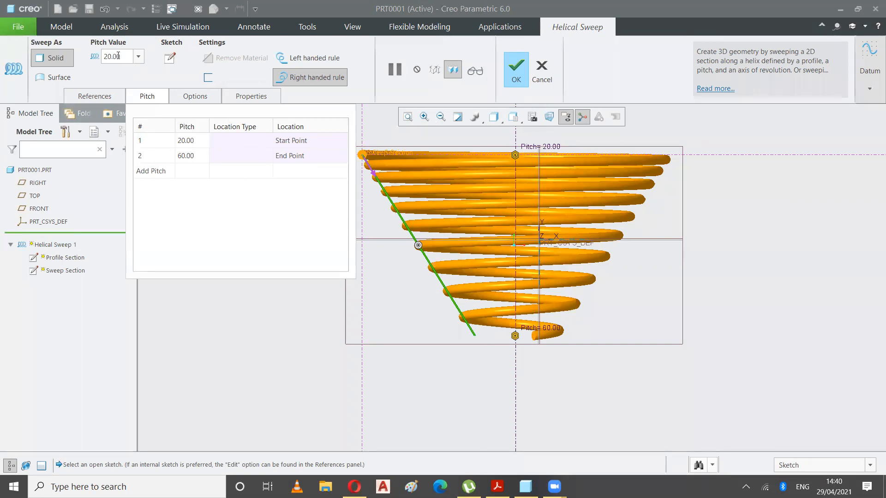
pyautogui.rightClick(749, 187)
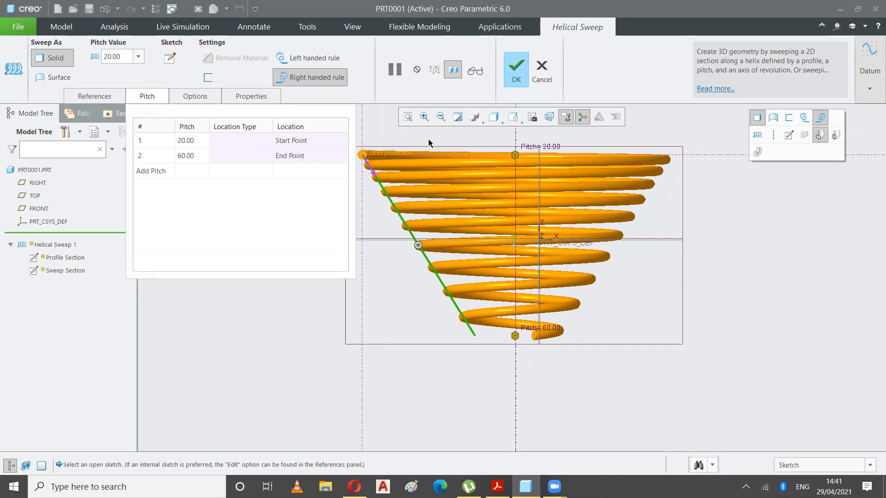
# Add a third pitch point by value, and remove both it and the end-point pitch from the pitch table.
pyautogui.rightClick(146, 159)
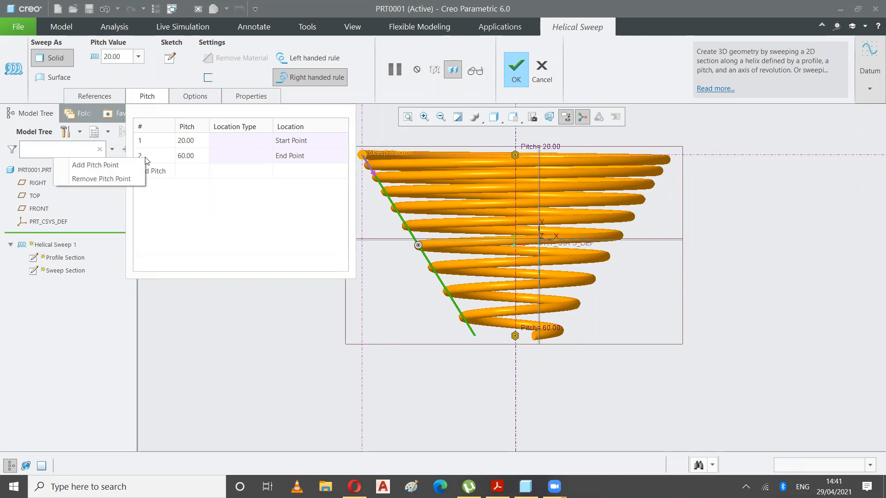
pyautogui.click(107, 179)
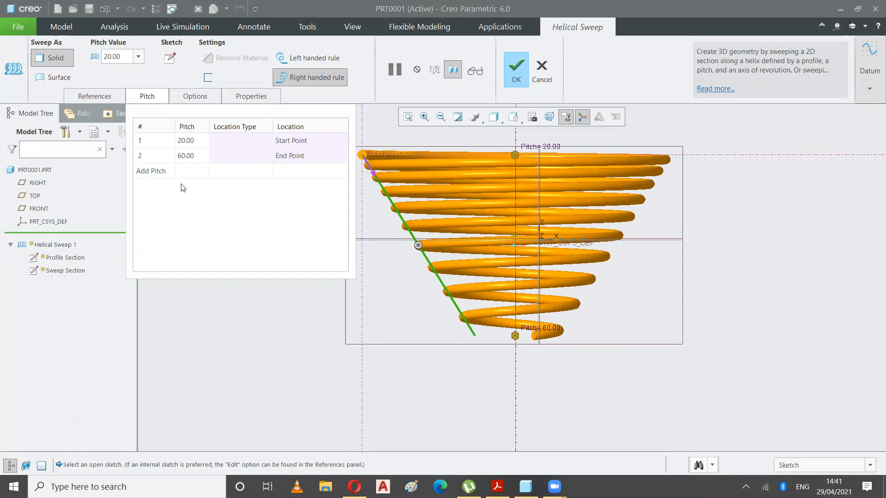
pyautogui.click(190, 156)
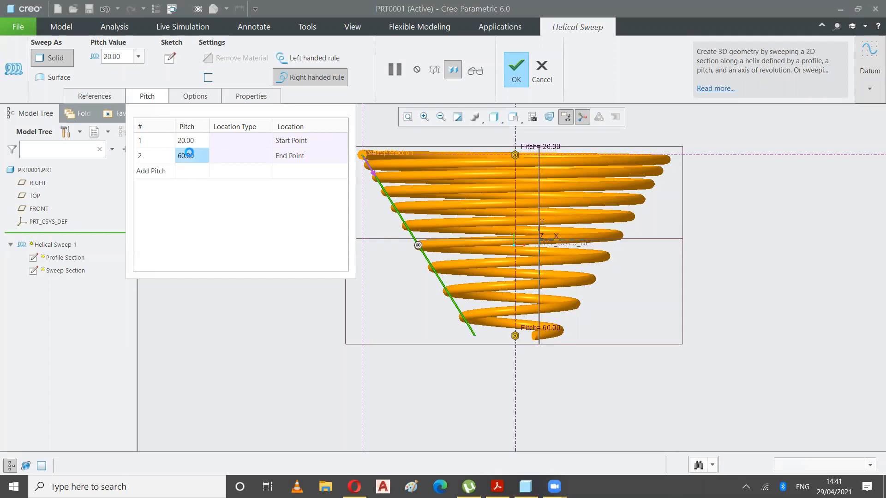
pyautogui.click(159, 170)
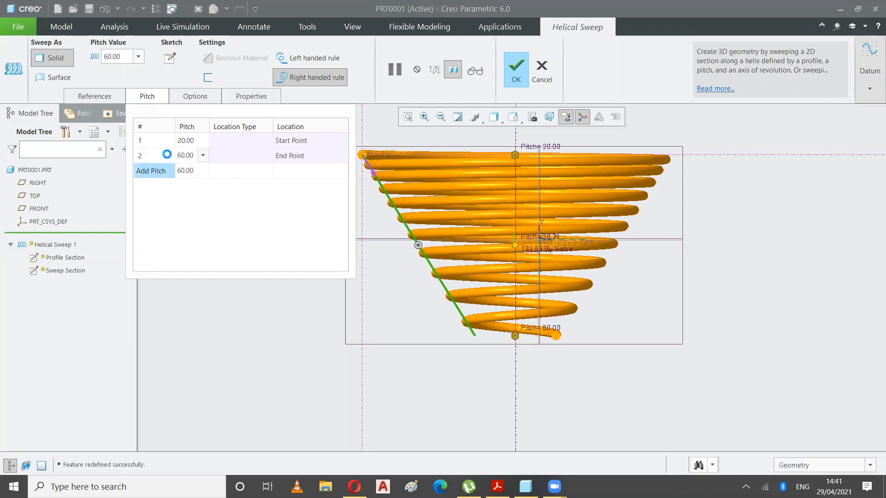
pyautogui.rightClick(154, 178)
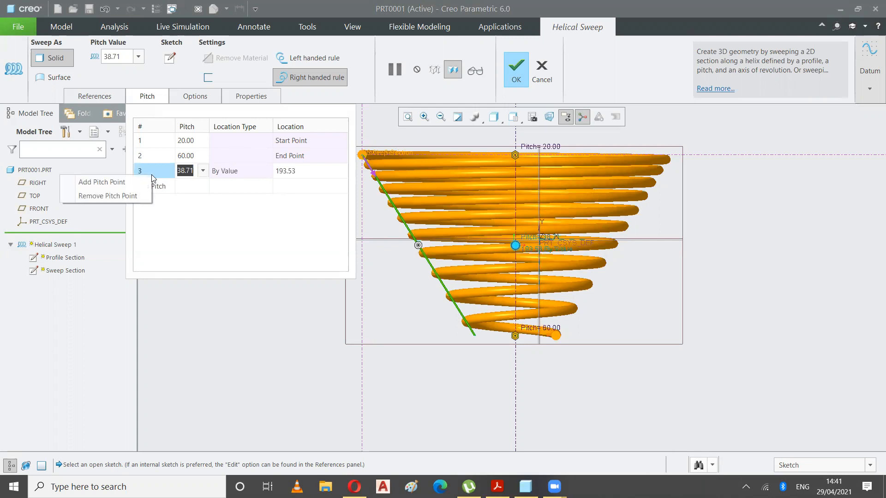
pyautogui.click(119, 194)
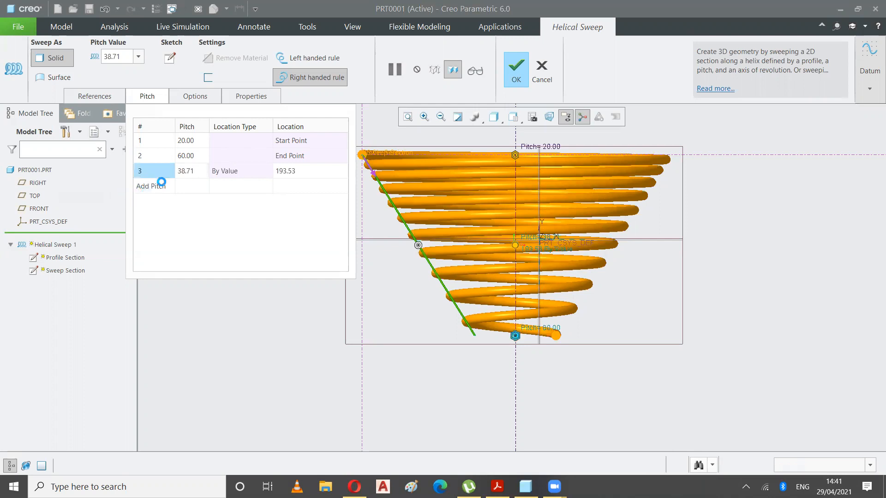
pyautogui.rightClick(155, 155)
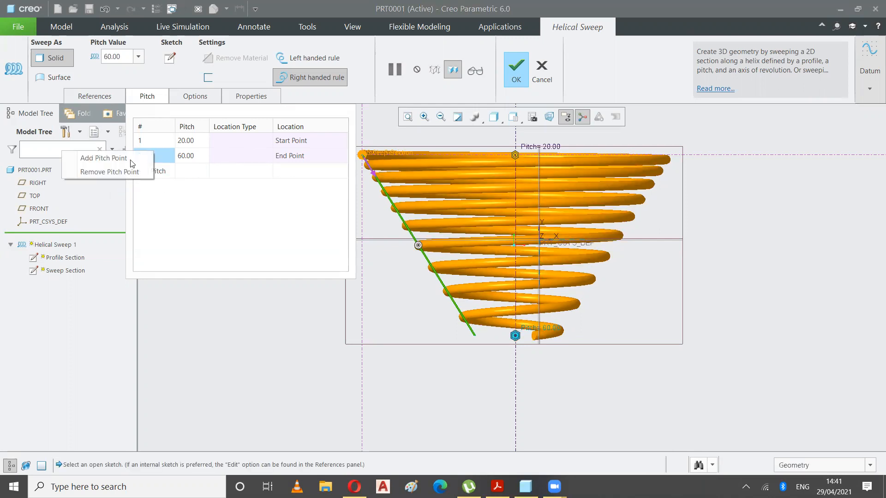
pyautogui.click(116, 172)
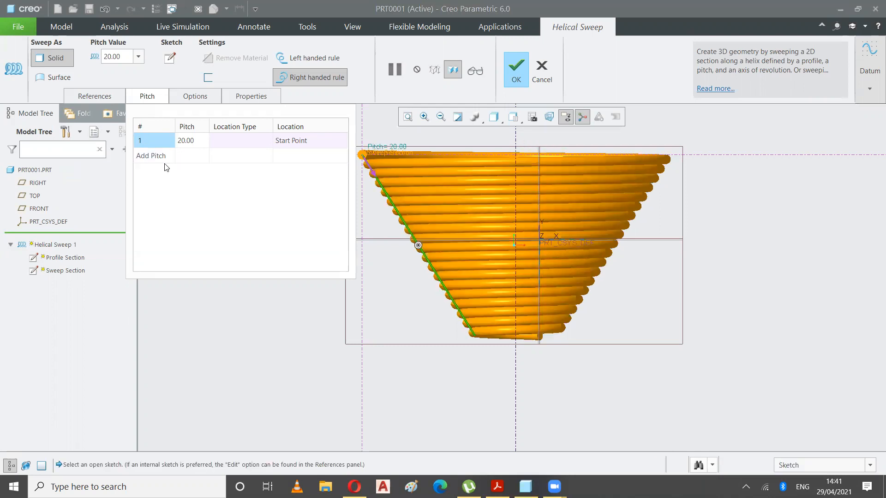
# Set the helical sweep's constant pitch value to 40.
pyautogui.click(125, 57)
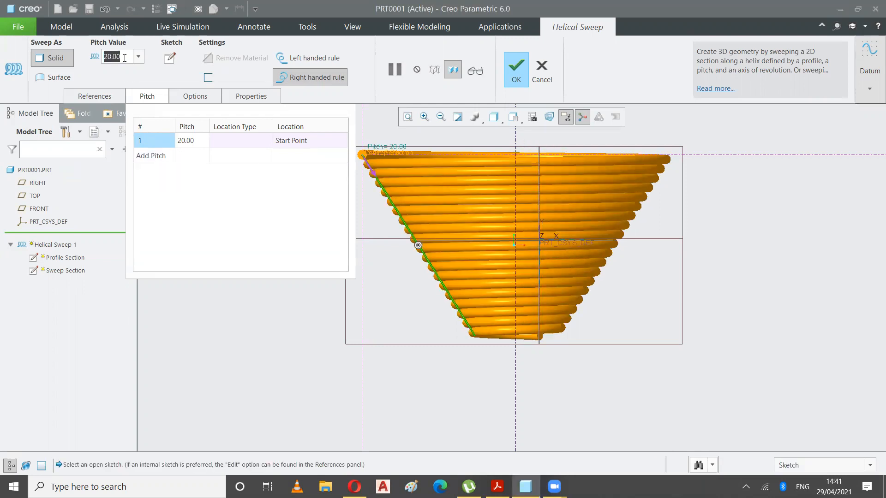
pyautogui.write('4')
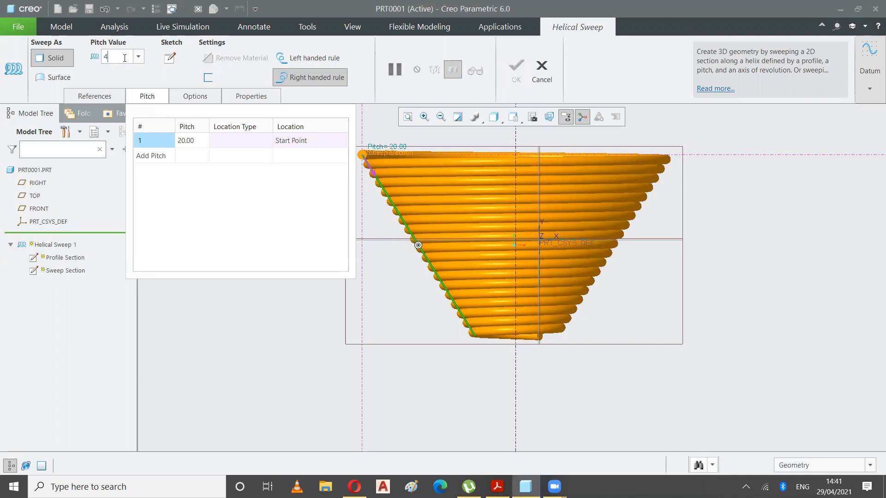
pyautogui.write('0')
pyautogui.press('Return')
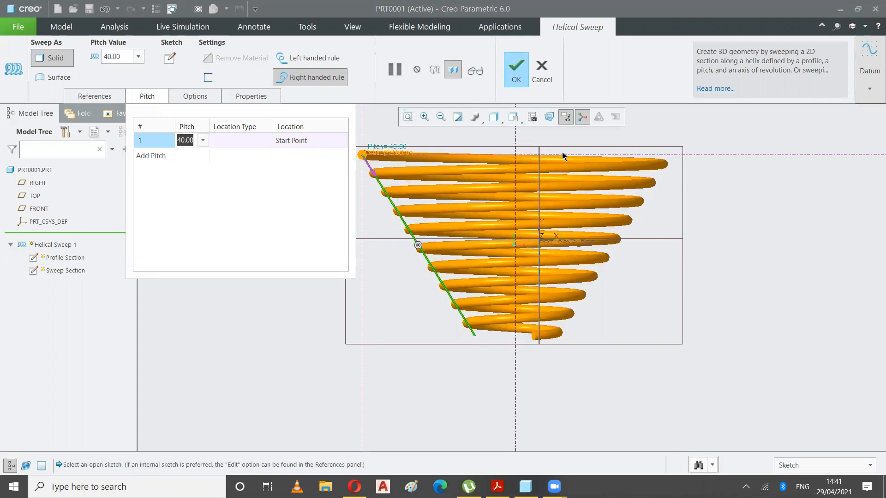
# Show the sweep preview in the FRONT view and accept the feature.
pyautogui.click(514, 117)
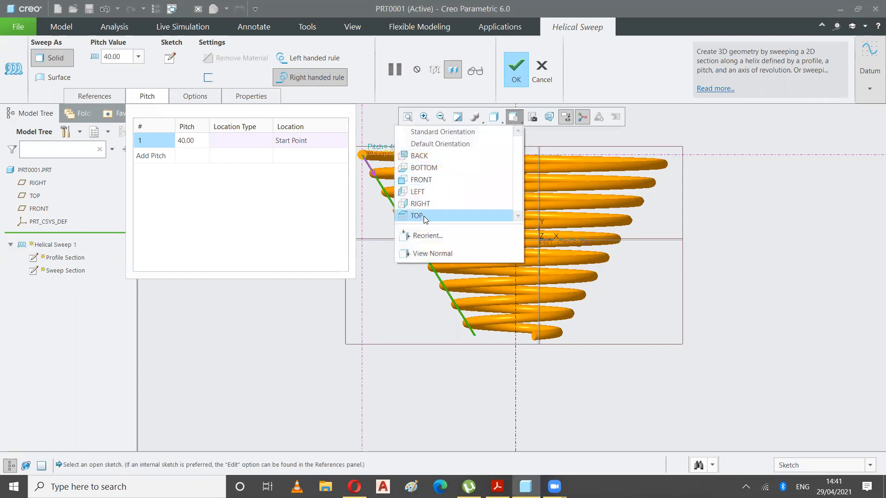
pyautogui.click(420, 179)
pyautogui.scroll(-3, 438, 245)
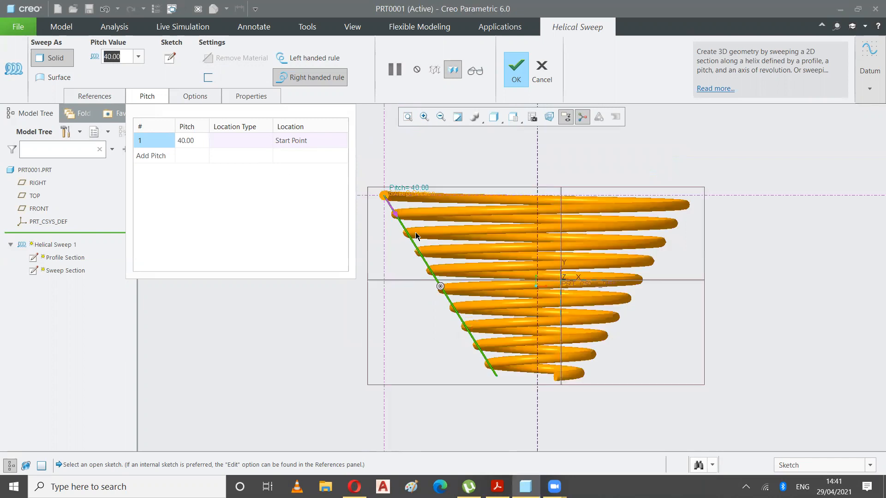
pyautogui.scroll(-1, 411, 255)
pyautogui.scroll(-1, 425, 243)
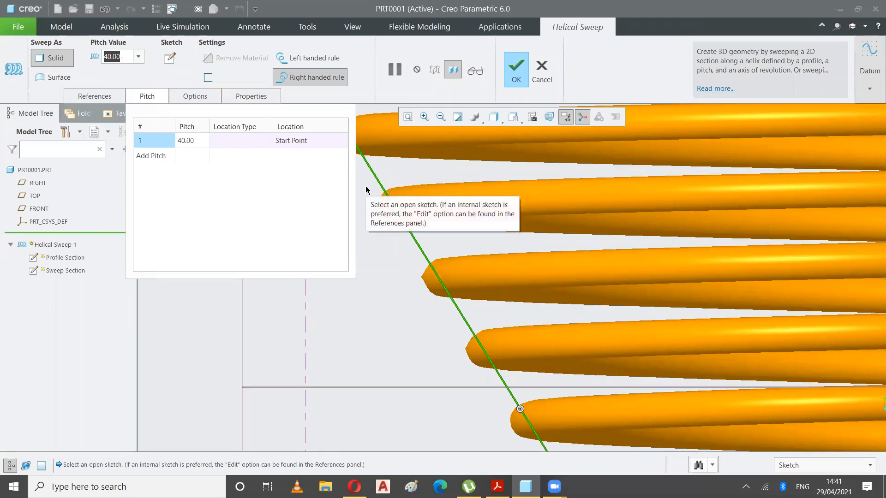
pyautogui.click(512, 78)
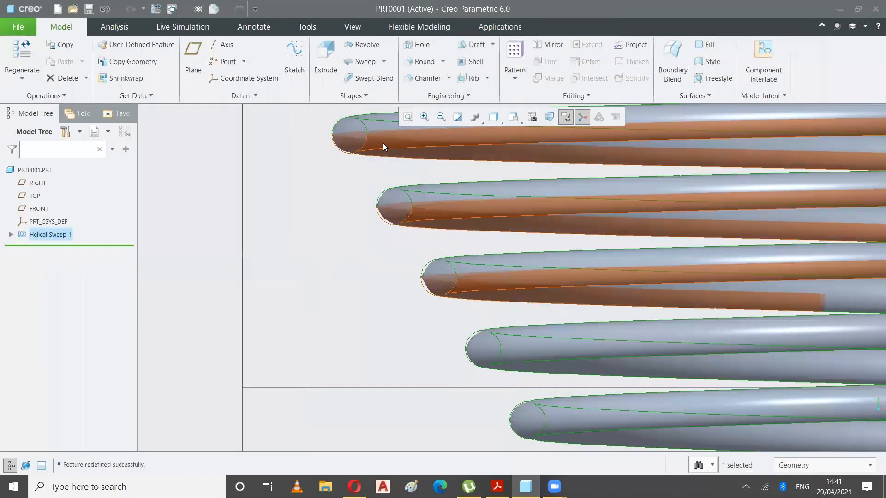
pyautogui.click(408, 117)
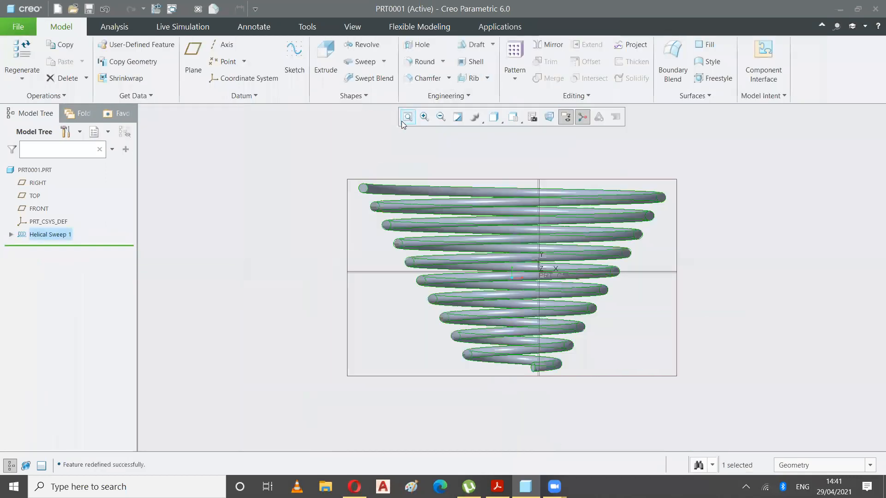
pyautogui.click(247, 260)
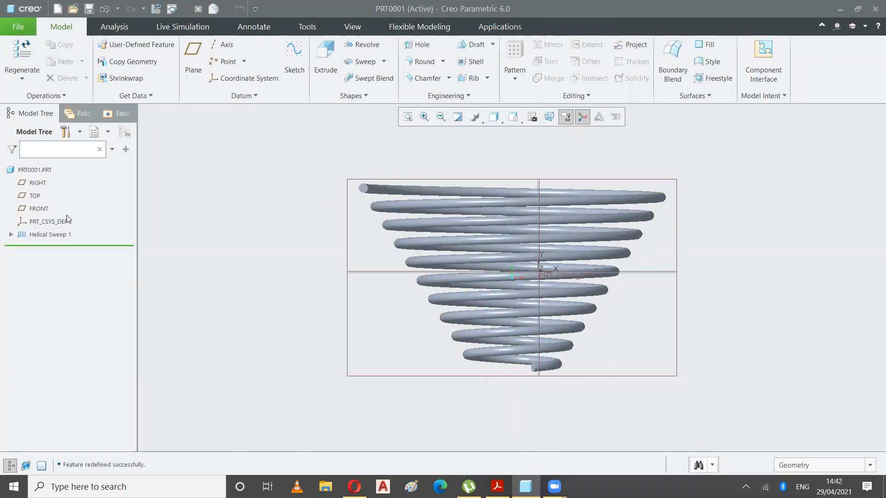
# Reopen the definition of Helical Sweep 1 and show its pitch table.
pyautogui.click(51, 234)
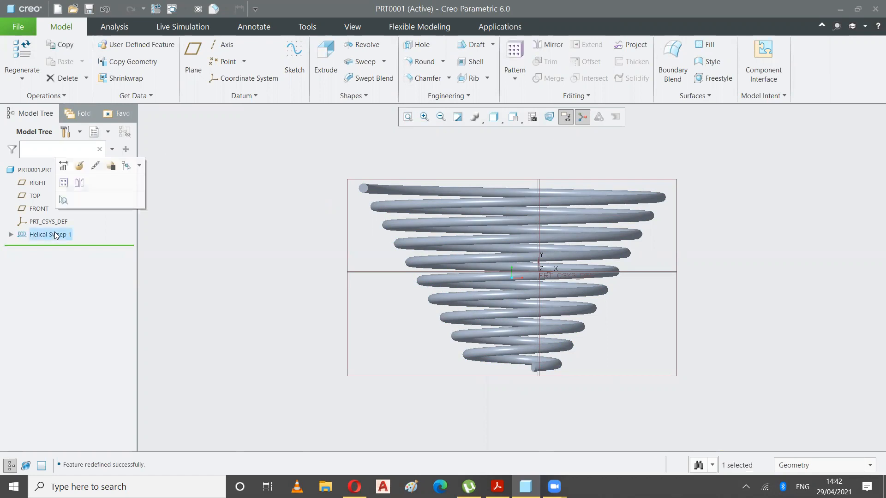
pyautogui.click(82, 166)
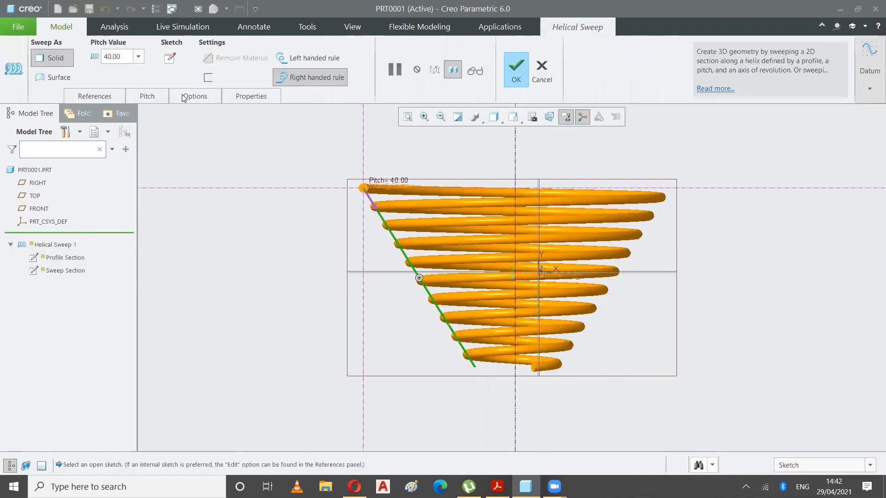
pyautogui.click(147, 96)
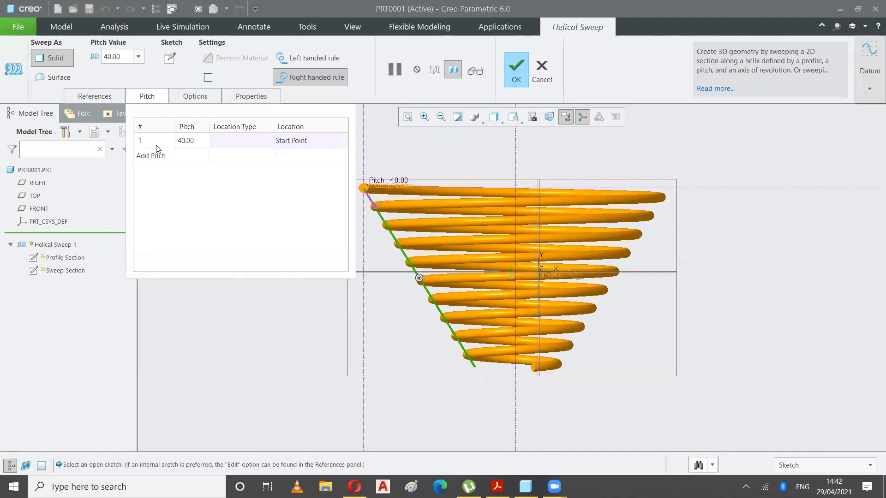
pyautogui.click(185, 141)
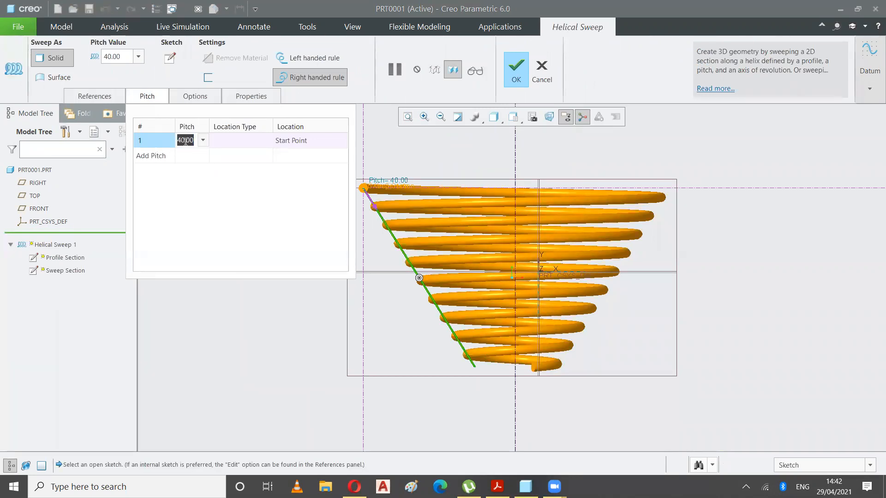
pyautogui.click(181, 187)
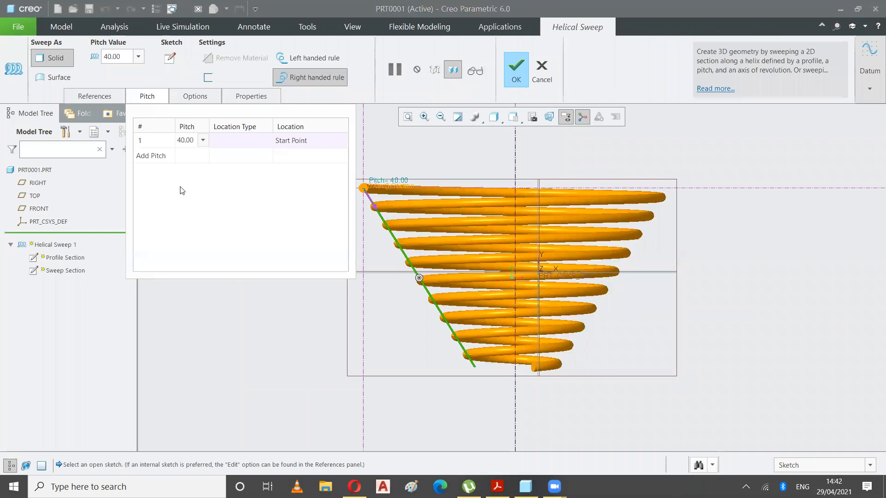
# Add a pitch point at the sweep's end point with a pitch of 80.
pyautogui.click(156, 160)
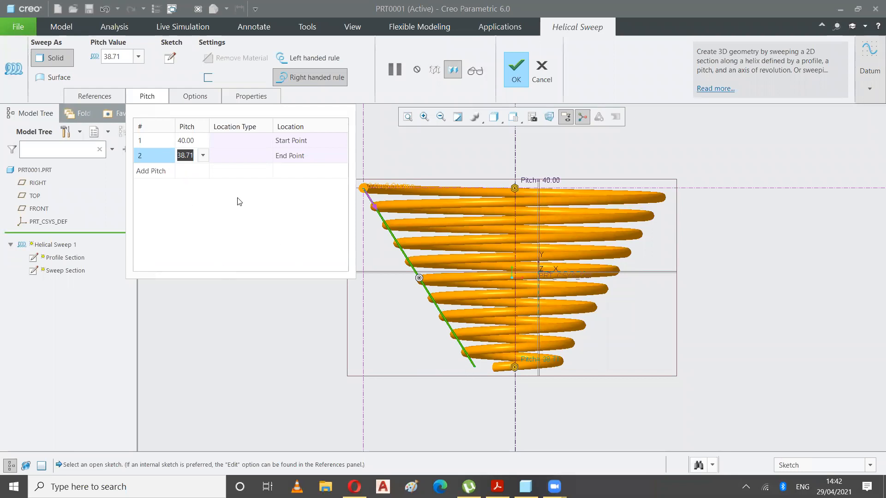
pyautogui.write('80')
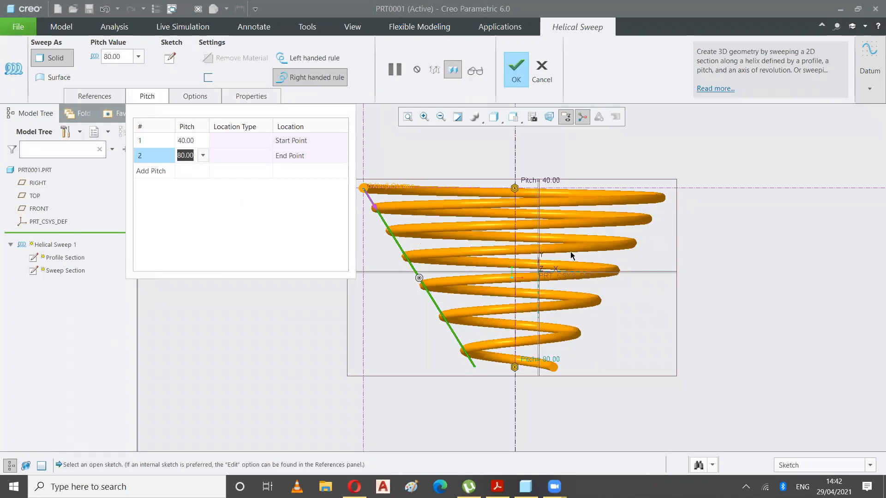
pyautogui.scroll(2, 572, 257)
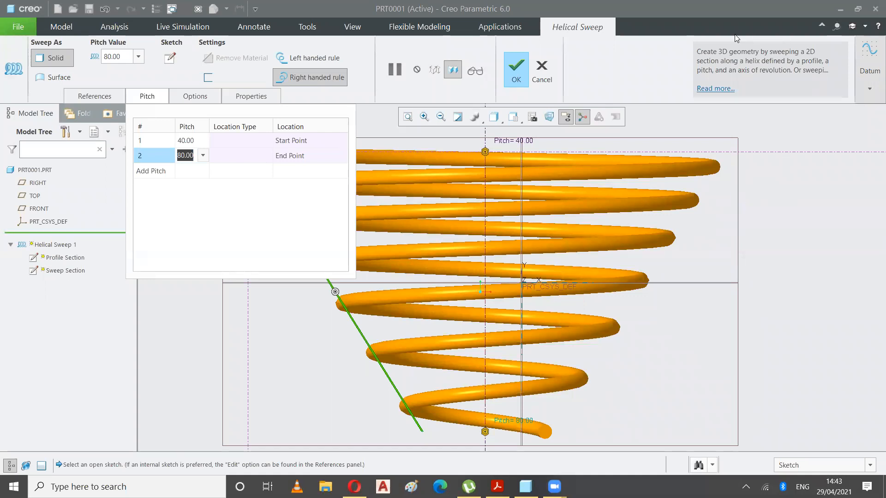
pyautogui.press('Return')
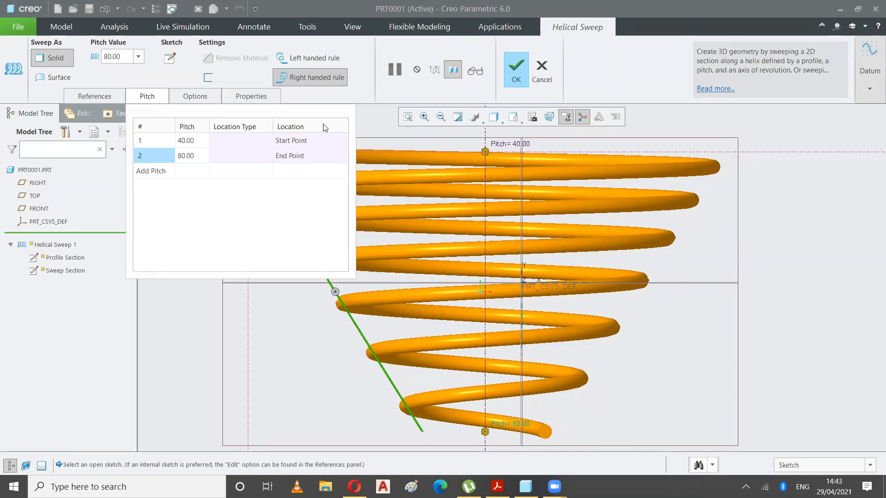
# Remove the end-point pitch from the pitch table and show the sweep's along-trajectory options.
pyautogui.rightClick(143, 159)
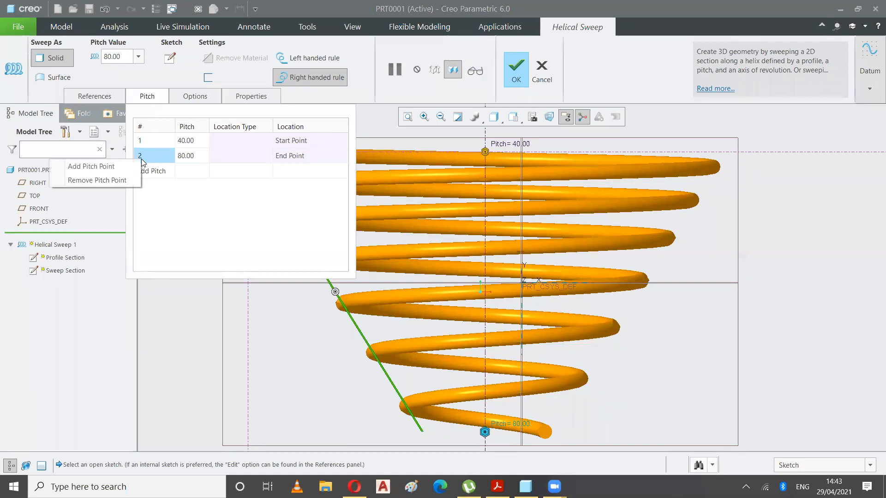
pyautogui.click(111, 180)
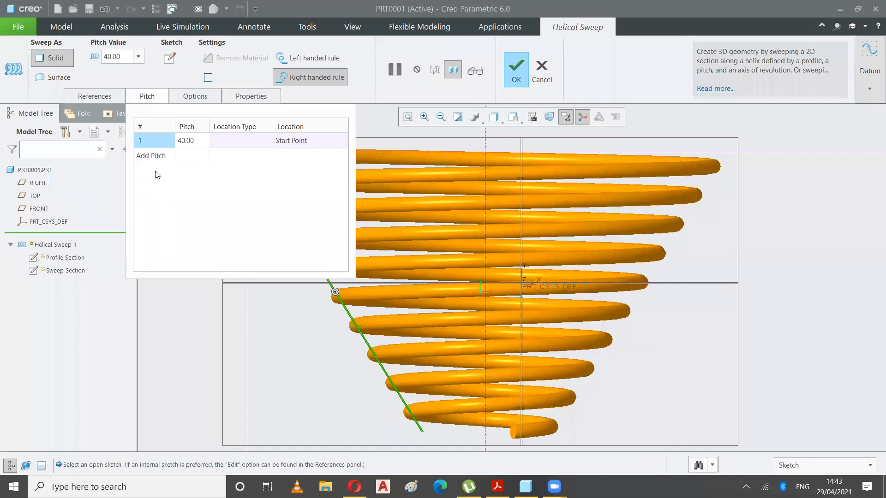
pyautogui.click(194, 98)
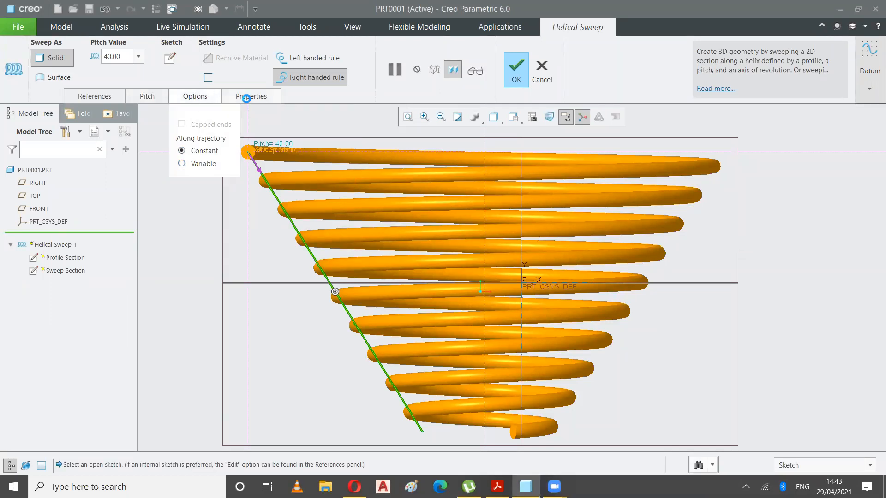
# Review the sweep's name property, helix references, pitch table and along-trajectory options.
pyautogui.click(249, 97)
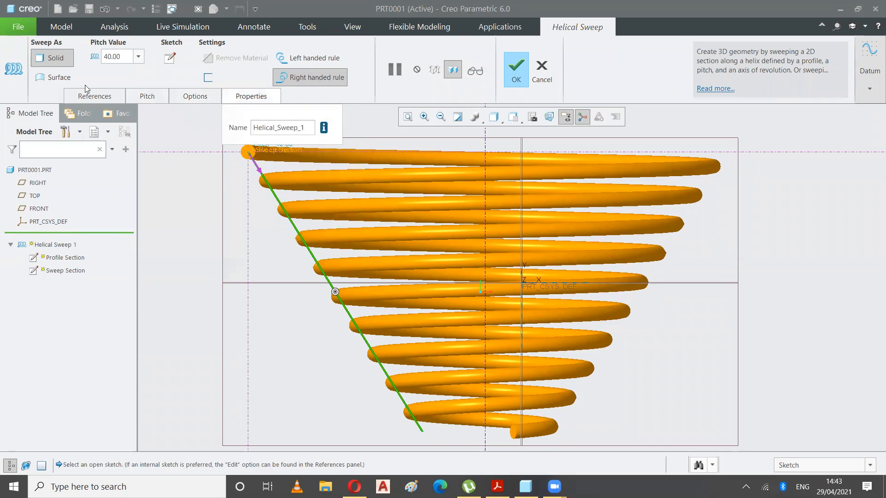
pyautogui.click(79, 98)
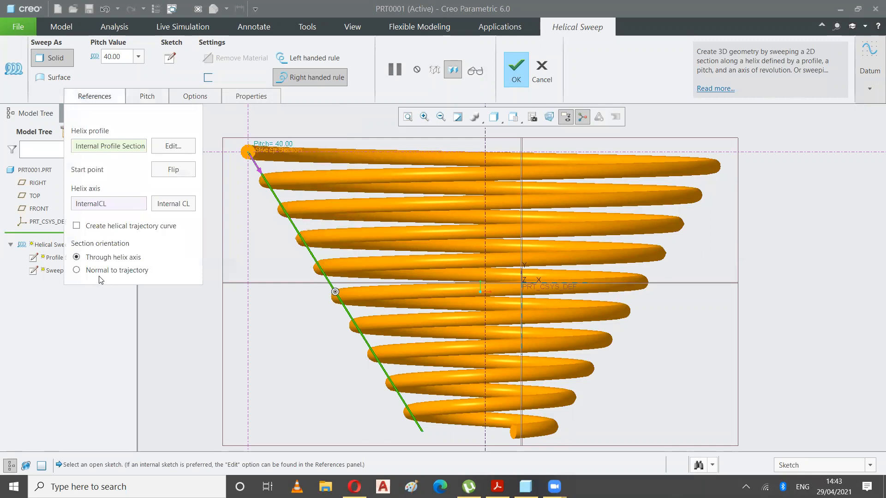
pyautogui.click(141, 97)
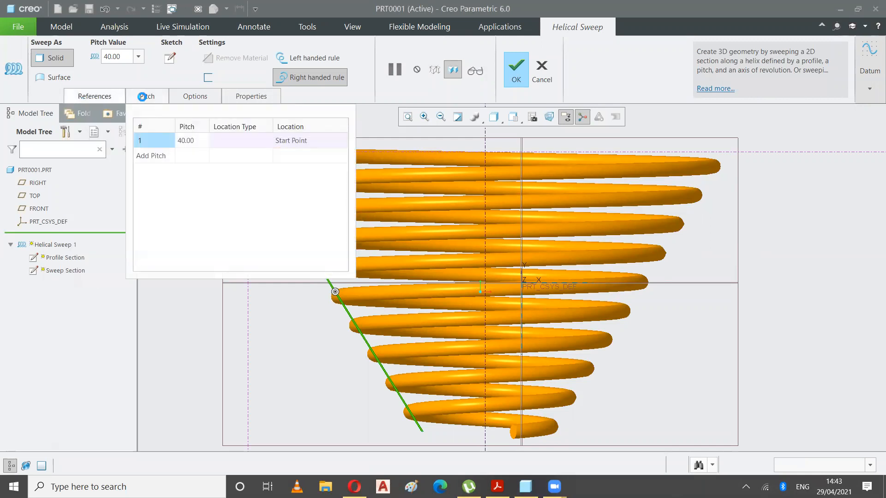
pyautogui.click(142, 97)
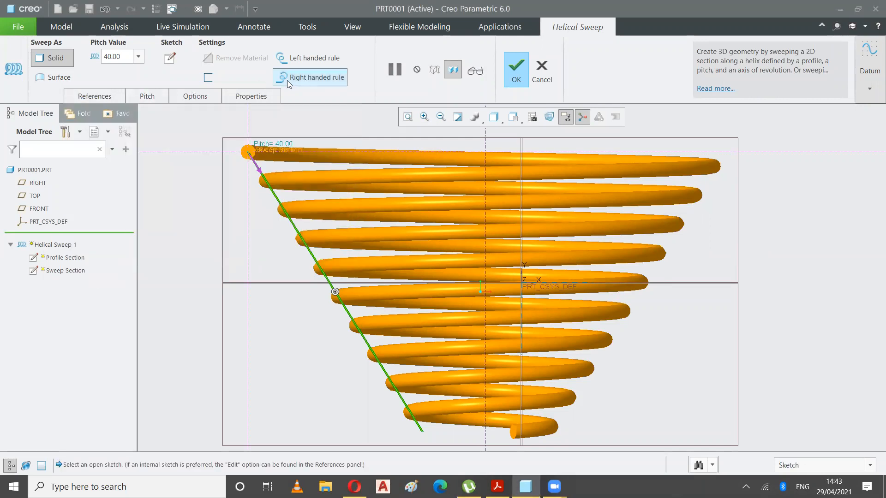
pyautogui.click(190, 98)
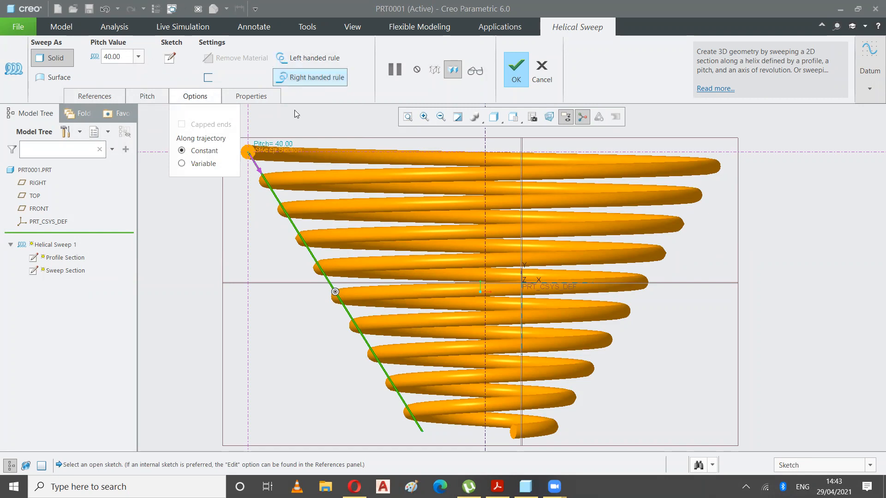
pyautogui.rightClick(183, 242)
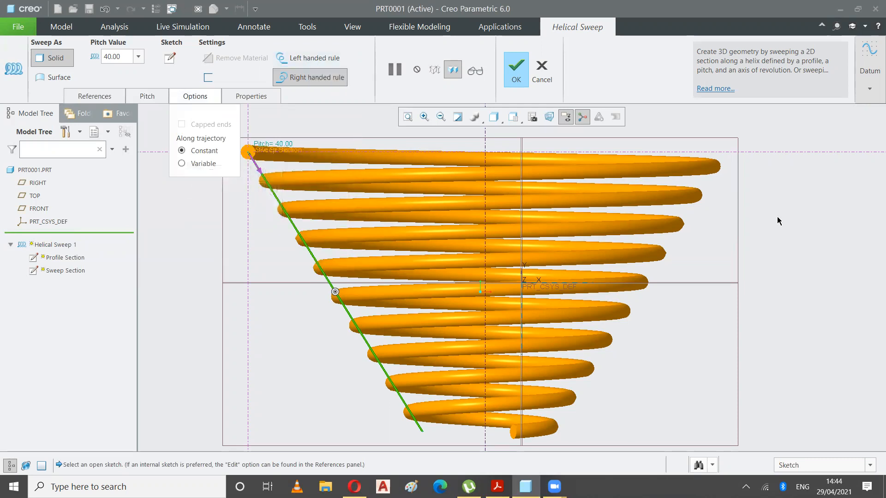
# Inspect the winding direction of the right-handed helix preview from several 3D angles.
pyautogui.hotkey('ctrl', 'd')
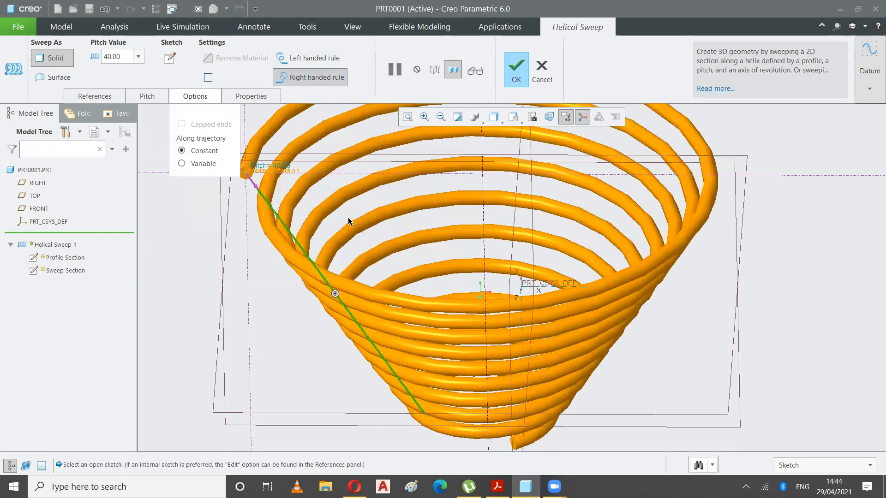
pyautogui.scroll(4, 671, 276)
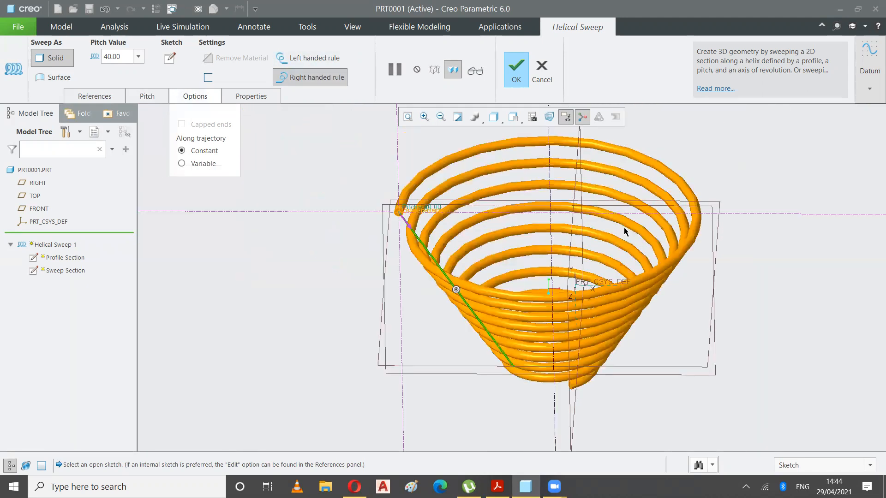
pyautogui.click(511, 120)
pyautogui.click(318, 250)
pyautogui.moveTo(311, 239); pyautogui.dragTo(316, 211, button='middle')
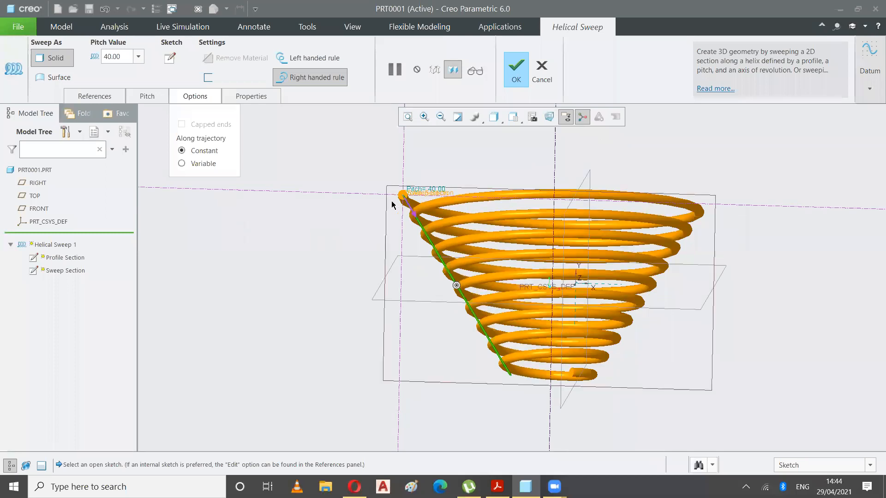
pyautogui.moveTo(475, 148); pyautogui.dragTo(472, 174, button='middle')
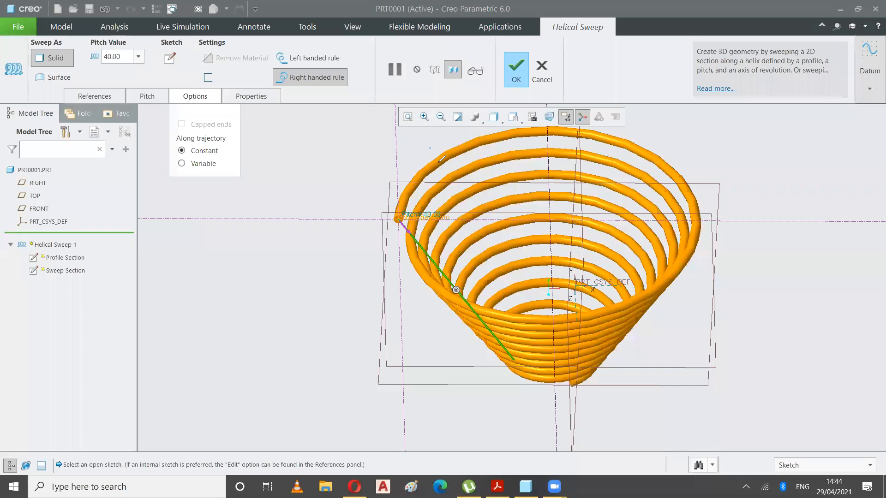
pyautogui.moveTo(431, 148)
pyautogui.mouseDown()
pyautogui.moveTo(451, 149)
pyautogui.moveTo(400, 159)
pyautogui.moveTo(382, 207)
pyautogui.moveTo(391, 180)
pyautogui.moveTo(378, 180)
pyautogui.mouseUp()
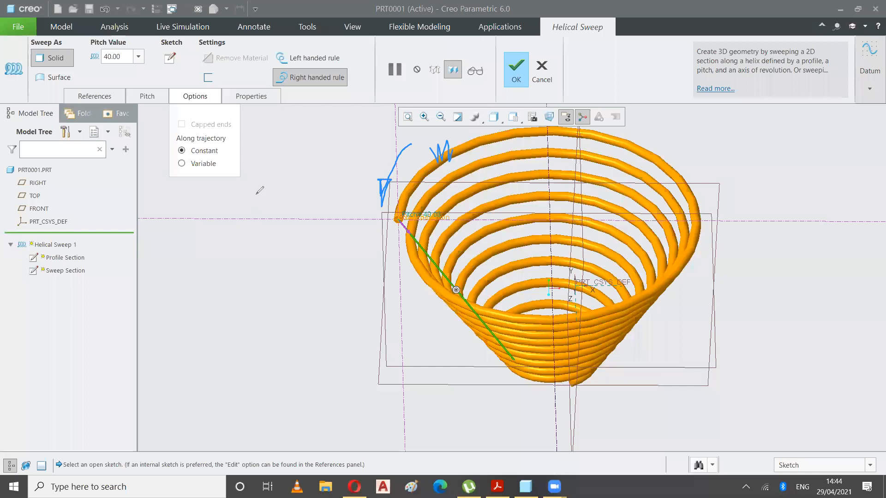
pyautogui.moveTo(275, 178)
pyautogui.mouseDown()
pyautogui.moveTo(245, 208)
pyautogui.moveTo(276, 192)
pyautogui.moveTo(261, 213)
pyautogui.moveTo(288, 198)
pyautogui.moveTo(297, 210)
pyautogui.moveTo(314, 195)
pyautogui.mouseUp()
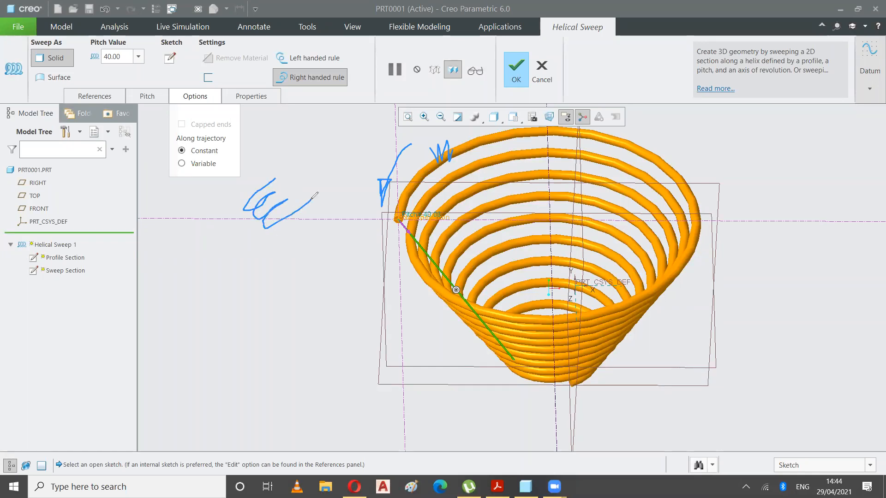
pyautogui.moveTo(256, 224)
pyautogui.mouseDown()
pyautogui.moveTo(235, 253)
pyautogui.moveTo(255, 241)
pyautogui.mouseUp()
pyautogui.moveTo(408, 173); pyautogui.dragTo(382, 223)
pyautogui.click(595, 90)
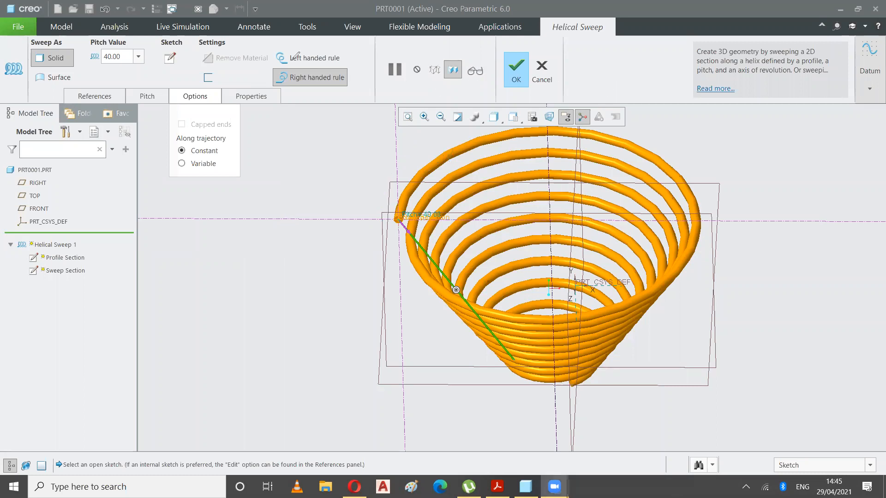
# Switch the helical sweep to the left-handed rule and inspect where the coil starts.
pyautogui.click(323, 59)
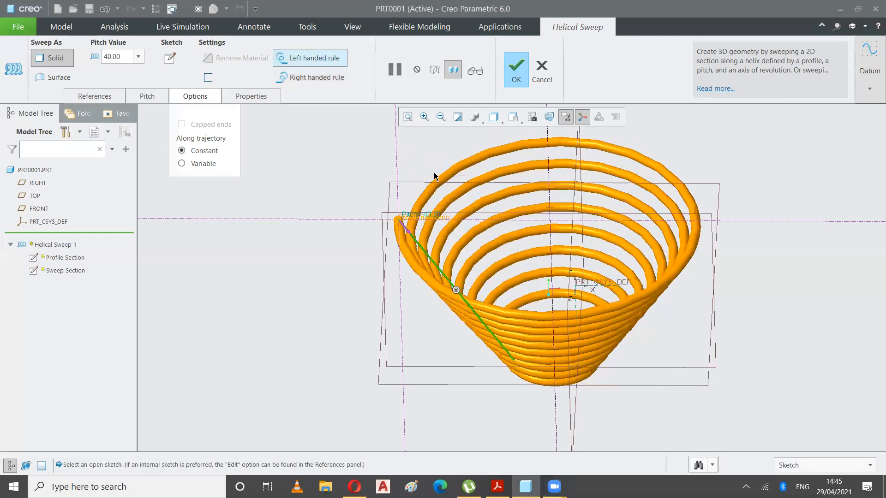
pyautogui.moveTo(403, 191); pyautogui.dragTo(399, 223, button='middle')
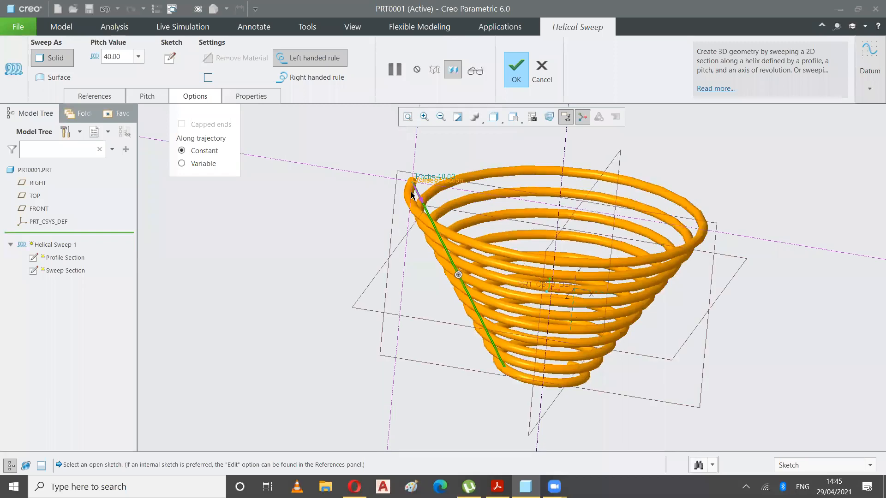
pyautogui.click(407, 117)
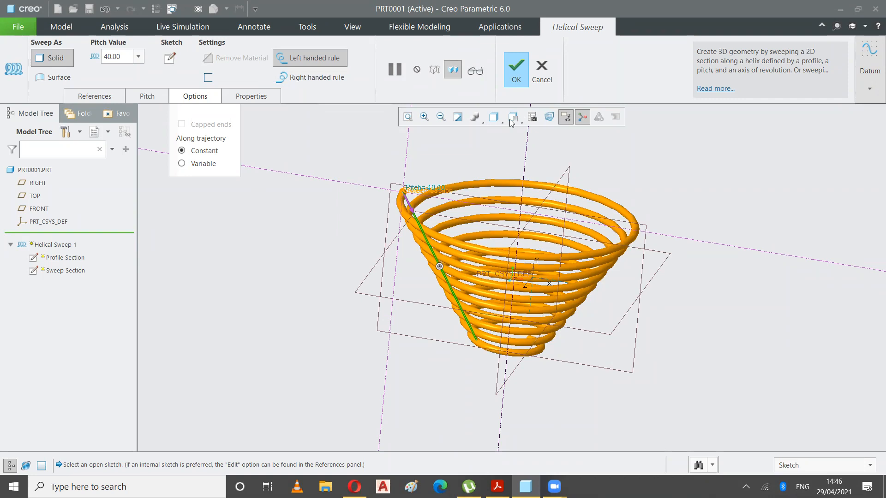
pyautogui.rightClick(685, 287)
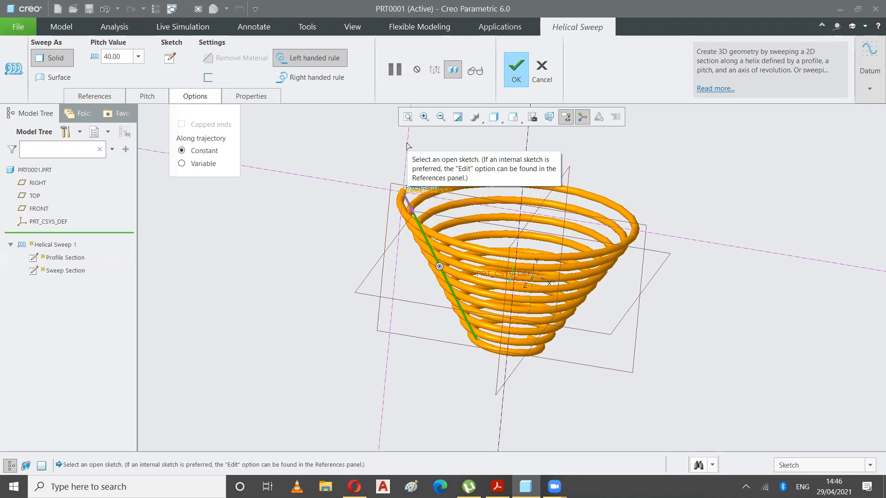
pyautogui.rightClick(278, 233)
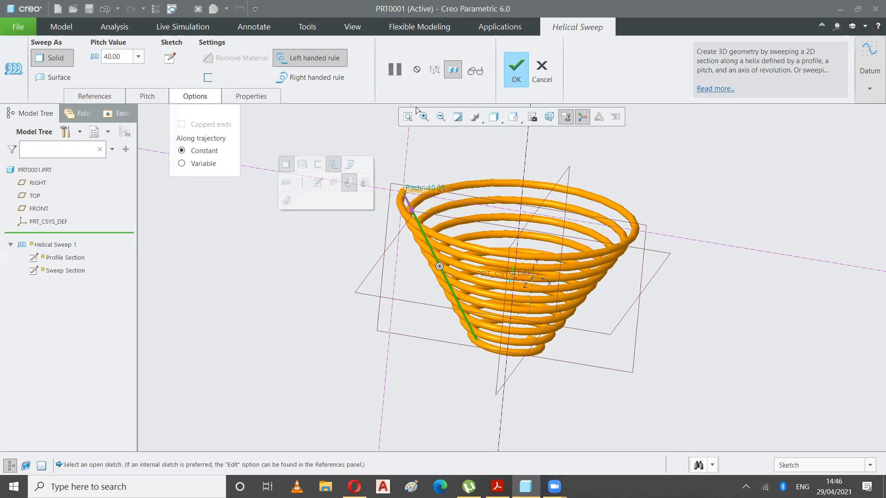
pyautogui.rightClick(198, 227)
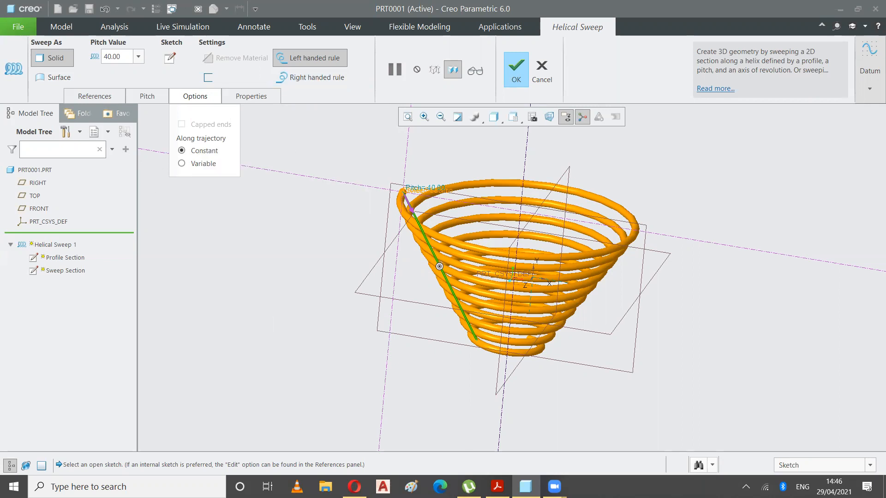
# Make the helical sweep a thin-walled solid with a 5.37 wall thickness and examine its hollow start section up close.
pyautogui.click(208, 78)
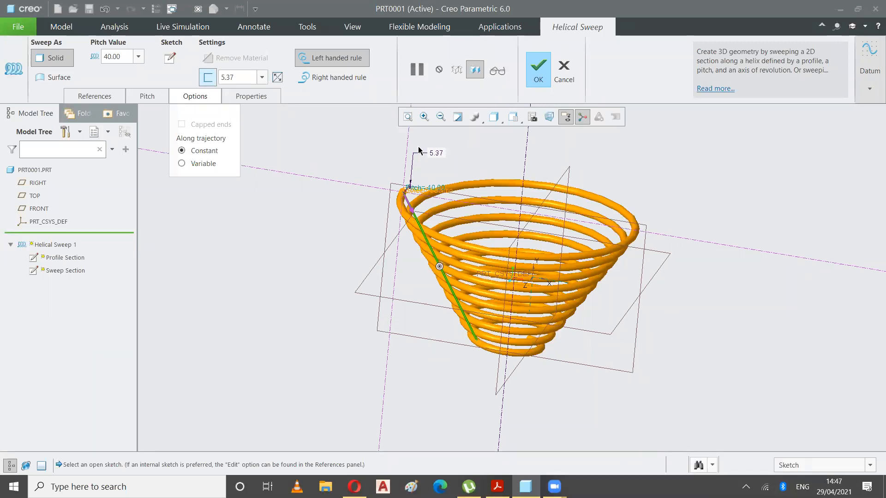
pyautogui.scroll(3, 437, 156)
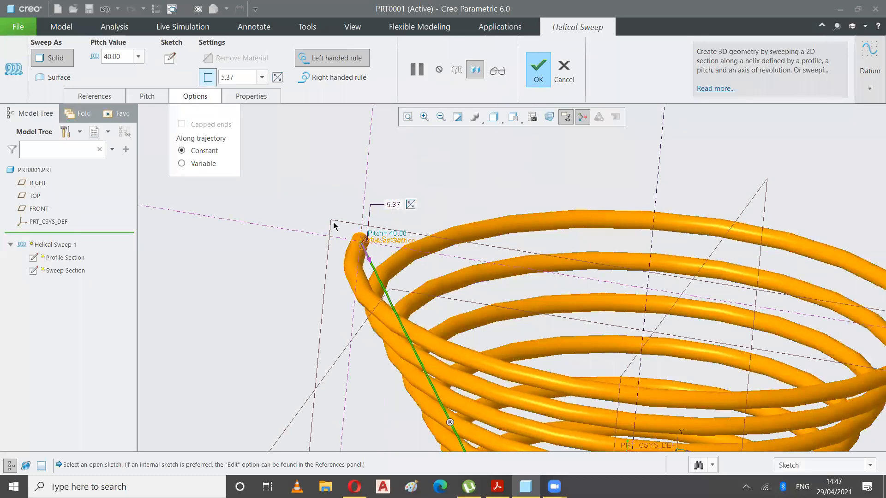
pyautogui.moveTo(312, 200); pyautogui.dragTo(462, 319, button='middle')
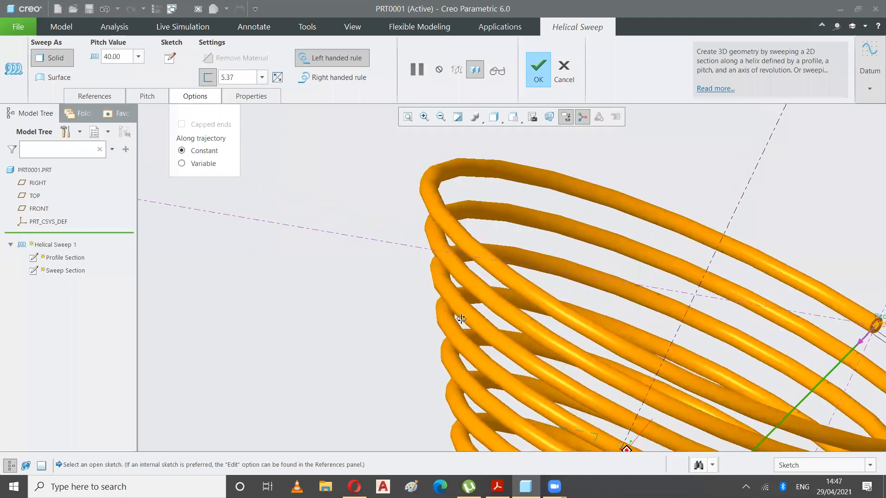
pyautogui.scroll(-3, 871, 340)
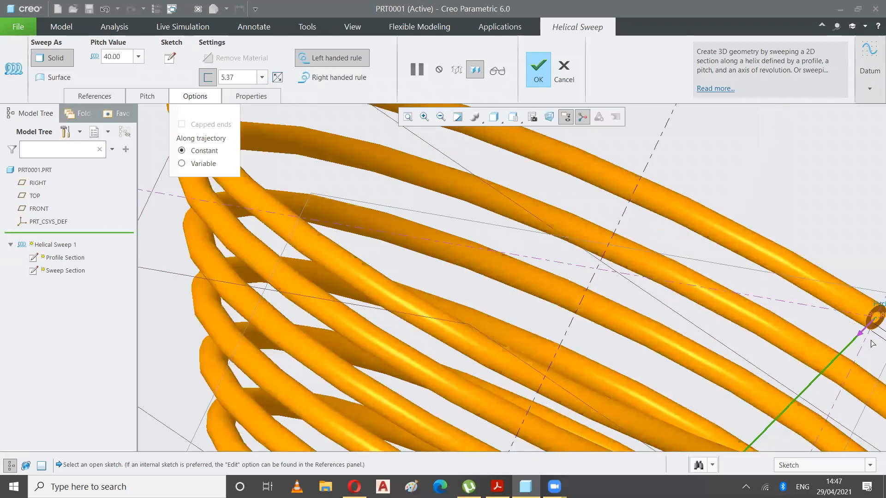
pyautogui.scroll(-1, 871, 341)
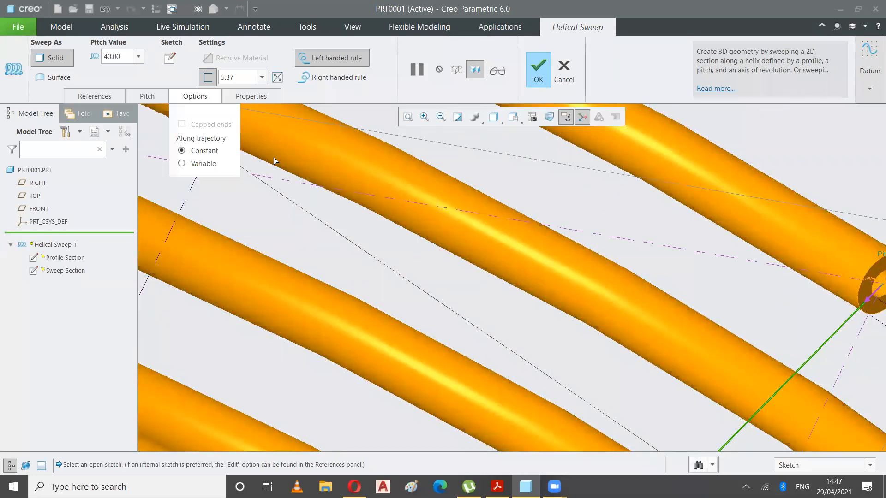
pyautogui.scroll(2, 406, 187)
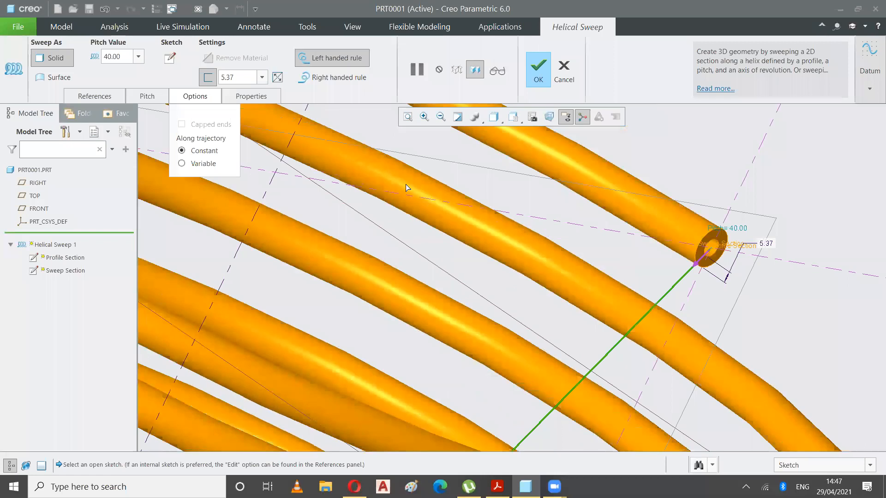
pyautogui.scroll(2, 407, 188)
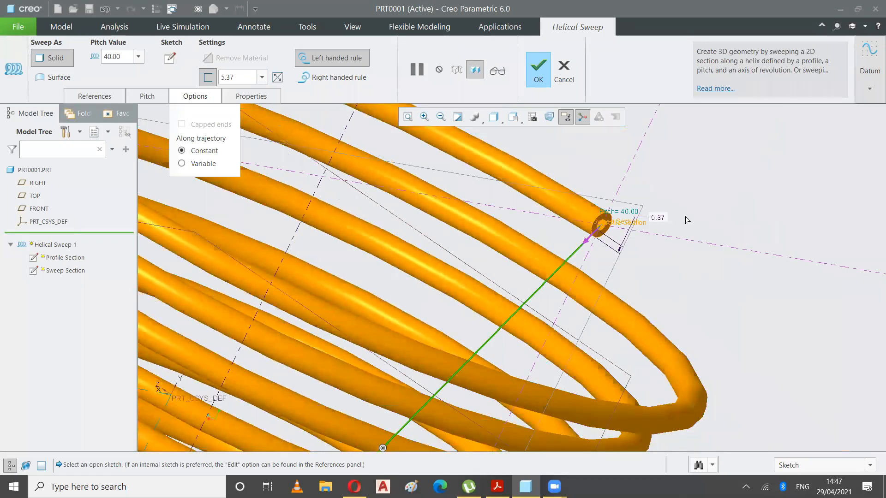
pyautogui.moveTo(683, 223); pyautogui.dragTo(648, 236, button='middle')
pyautogui.scroll(1, 668, 120)
pyautogui.scroll(-2, 669, 121)
pyautogui.scroll(-1, 669, 121)
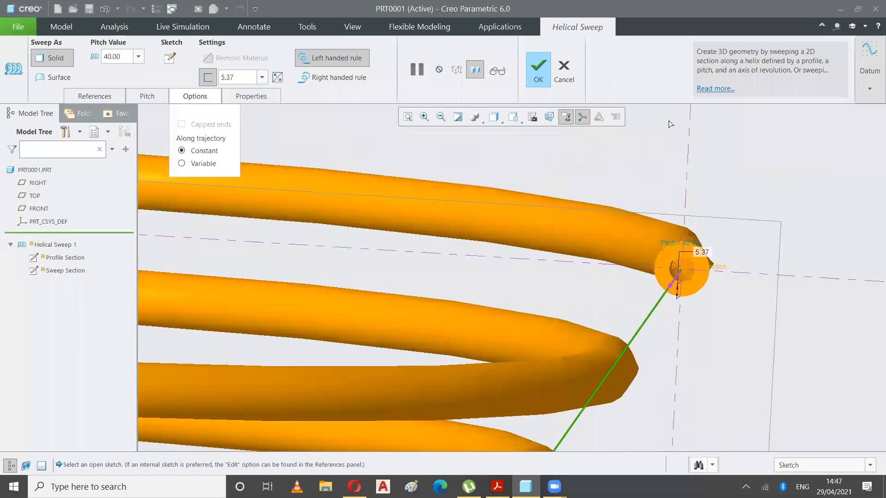
pyautogui.scroll(-1, 730, 203)
pyautogui.scroll(-3, 719, 356)
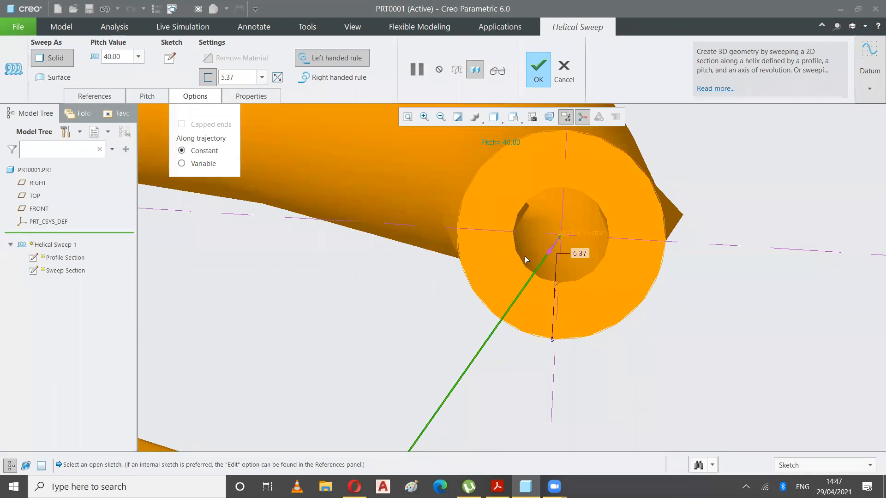
# Cycle the wall thickness side through outside, both sides and inside of the section circle, leaving it on the outside.
pyautogui.click(277, 78)
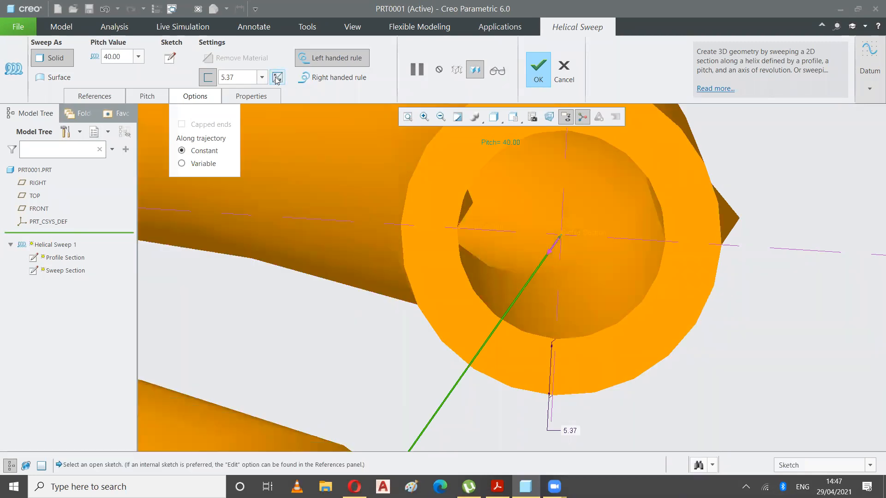
pyautogui.click(277, 78)
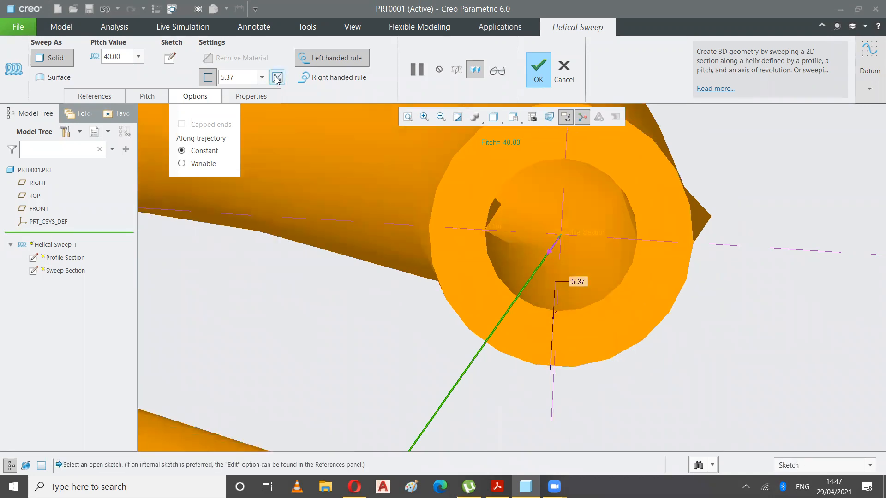
pyautogui.click(277, 78)
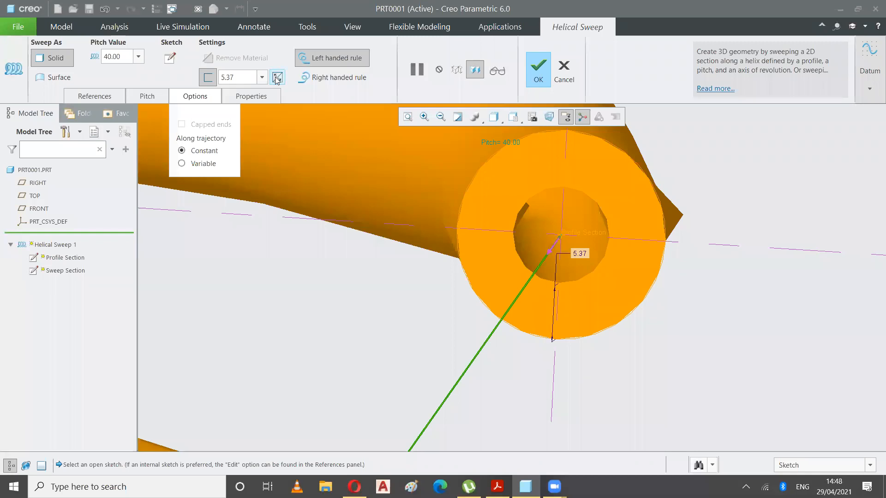
pyautogui.click(276, 80)
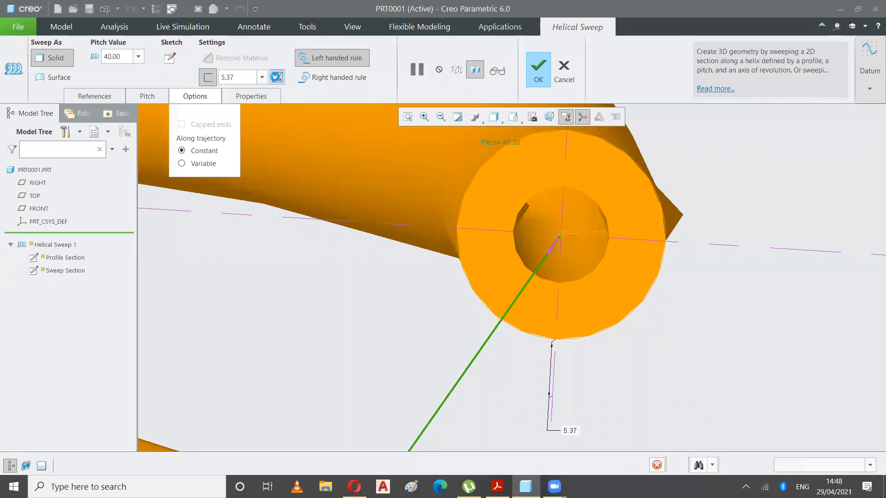
pyautogui.click(277, 80)
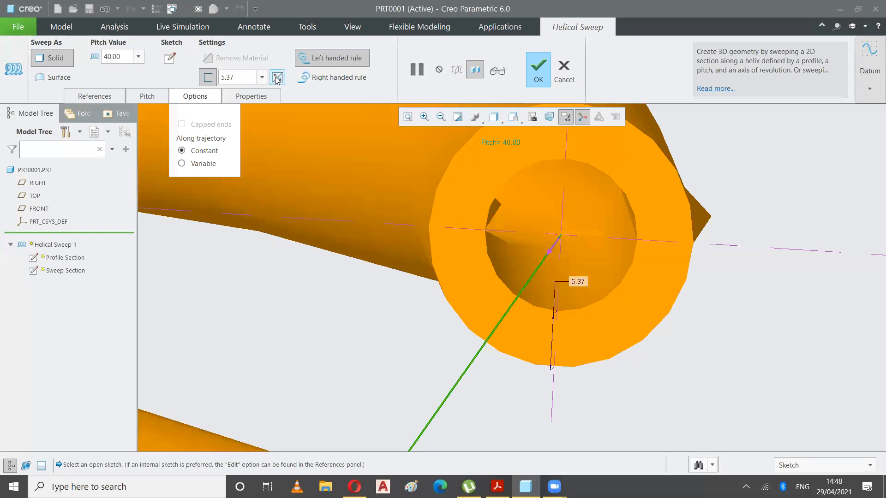
pyautogui.click(277, 79)
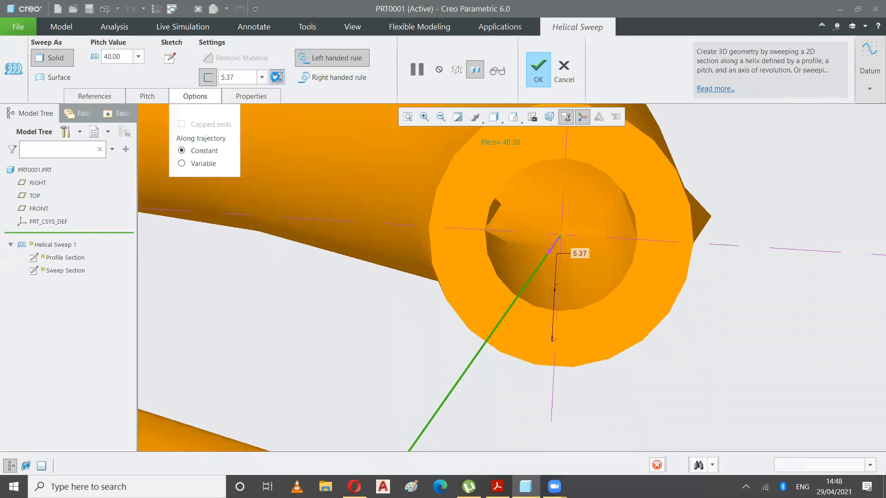
pyautogui.click(277, 80)
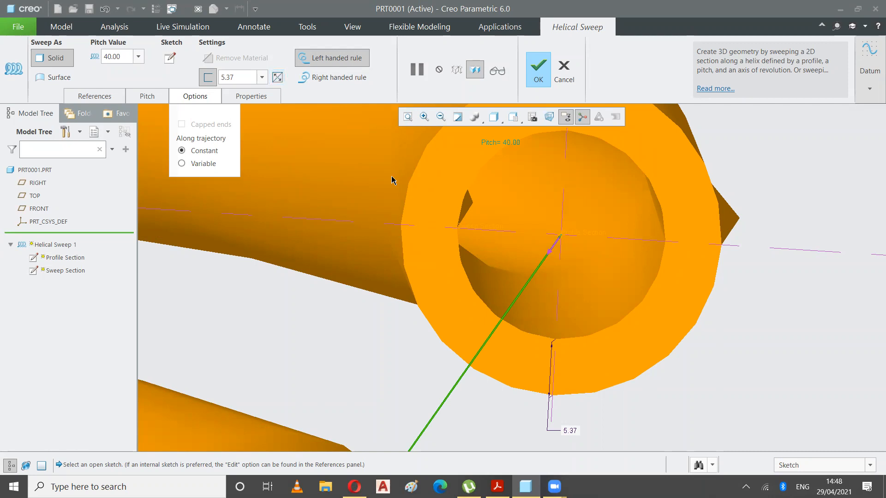
# Apply the wall thickness to both sides of the section circle and set it to 3.
pyautogui.click(278, 78)
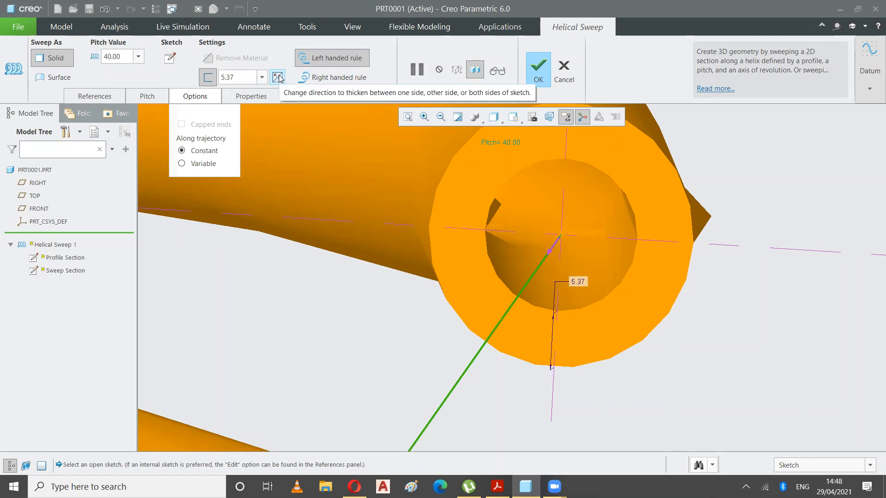
pyautogui.doubleClick(231, 78)
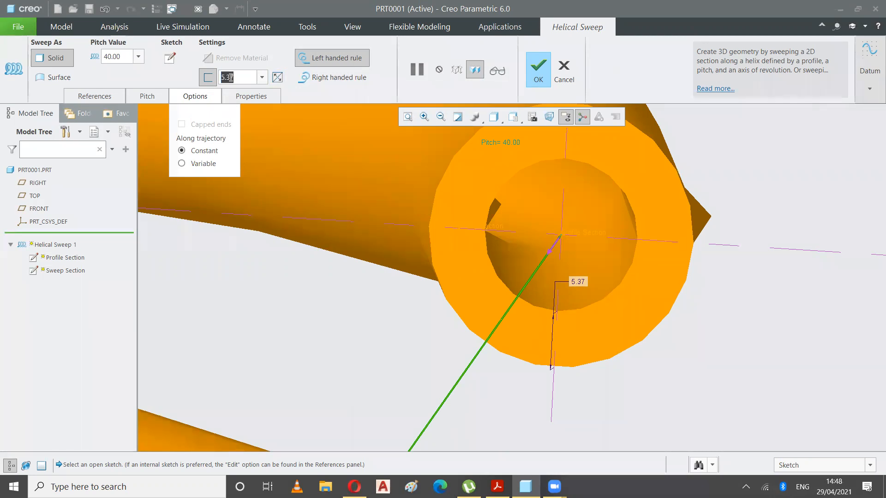
pyautogui.write('3')
pyautogui.press('Return')
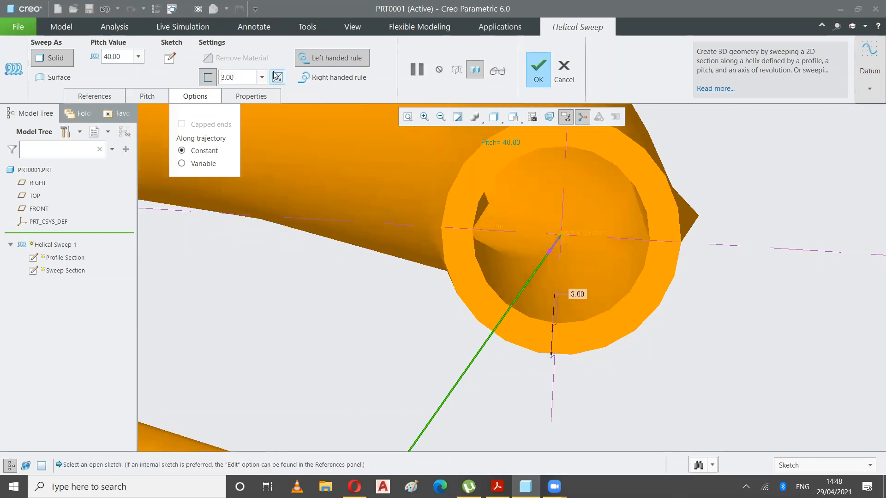
# Check the whole thin-walled coil from the FRONT orientation and complete the helical sweep feature.
pyautogui.click(408, 118)
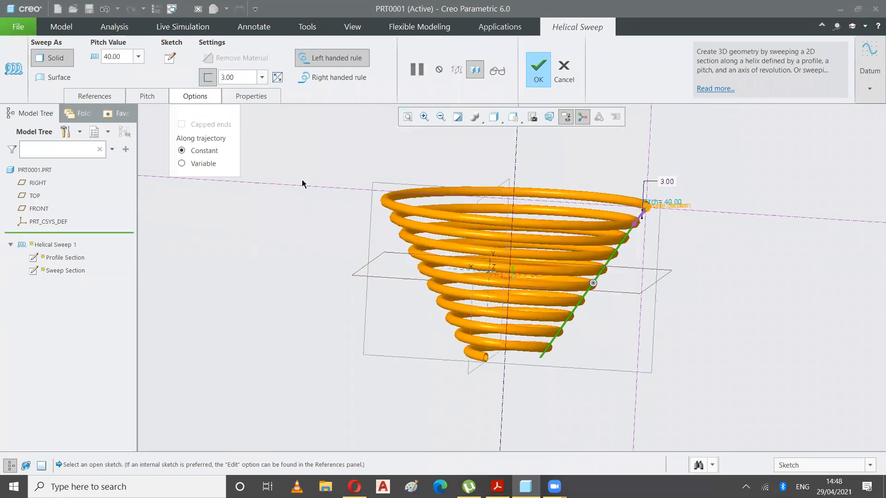
pyautogui.rightClick(304, 168)
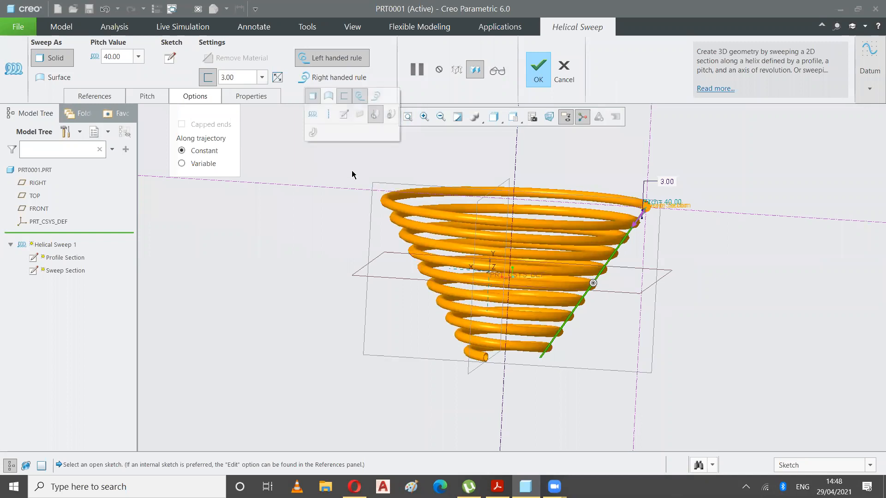
pyautogui.click(513, 116)
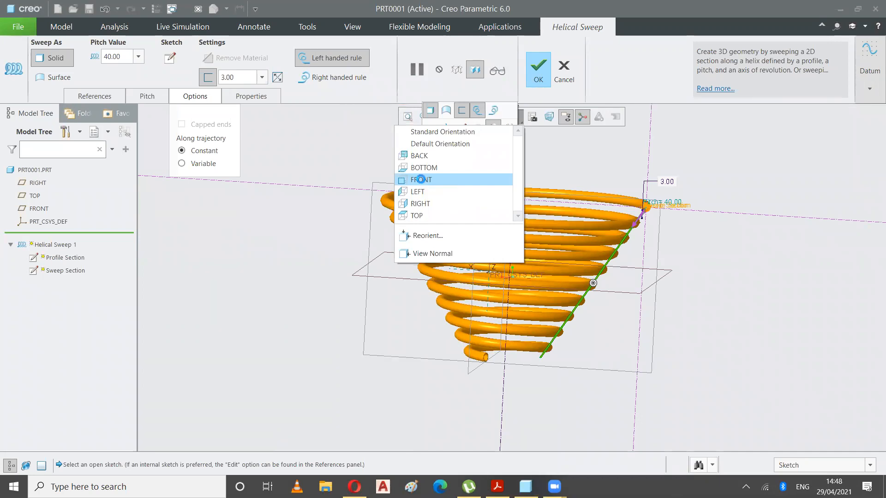
pyautogui.click(422, 181)
pyautogui.scroll(-3, 548, 261)
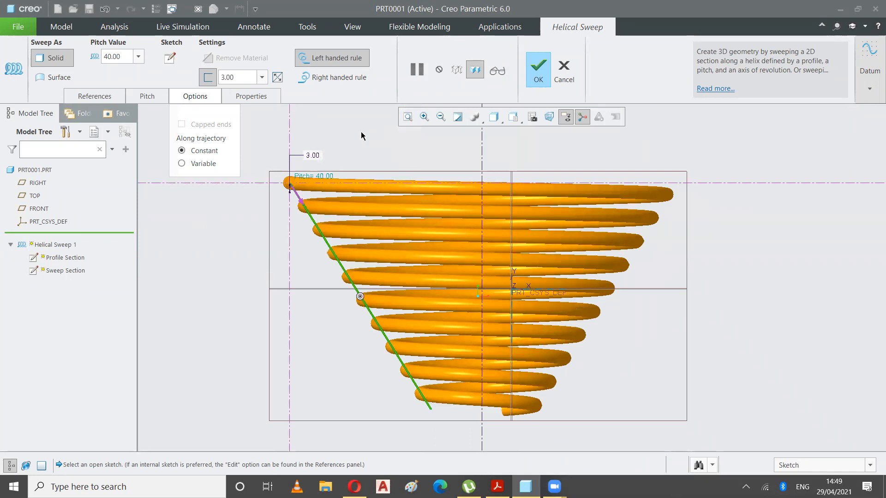
pyautogui.click(354, 28)
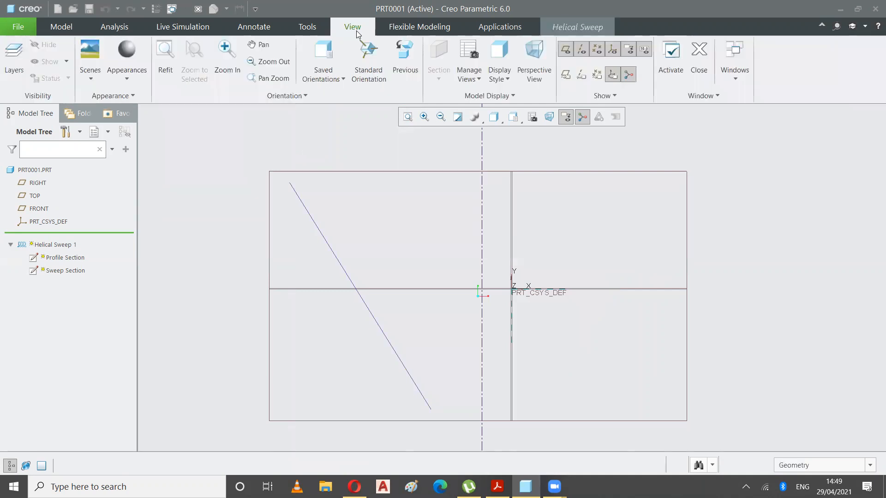
pyautogui.click(592, 27)
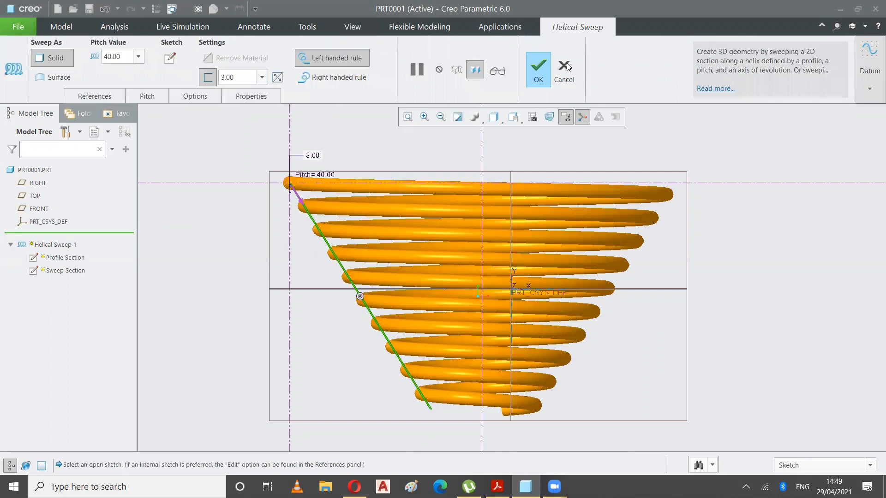
pyautogui.click(543, 68)
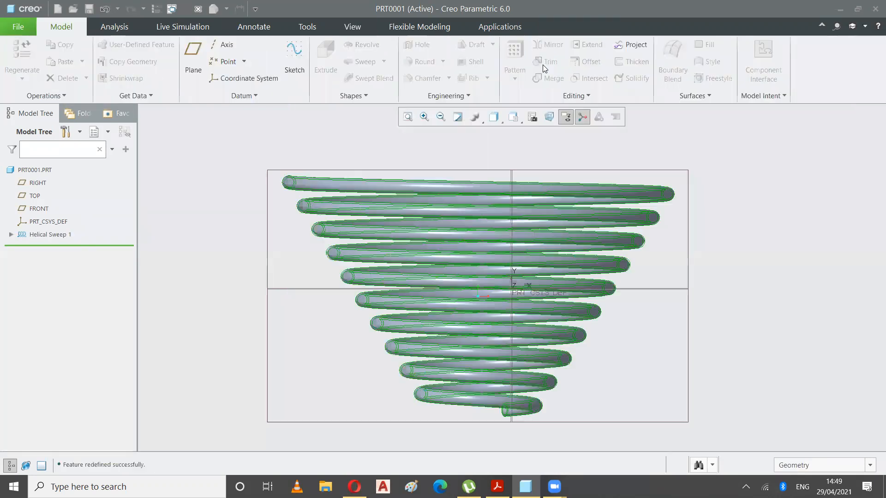
pyautogui.click(221, 215)
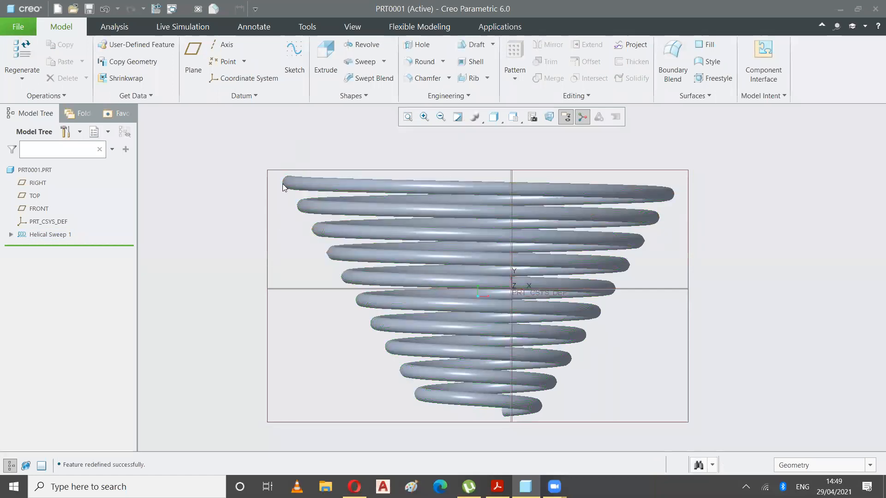
# Create a planar cross-section of the coil on the FRONT datum plane with zero offset.
pyautogui.click(358, 32)
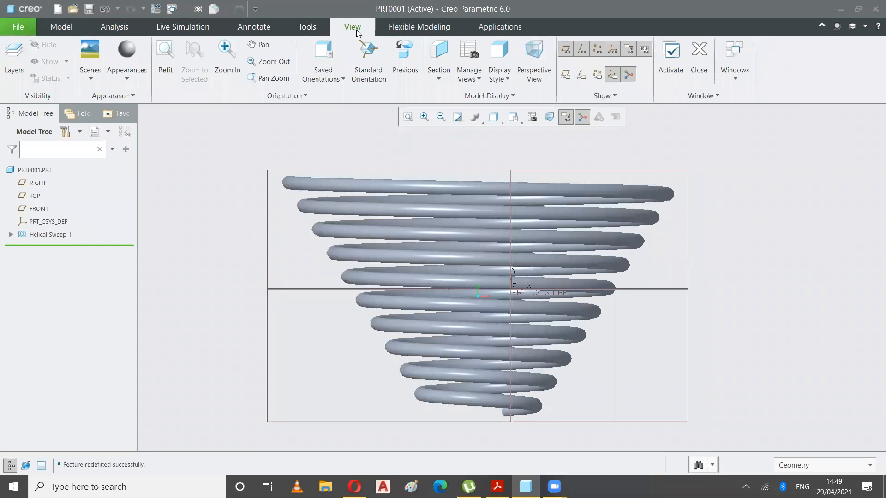
pyautogui.click(443, 82)
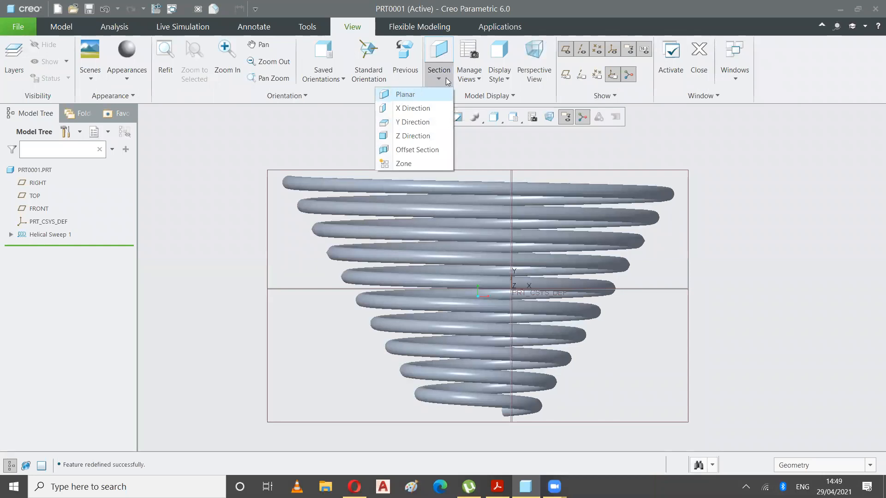
pyautogui.click(396, 96)
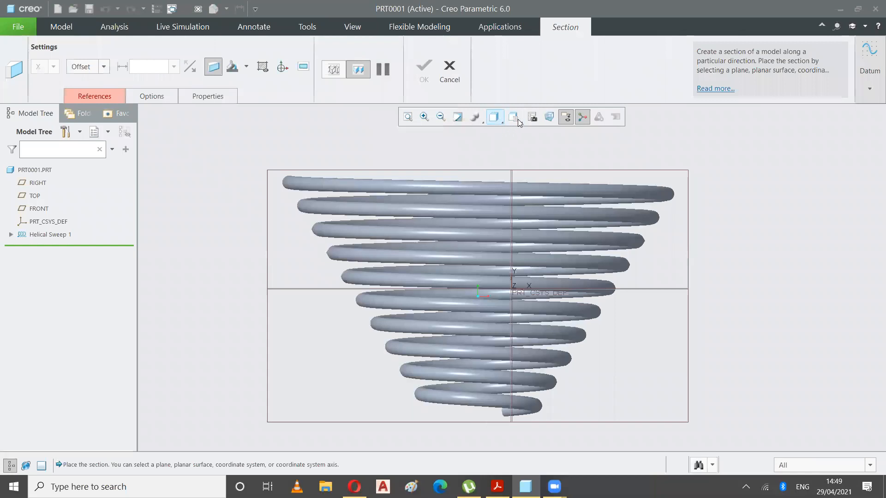
pyautogui.click(518, 119)
pyautogui.click(486, 134)
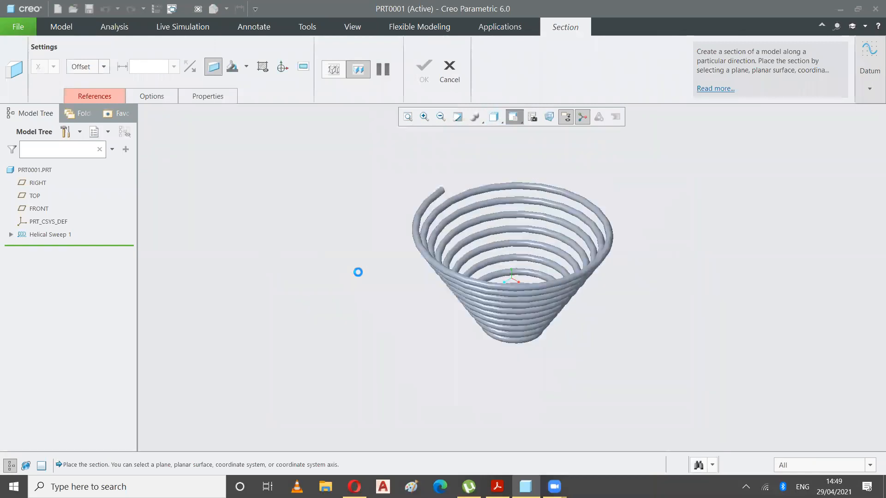
pyautogui.scroll(-5, 396, 201)
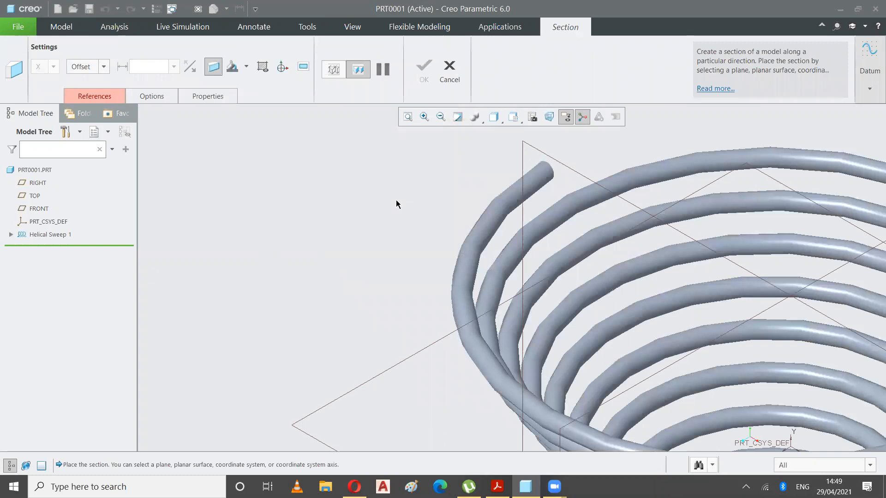
pyautogui.scroll(5, 410, 192)
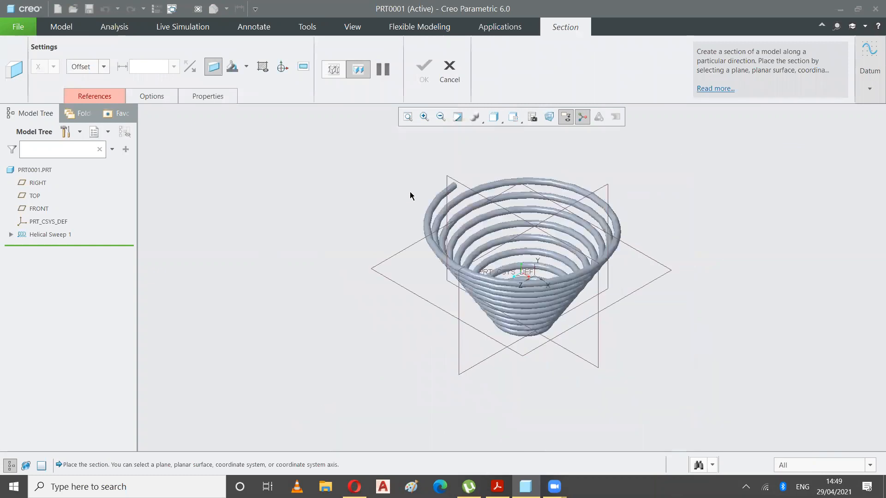
pyautogui.click(454, 182)
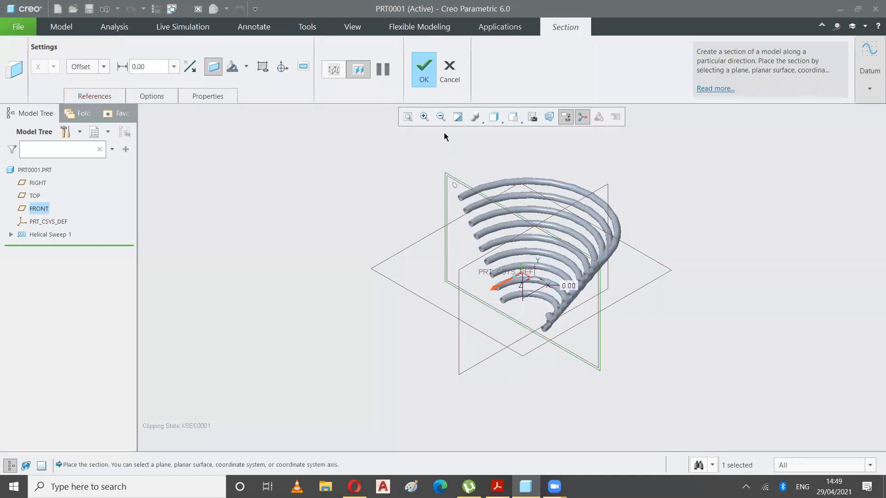
pyautogui.click(422, 74)
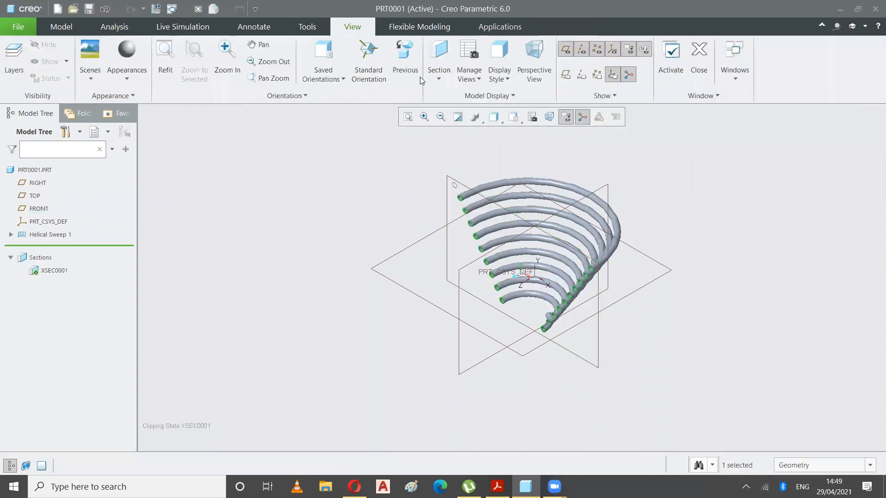
# Examine the hollow coil cuts of the front-plane section in the FRONT orientation and from an angled 3D view.
pyautogui.click(515, 123)
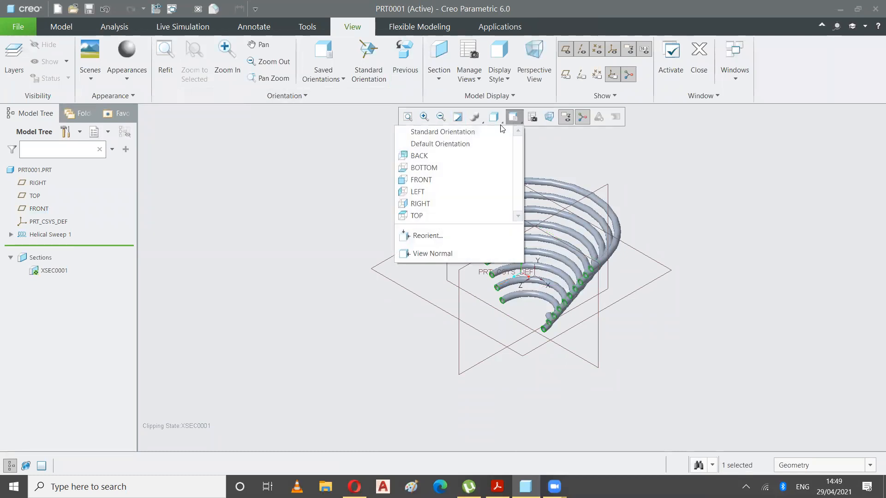
pyautogui.click(425, 179)
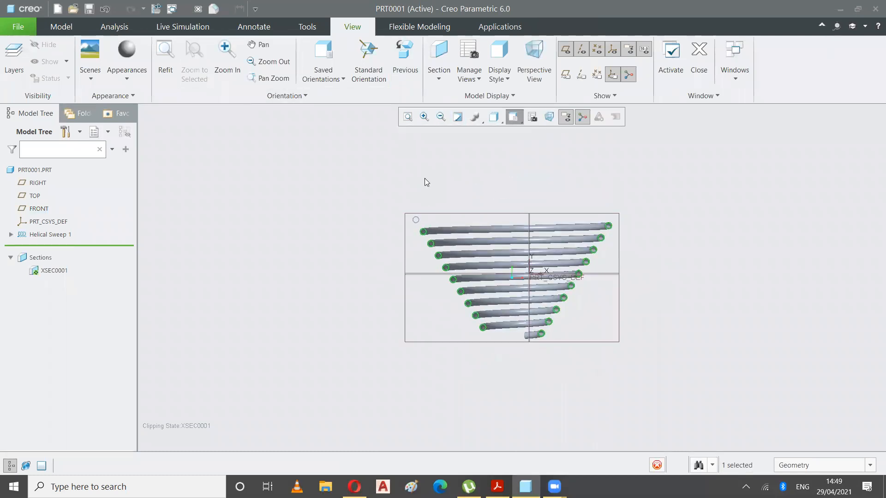
pyautogui.scroll(-3, 536, 340)
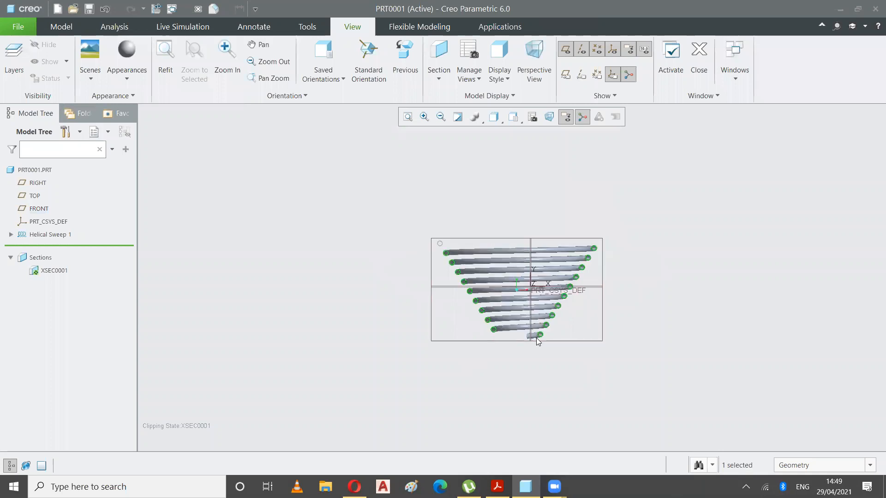
pyautogui.scroll(-1, 535, 338)
pyautogui.scroll(-2, 524, 311)
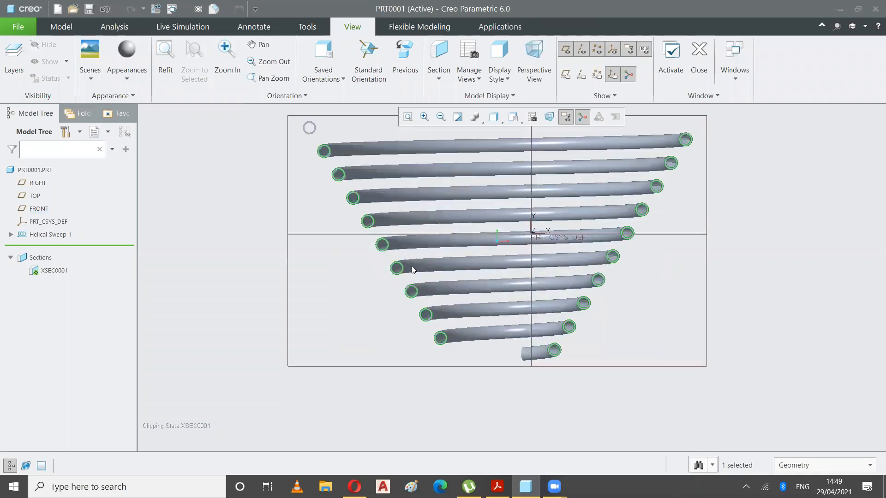
pyautogui.scroll(-1, 411, 263)
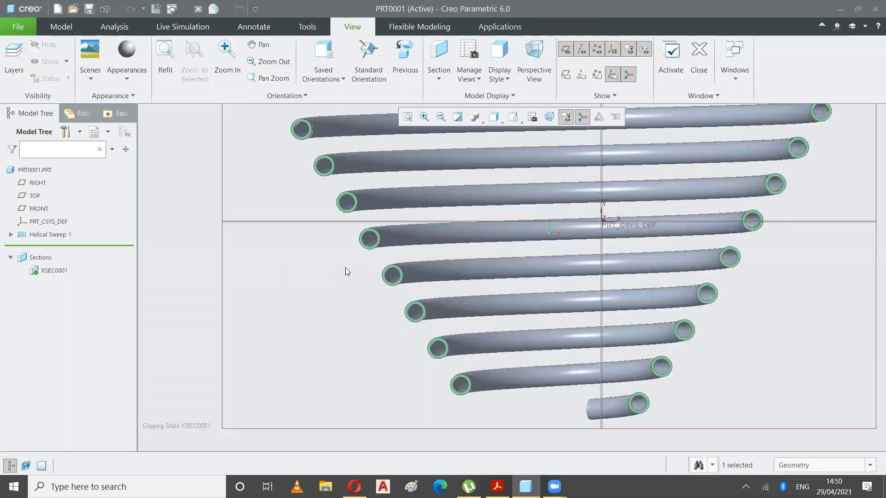
pyautogui.moveTo(334, 270); pyautogui.dragTo(383, 289, button='middle')
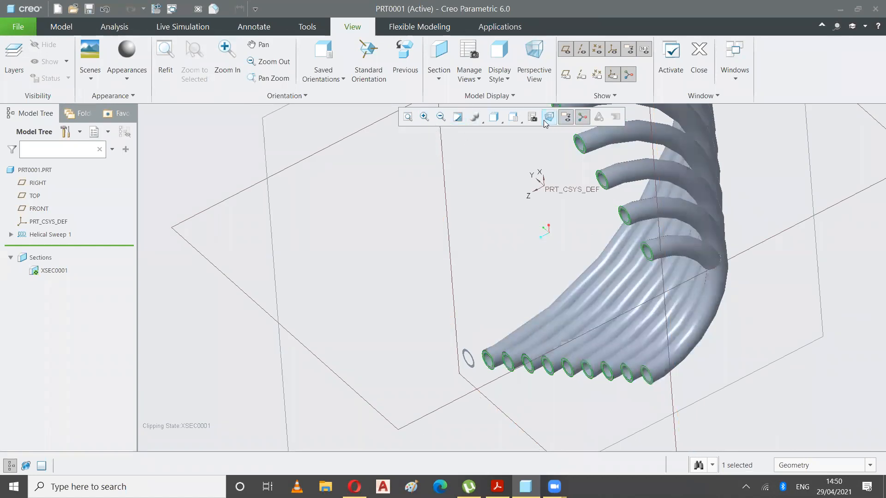
# Create a second planar cross-section of the coil on the RIGHT datum plane with zero offset.
pyautogui.click(514, 118)
pyautogui.click(493, 132)
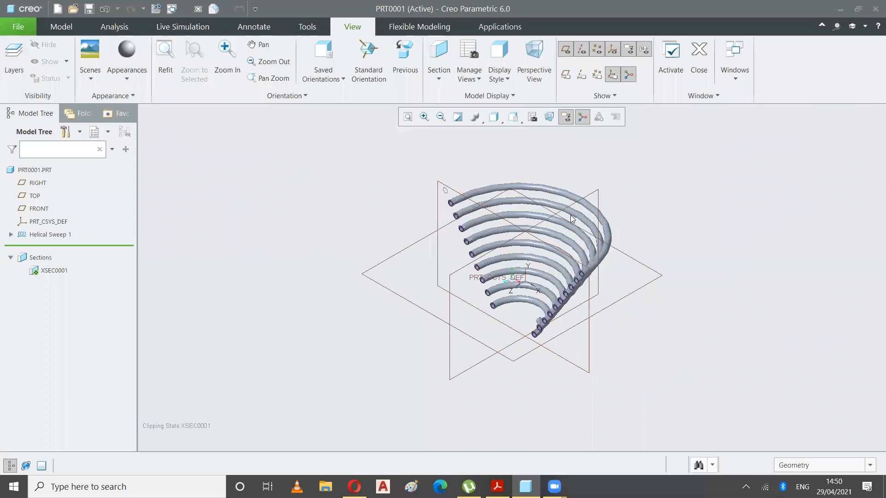
pyautogui.click(439, 76)
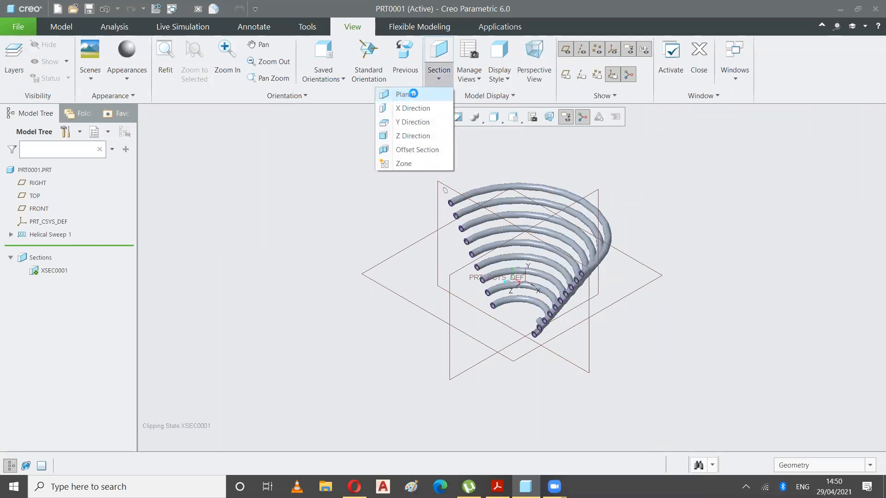
pyautogui.click(417, 95)
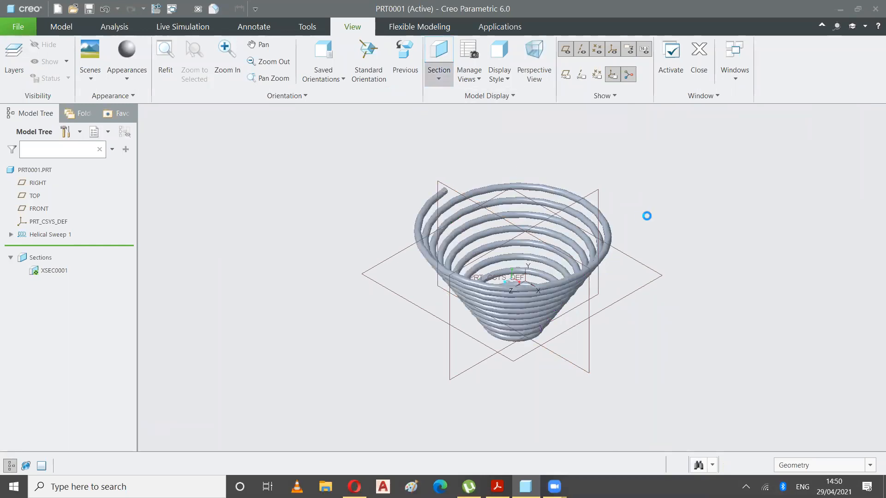
pyautogui.click(594, 193)
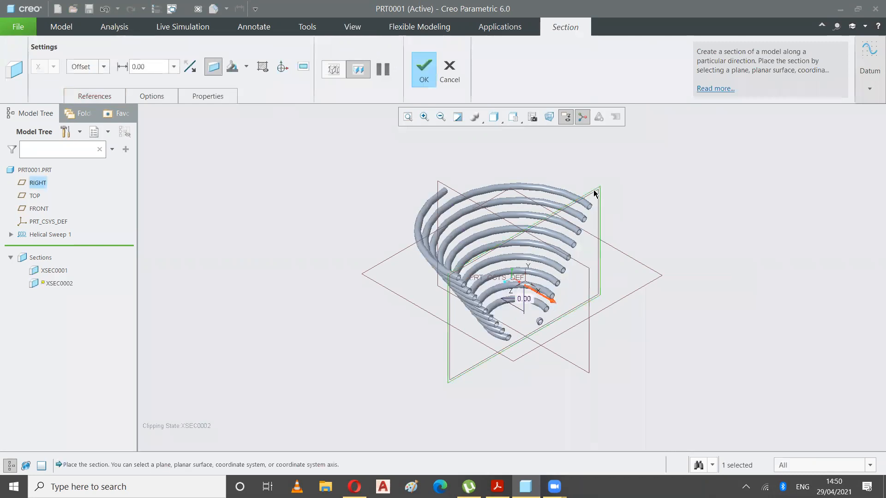
pyautogui.click(428, 73)
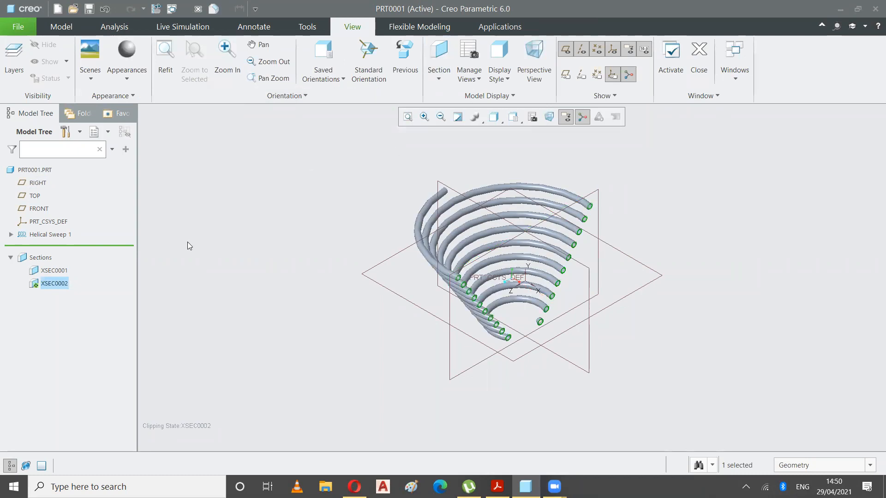
pyautogui.click(187, 261)
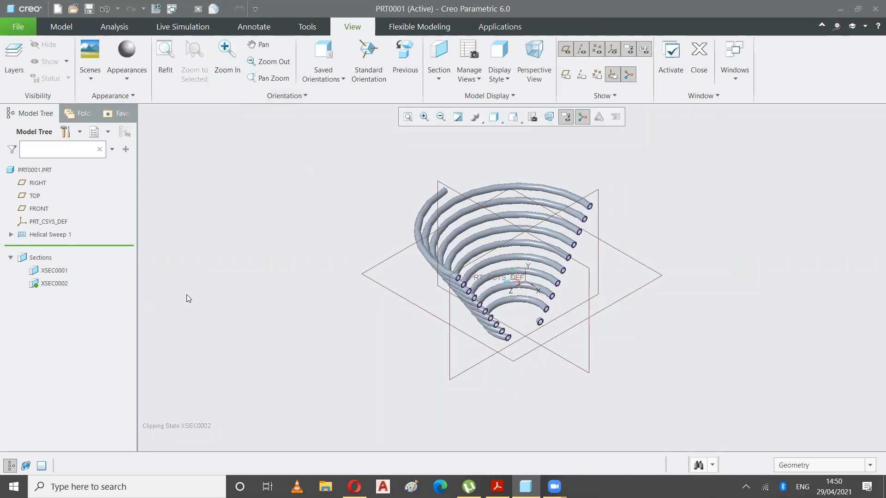
# Activate the FRONT-plane section XSEC0001 as the clipping section and select the RIGHT-plane section XSEC0002.
pyautogui.moveTo(598, 332)
pyautogui.mouseDown(button='middle')
pyautogui.moveTo(550, 324)
pyautogui.moveTo(538, 358)
pyautogui.moveTo(575, 312)
pyautogui.moveTo(576, 338)
pyautogui.moveTo(553, 332)
pyautogui.mouseUp(button='middle')
pyautogui.click(63, 274)
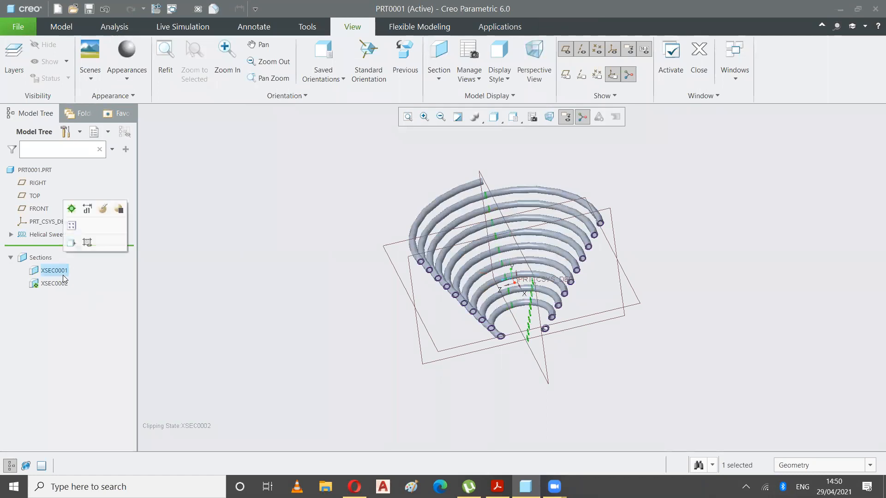
pyautogui.click(71, 208)
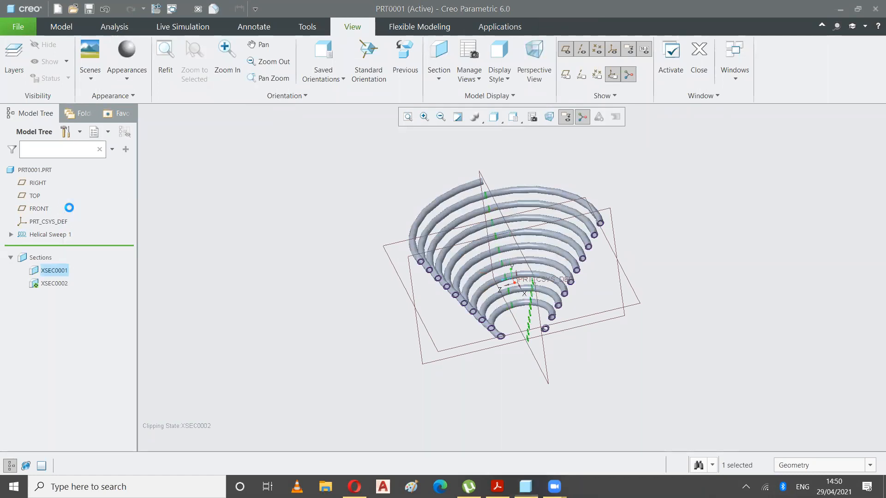
pyautogui.click(245, 268)
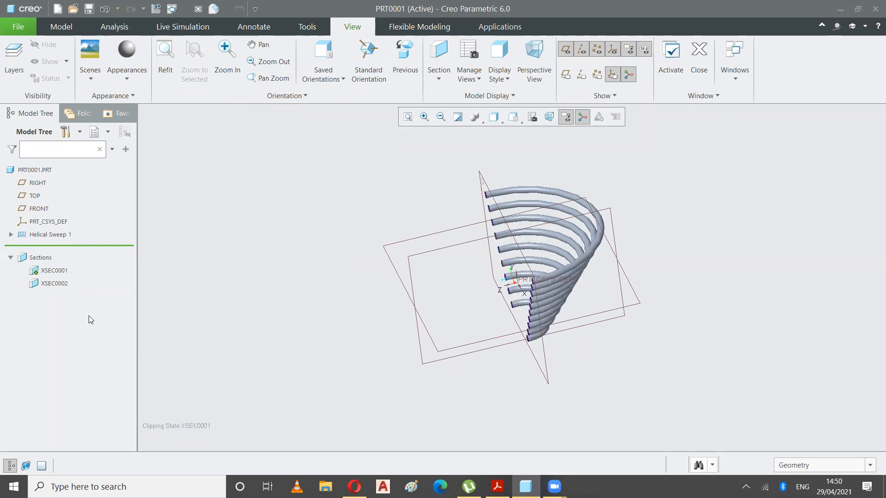
pyautogui.click(54, 283)
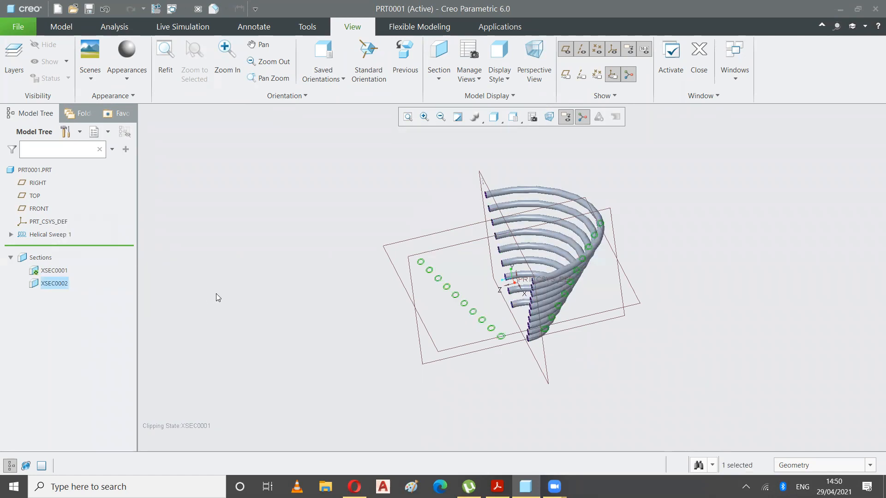
# Examine the hollow tube ends of the FRONT-plane clipped coil up close and from several angles, returning to a standard 3D view.
pyautogui.click(237, 298)
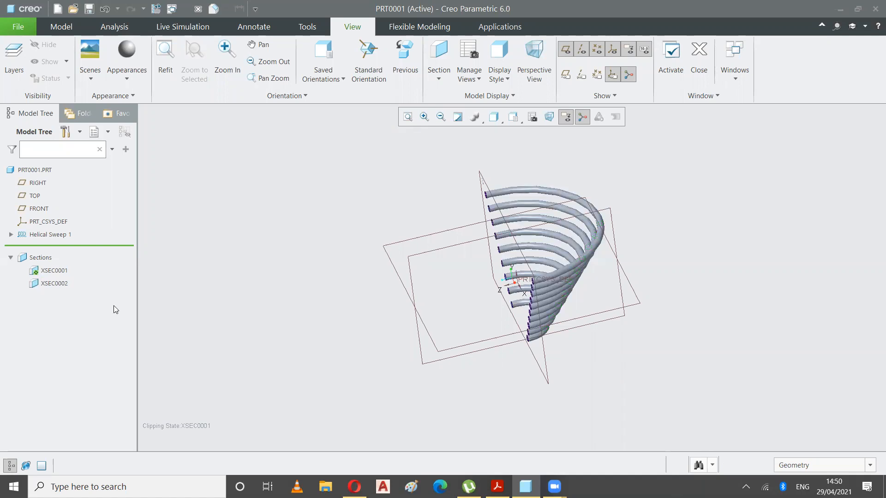
pyautogui.moveTo(297, 309); pyautogui.dragTo(387, 302, button='middle')
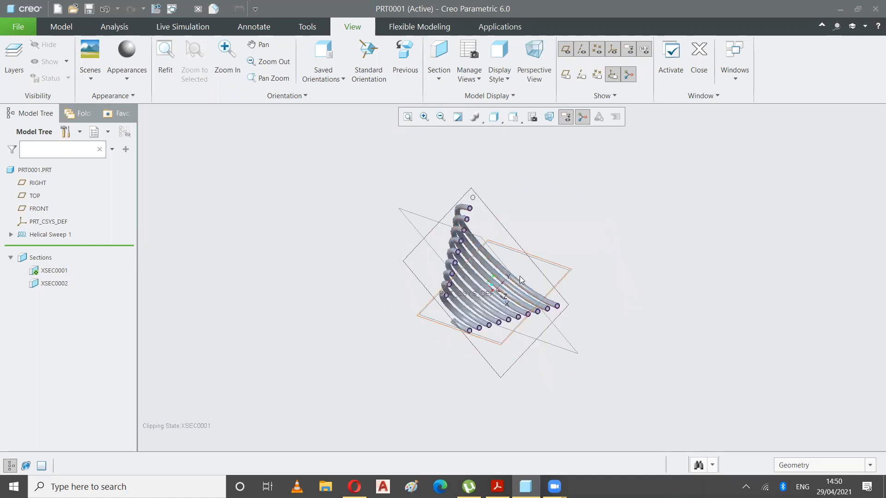
pyautogui.scroll(-5, 470, 273)
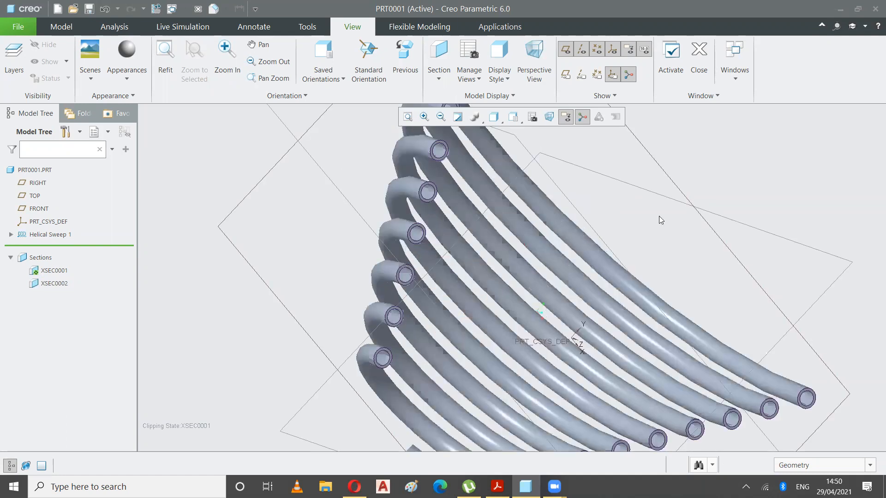
pyautogui.moveTo(645, 226); pyautogui.dragTo(628, 233, button='middle')
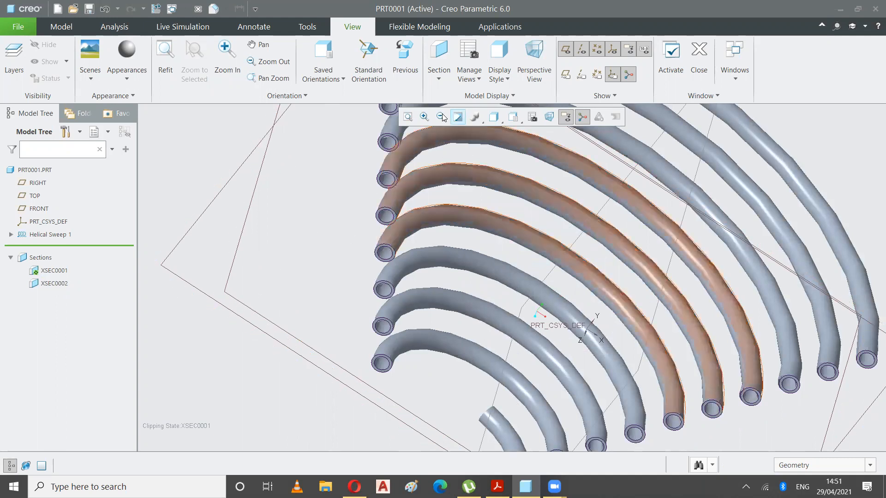
pyautogui.click(408, 117)
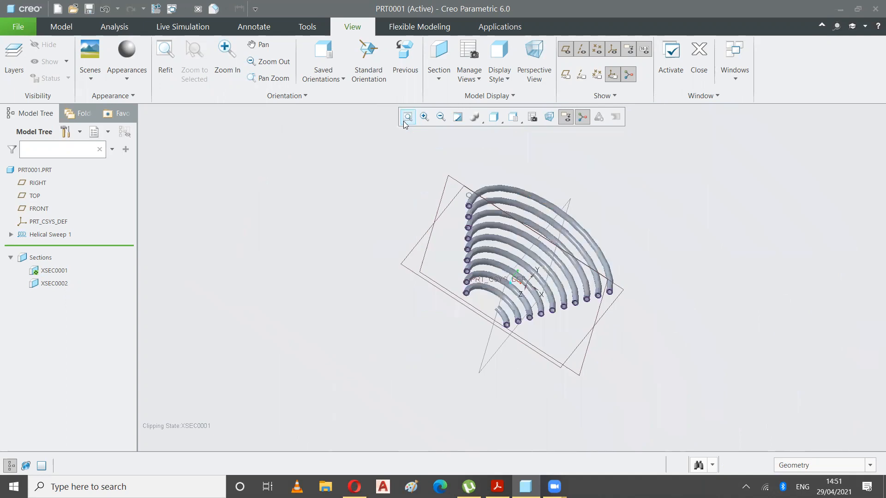
pyautogui.click(513, 116)
pyautogui.click(475, 132)
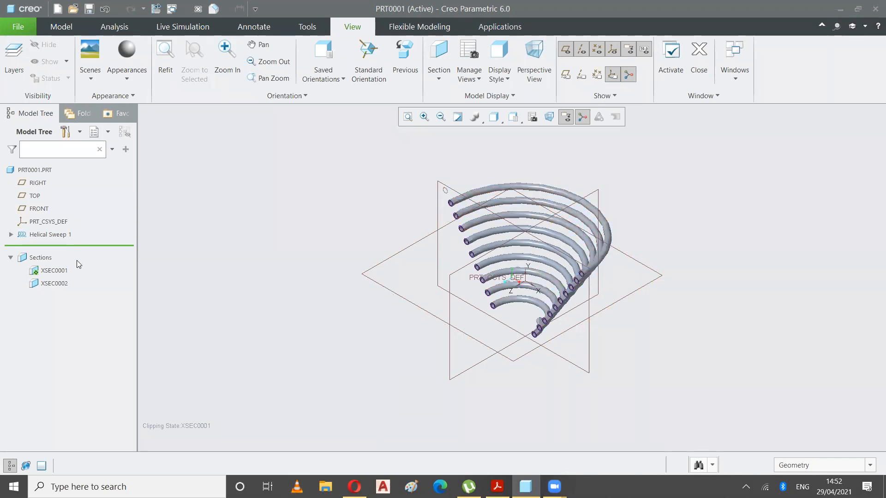
# Delete both planar cross-sections, XSEC0001 and XSEC0002, from the part.
pyautogui.rightClick(49, 274)
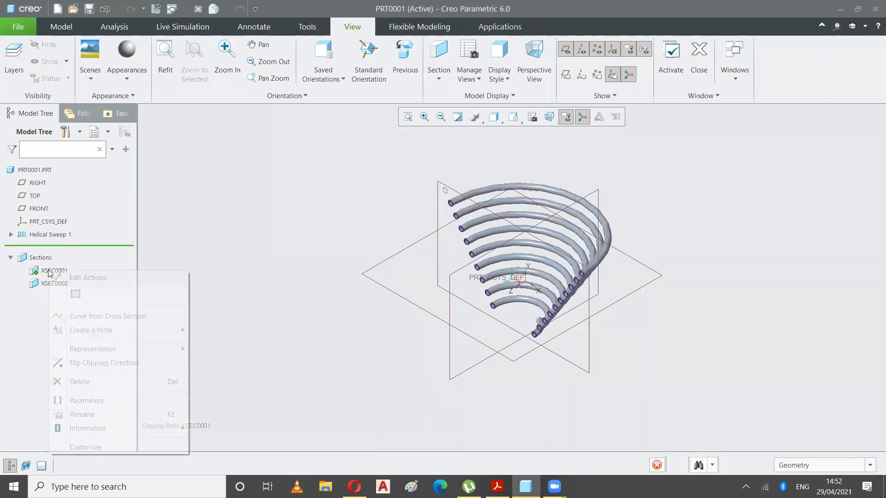
pyautogui.click(76, 381)
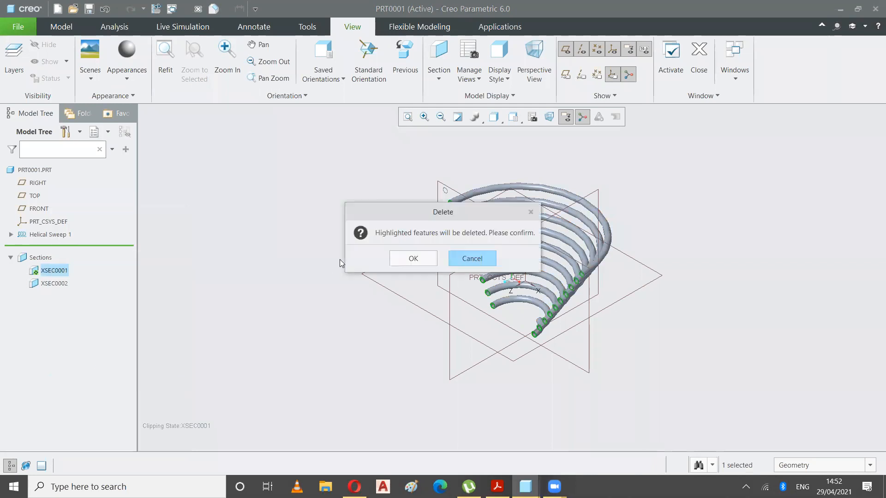
pyautogui.click(401, 257)
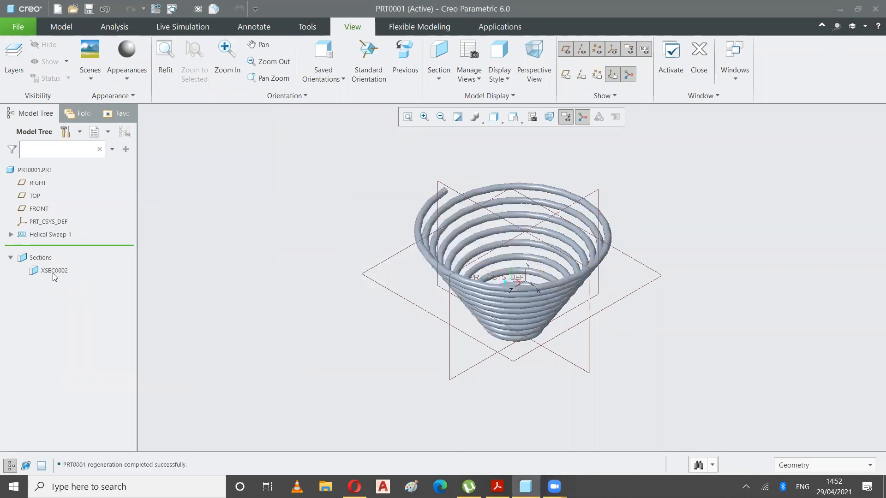
pyautogui.rightClick(54, 272)
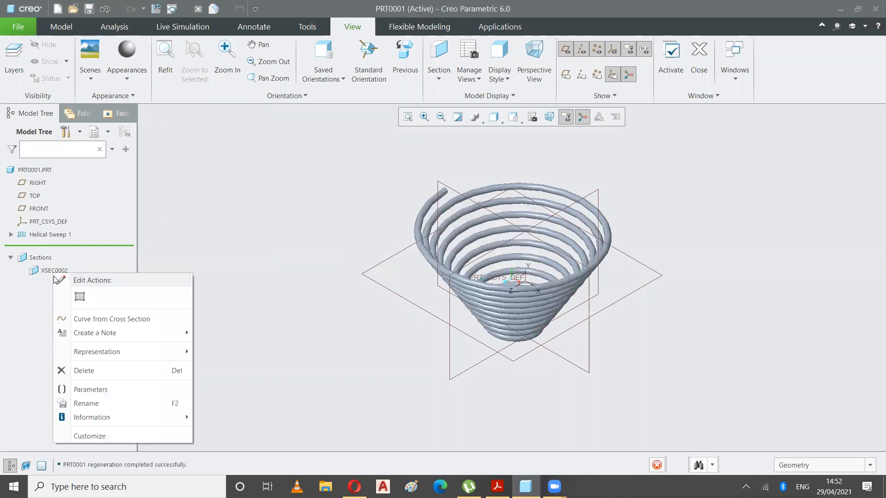
pyautogui.click(81, 372)
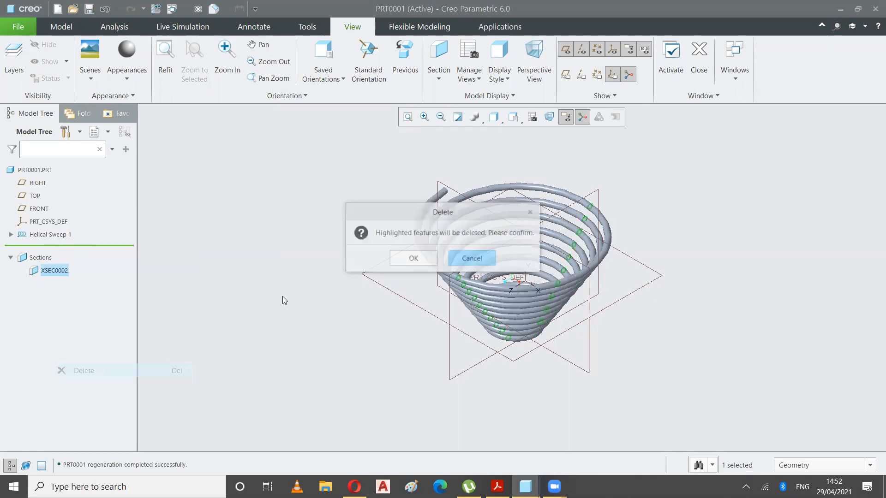
pyautogui.click(396, 258)
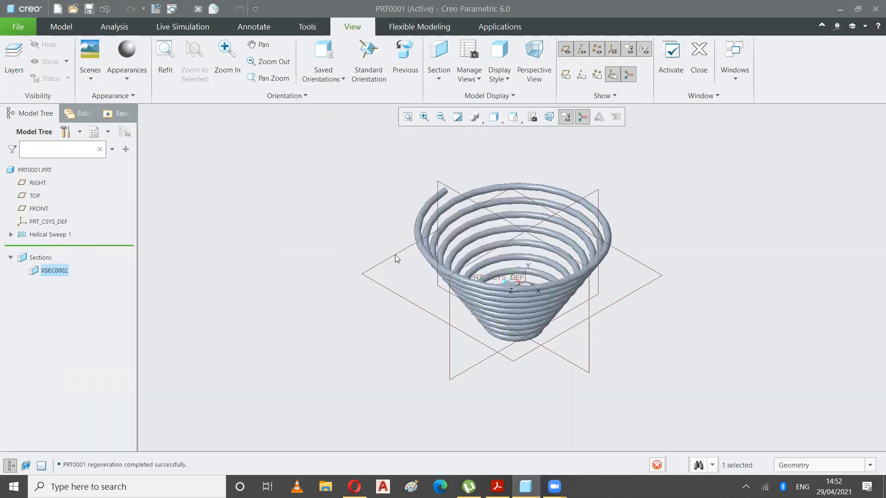
# Delete the Helical Sweep 1 feature so that only the default datums are left in the part.
pyautogui.rightClick(41, 235)
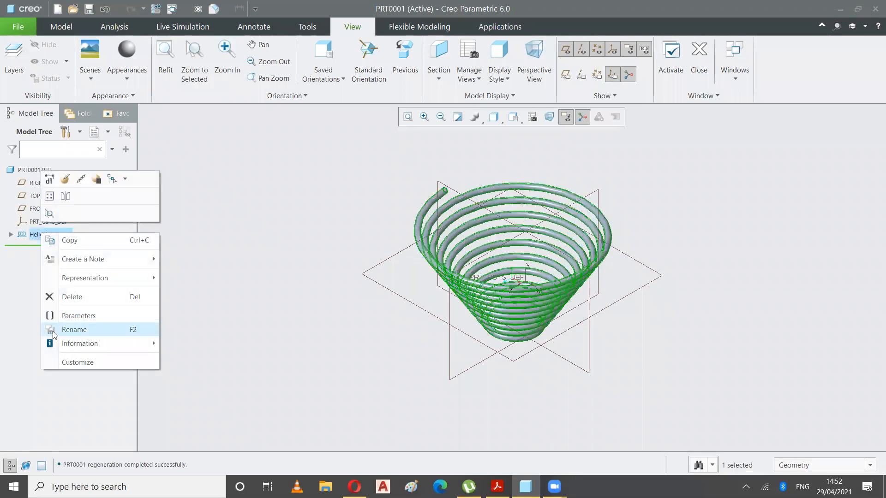
pyautogui.click(70, 297)
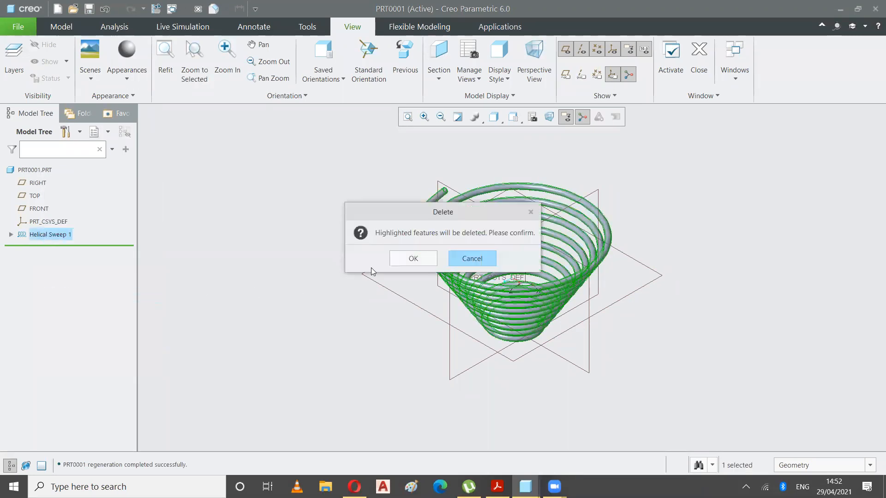
pyautogui.click(407, 257)
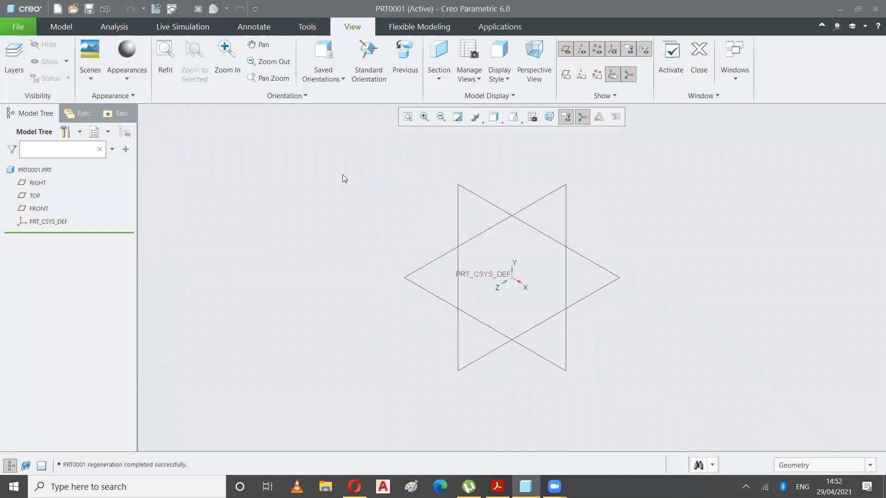
pyautogui.click(404, 121)
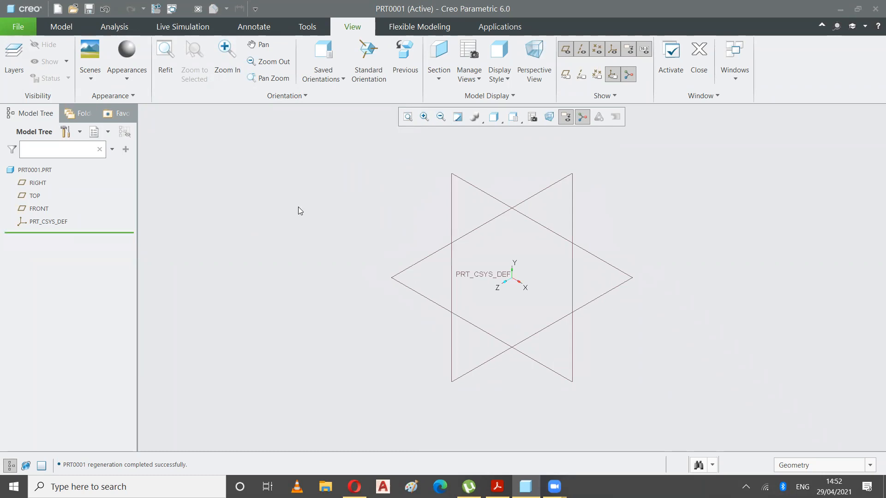
# Start a new sketch on the FRONT datum plane with the default orientation and align the view to the sketch plane.
pyautogui.click(61, 26)
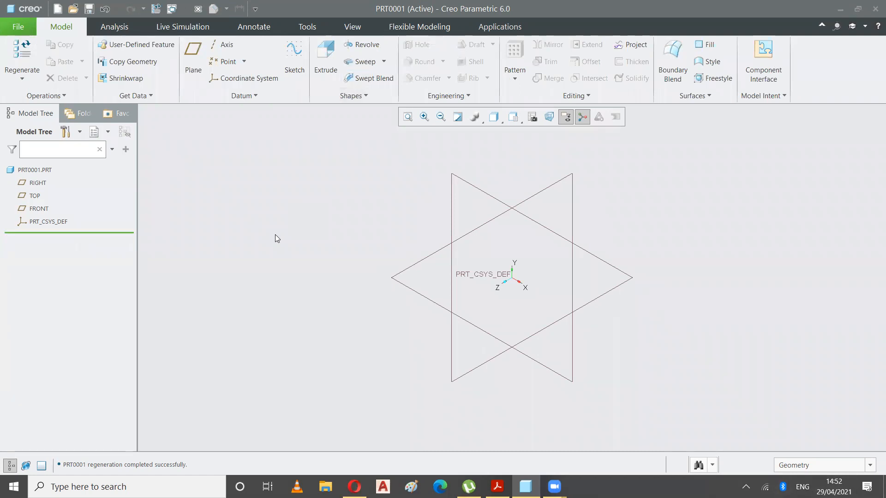
pyautogui.click(294, 59)
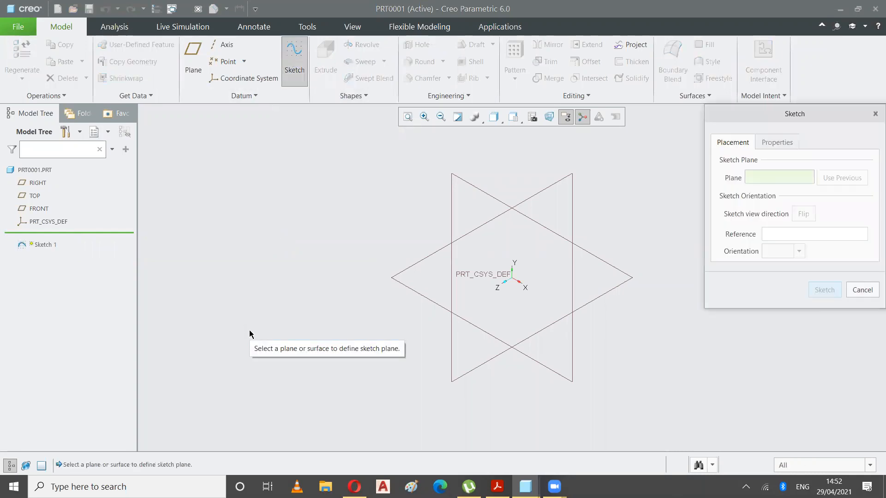
pyautogui.click(454, 176)
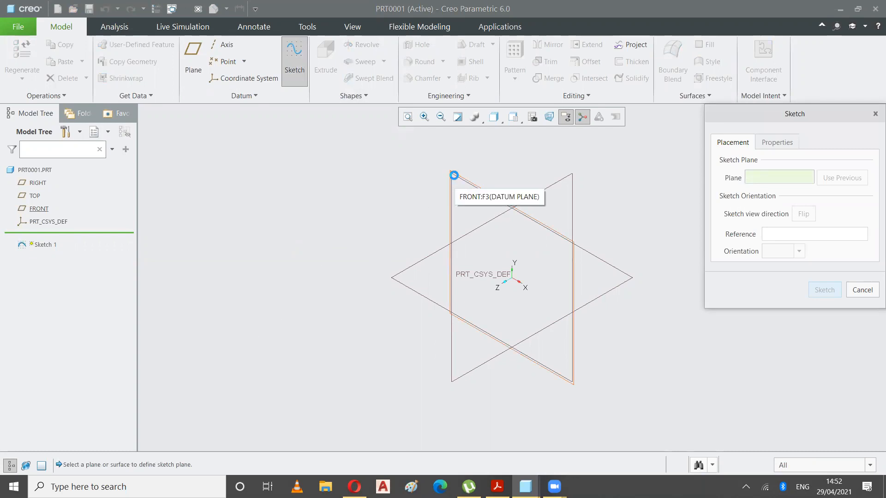
pyautogui.click(825, 289)
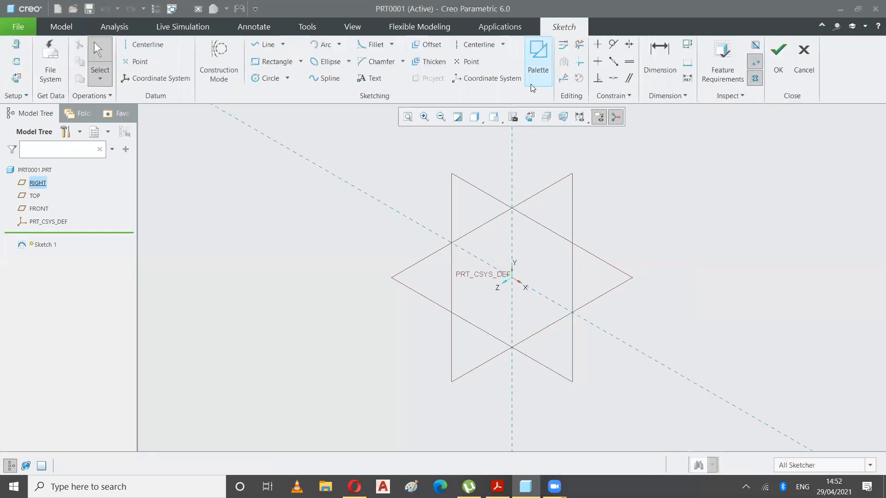
pyautogui.click(529, 118)
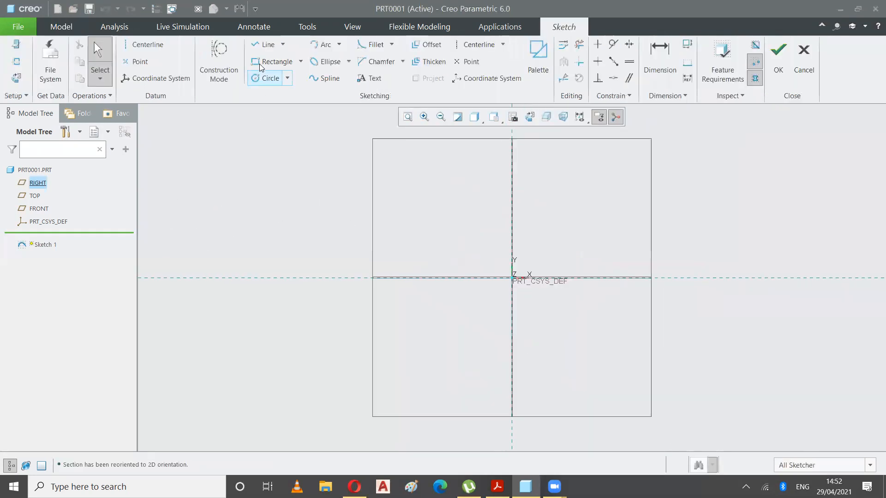
# Sketch an S-shaped six-point spline running downward to the left of the vertical reference, with its lower end curving toward the reference.
pyautogui.click(262, 45)
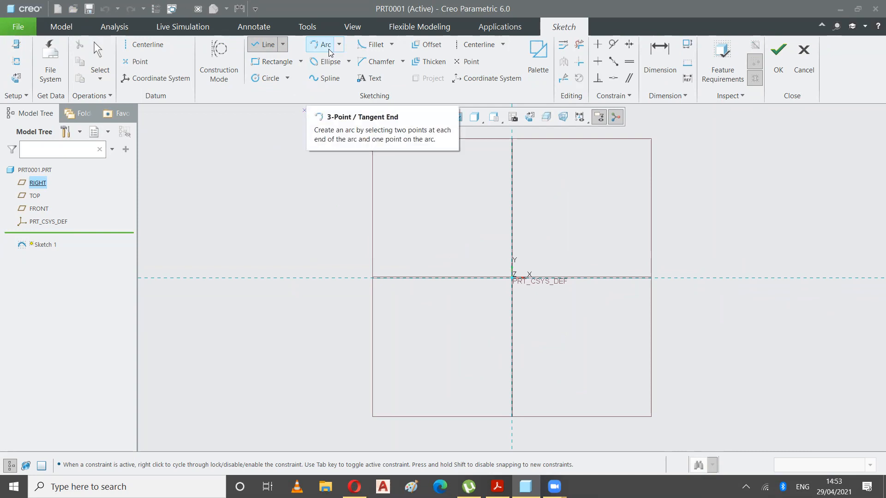
pyautogui.click(328, 78)
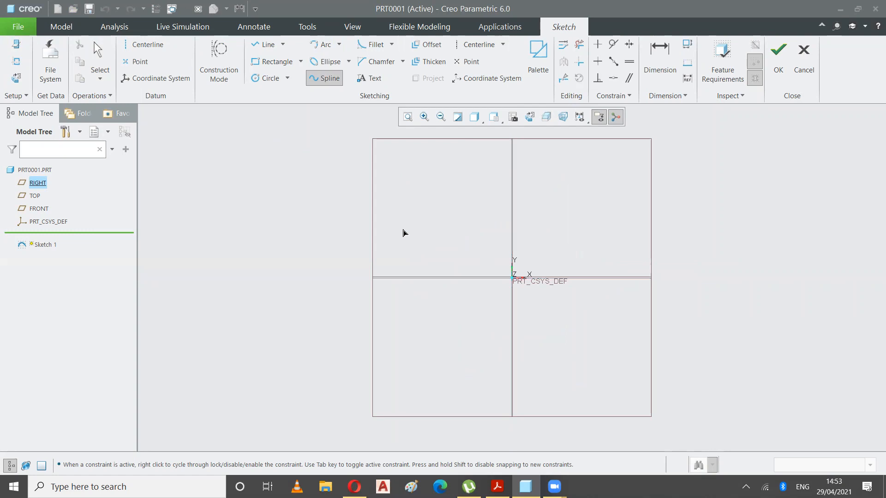
pyautogui.click(415, 257)
pyautogui.click(394, 391)
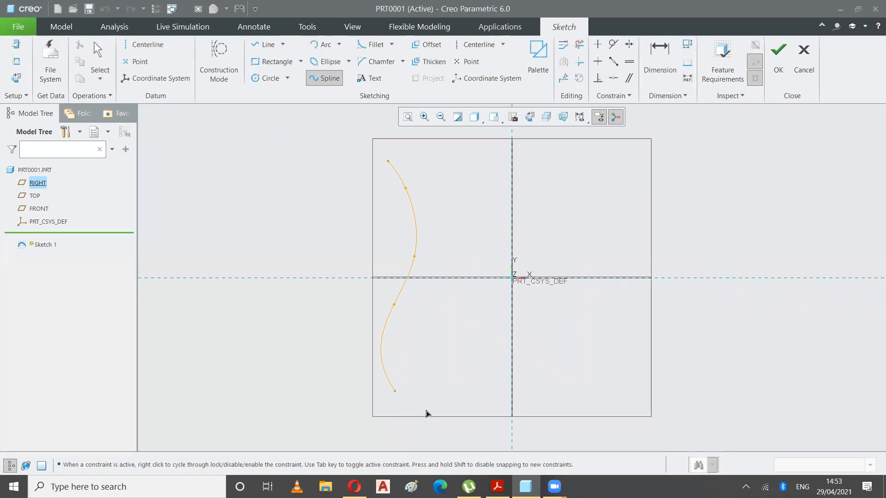
pyautogui.click(448, 422)
pyautogui.click(358, 264)
pyautogui.middleClick(358, 264)
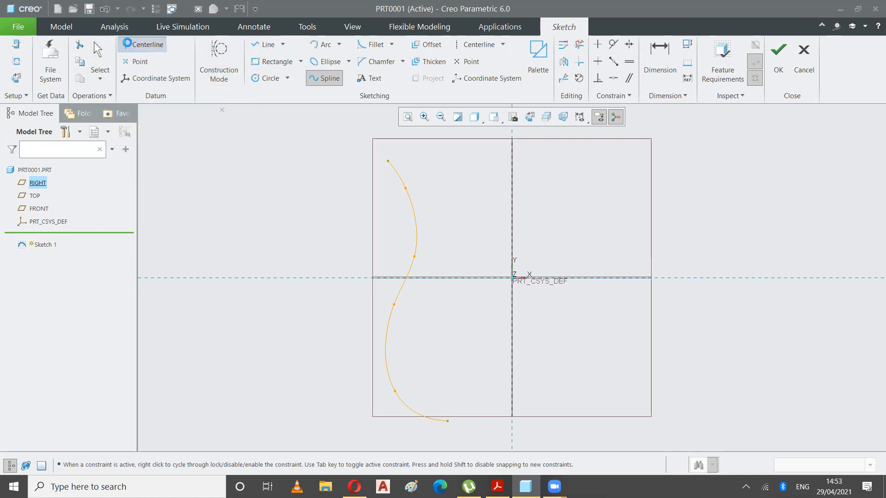
# Add a vertical datum centerline along the sketch's vertical reference and finish the sketch, closing the View Manager.
pyautogui.click(127, 44)
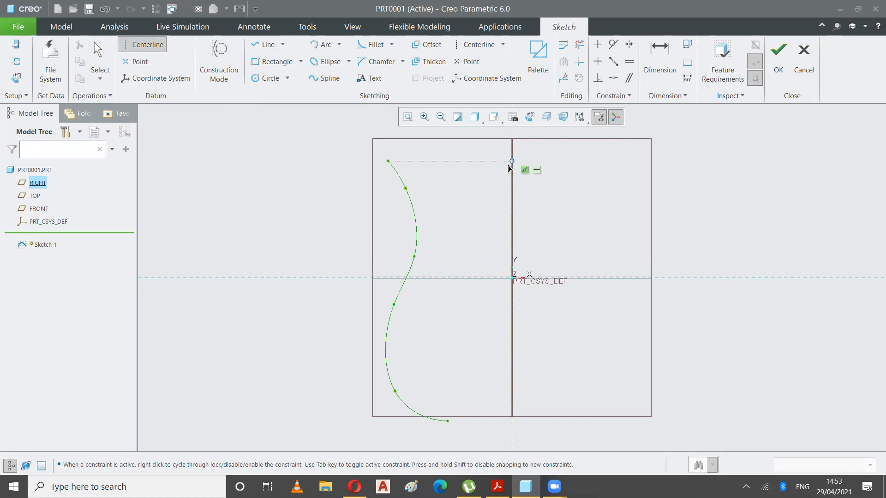
pyautogui.click(511, 162)
pyautogui.click(512, 337)
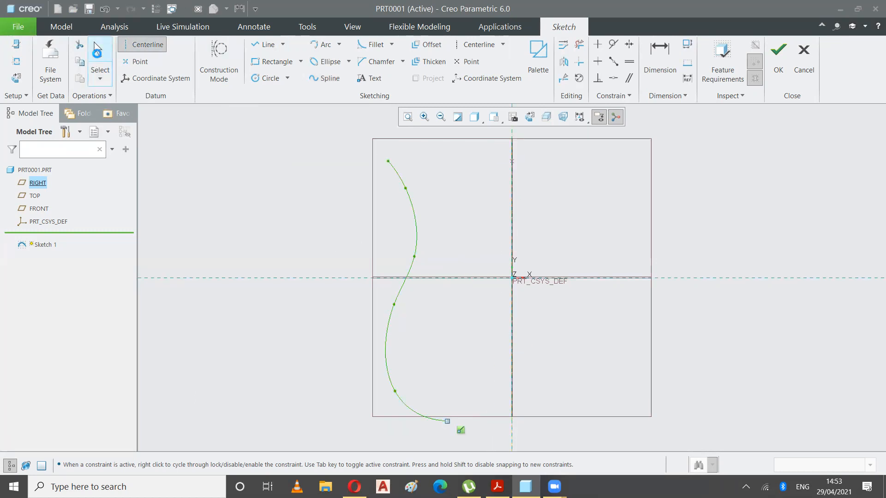
pyautogui.click(97, 50)
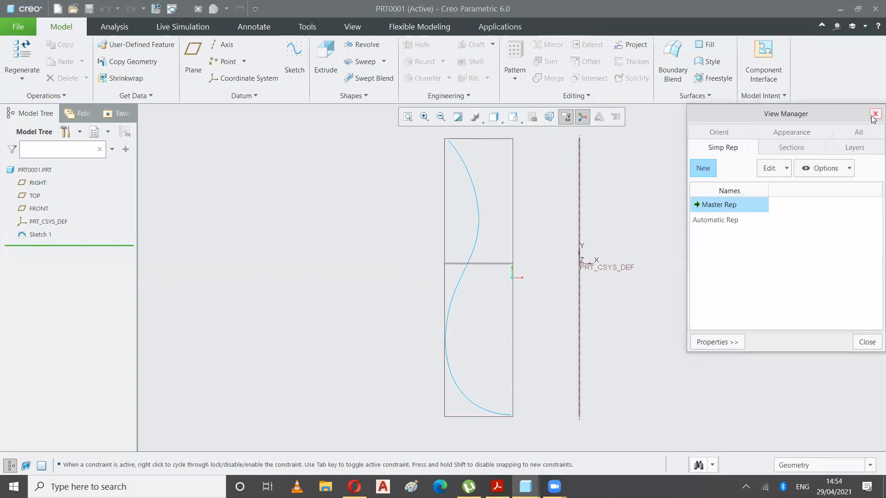
pyautogui.click(874, 114)
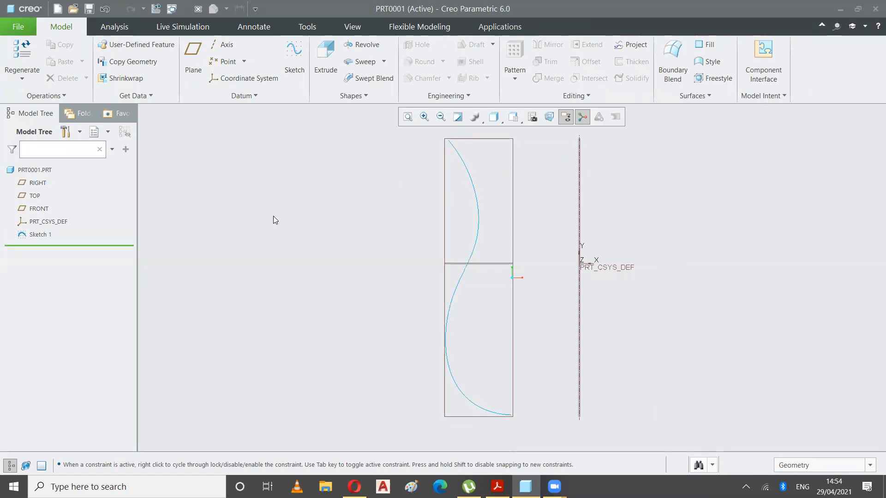
# Start a solid Helical Sweep in the standard orientation and assign Sketch 1 as the helix profile with its internal centerline as axis.
pyautogui.click(513, 116)
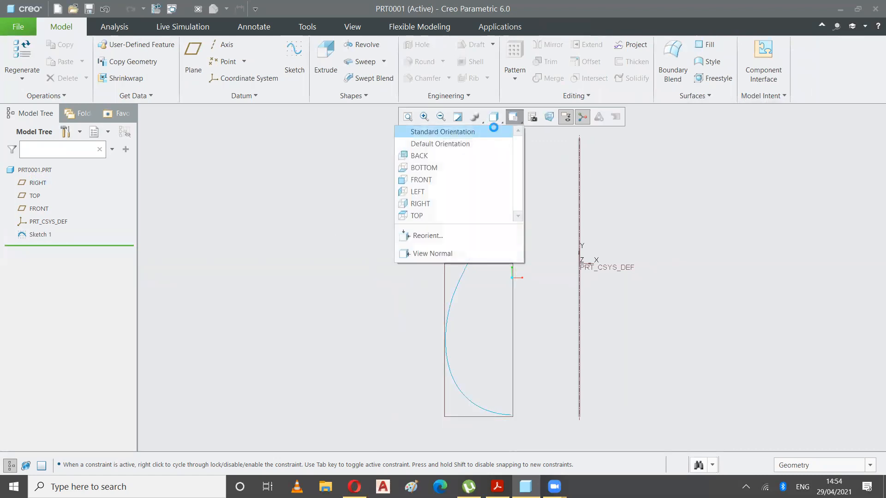
pyautogui.click(443, 131)
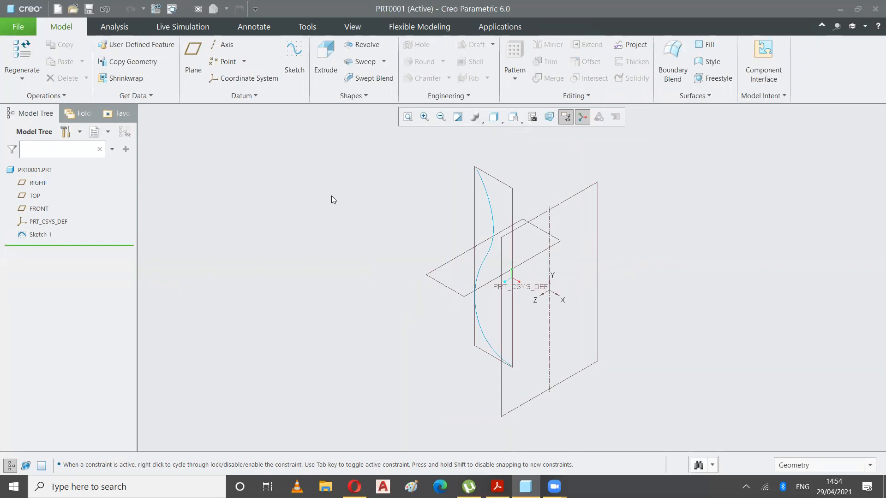
pyautogui.click(384, 62)
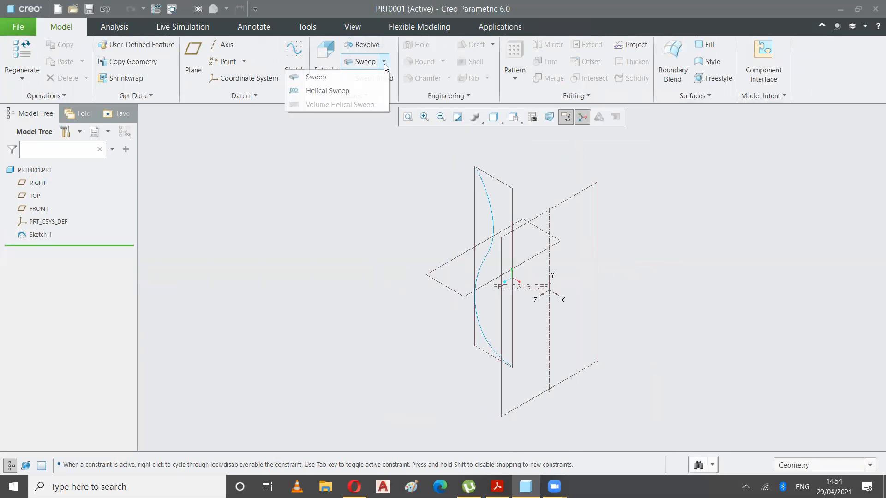
pyautogui.click(348, 91)
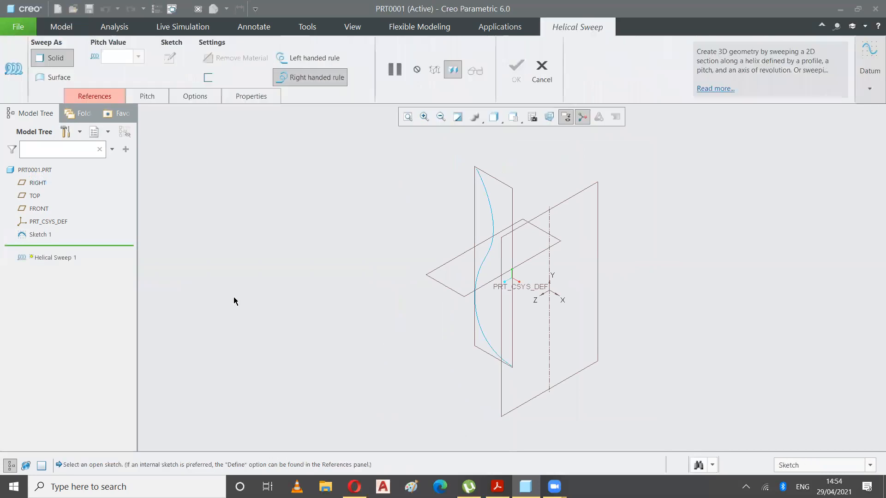
pyautogui.click(89, 96)
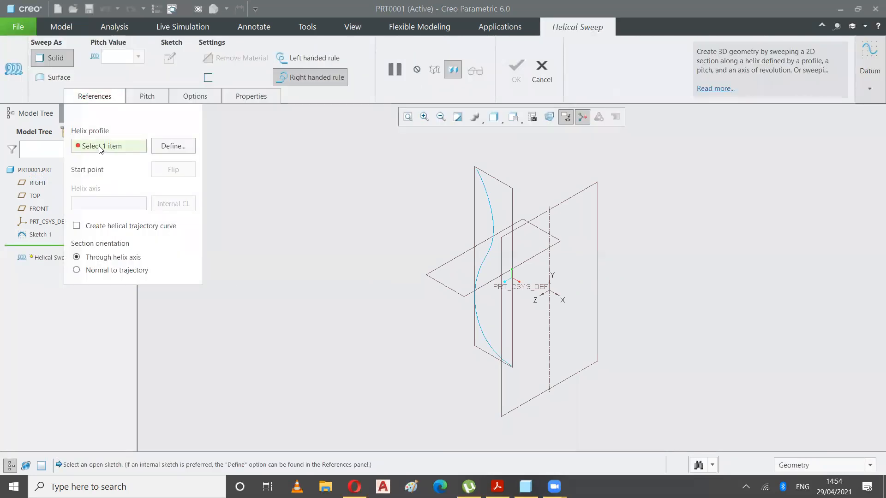
pyautogui.click(484, 194)
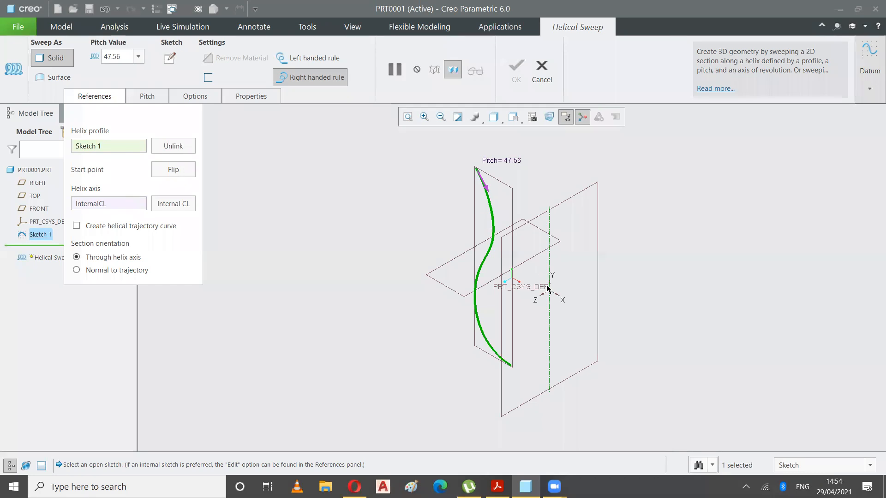
# Sketch a small circle centred on the start point of the spline as the sweep's cross-section and finish the section sketch.
pyautogui.click(168, 58)
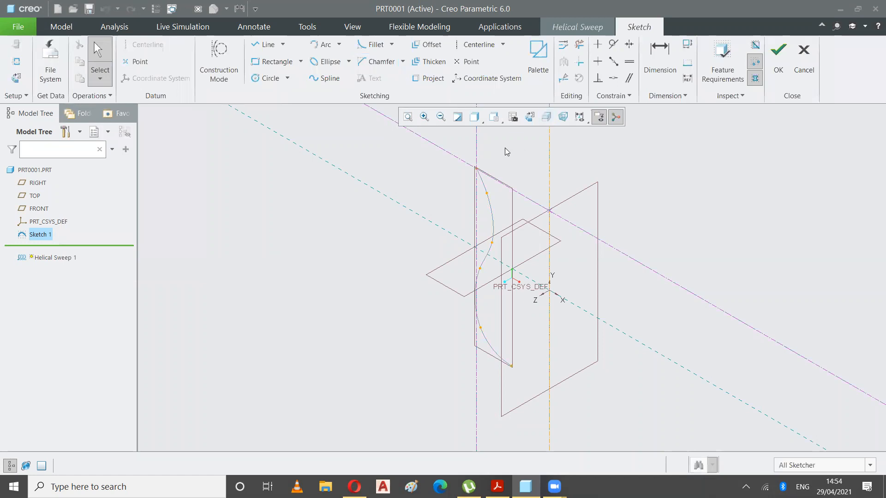
pyautogui.click(529, 118)
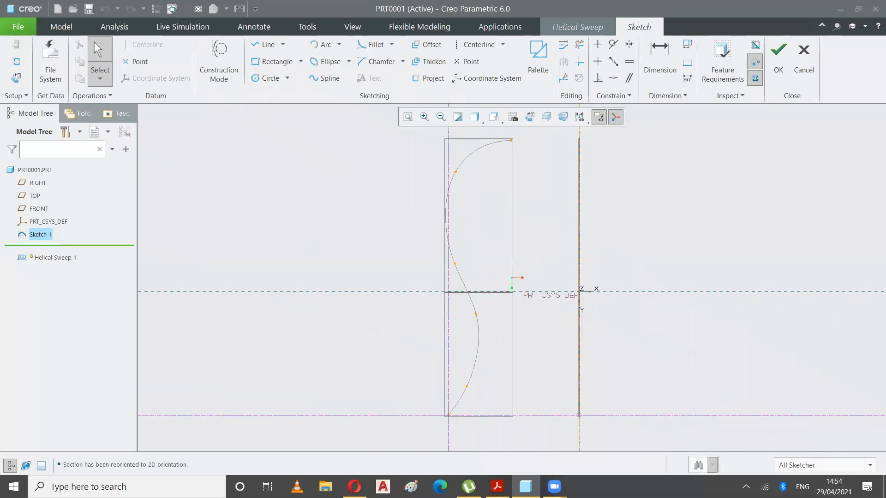
pyautogui.scroll(-2, 477, 423)
pyautogui.scroll(-3, 471, 436)
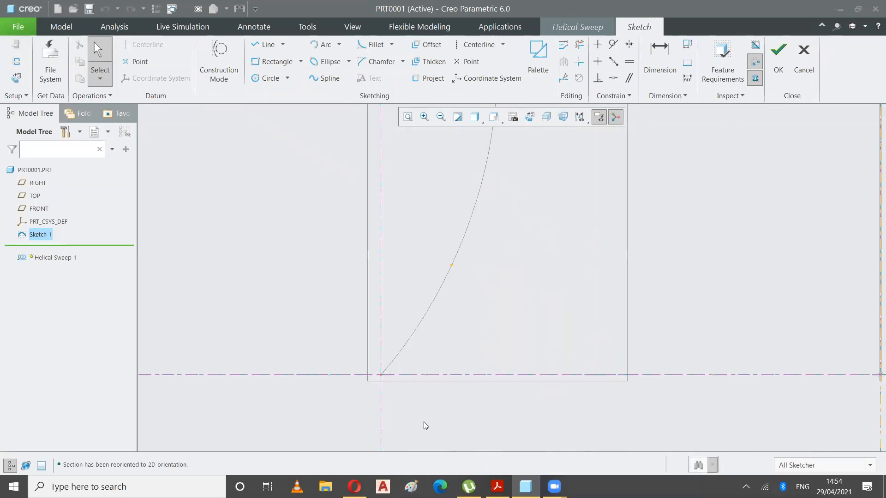
pyautogui.click(264, 78)
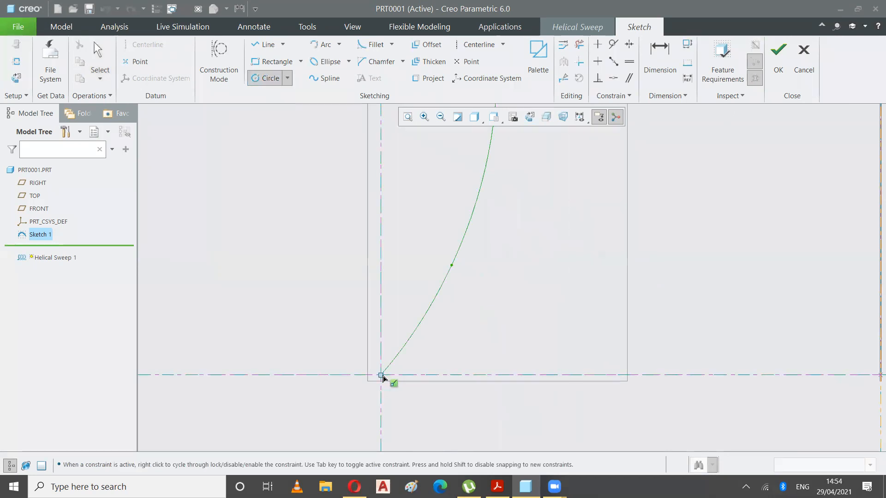
pyautogui.click(380, 374)
pyautogui.click(376, 368)
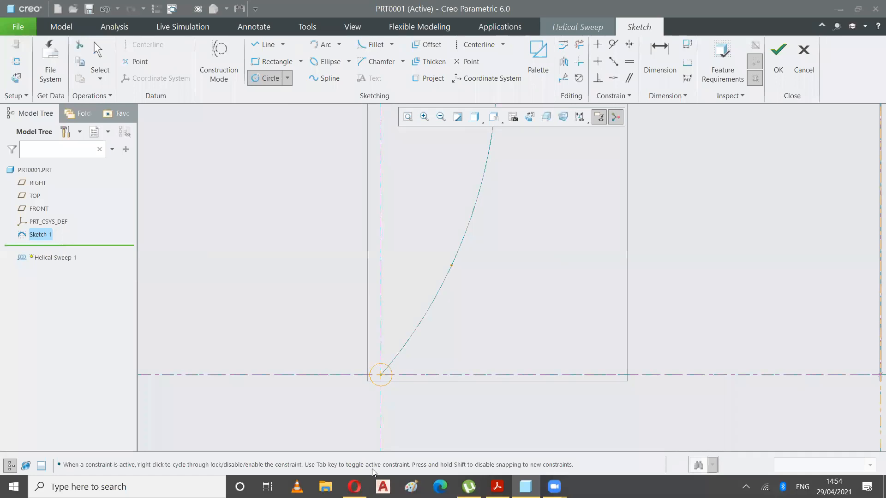
pyautogui.click(776, 66)
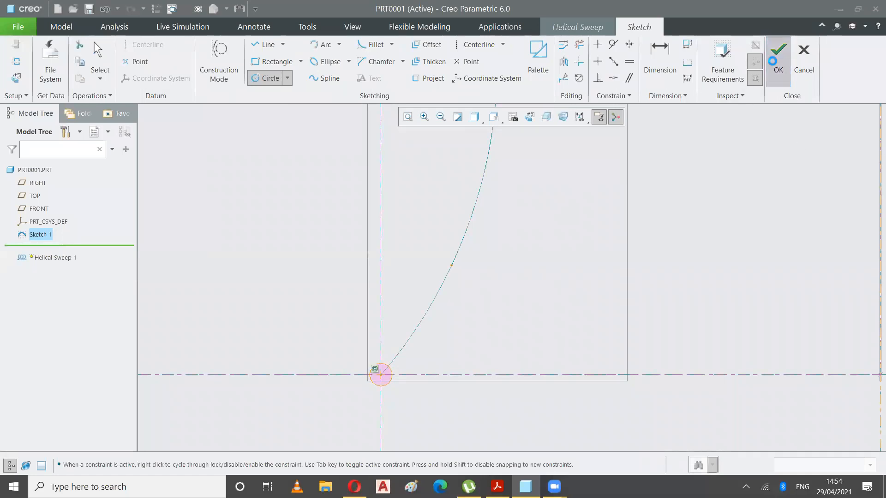
pyautogui.click(513, 117)
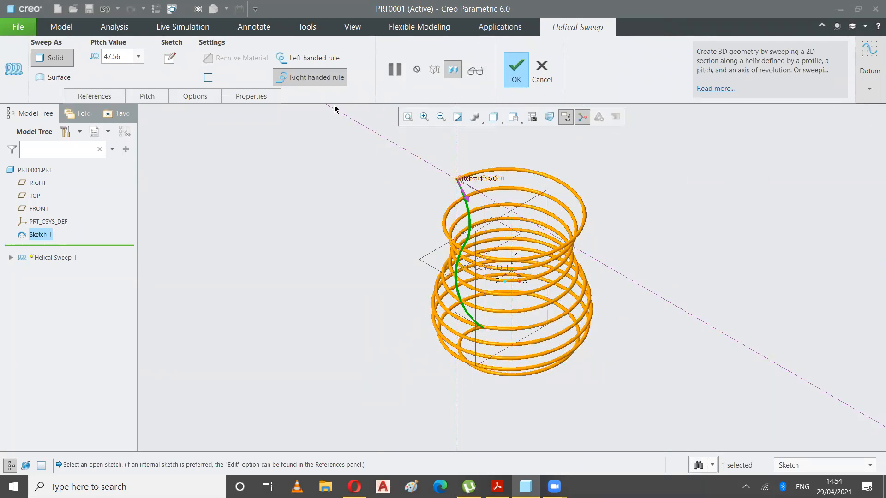
# Reopen the sweep section, enlarge the circle to several times its size, accept it and view the coil in the standard orientation.
pyautogui.doubleClick(125, 59)
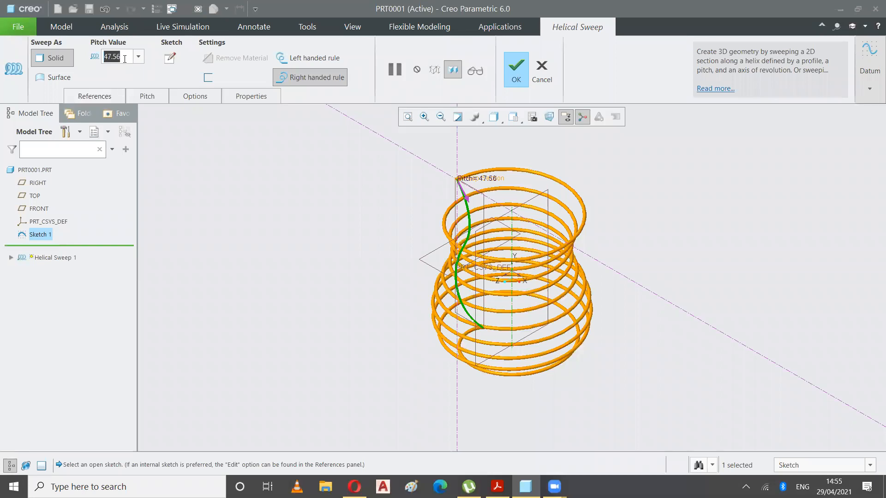
pyautogui.click(81, 96)
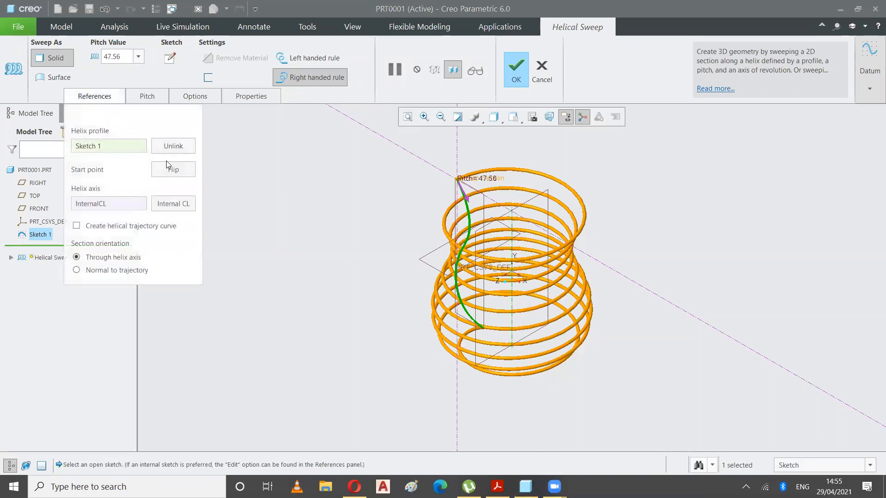
pyautogui.click(171, 58)
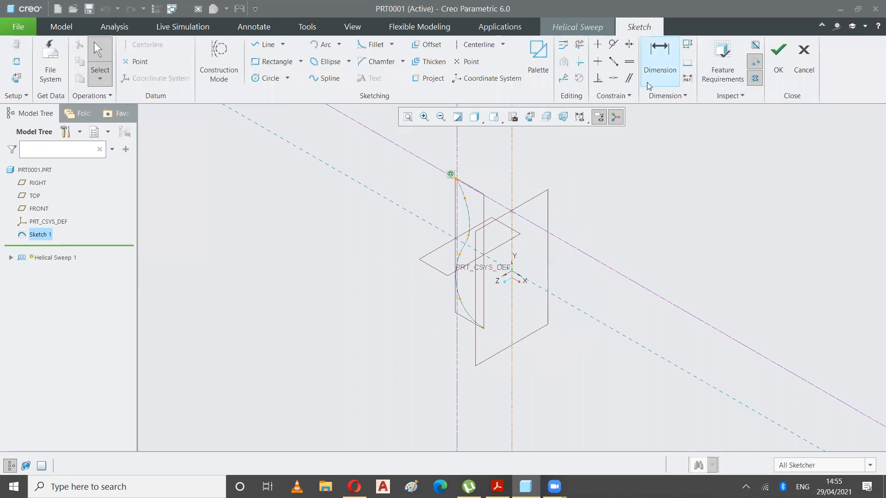
pyautogui.click(530, 118)
pyautogui.scroll(3, 463, 183)
pyautogui.moveTo(451, 187); pyautogui.dragTo(466, 219)
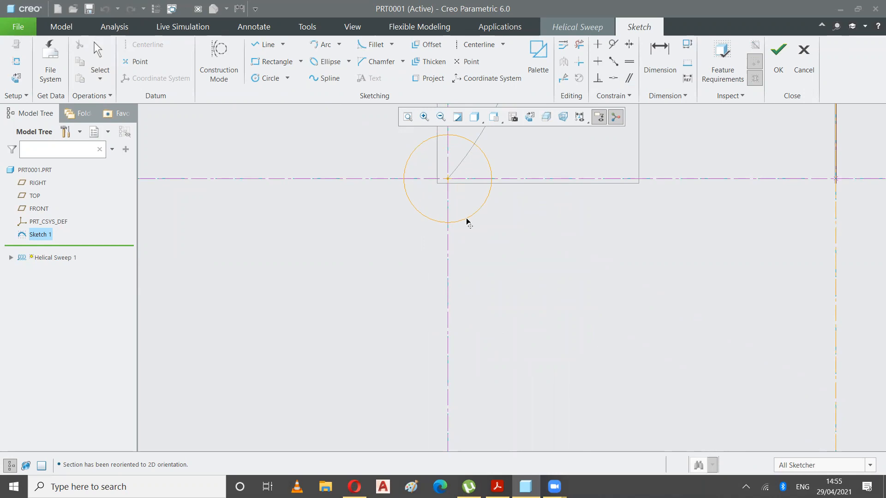
pyautogui.click(778, 55)
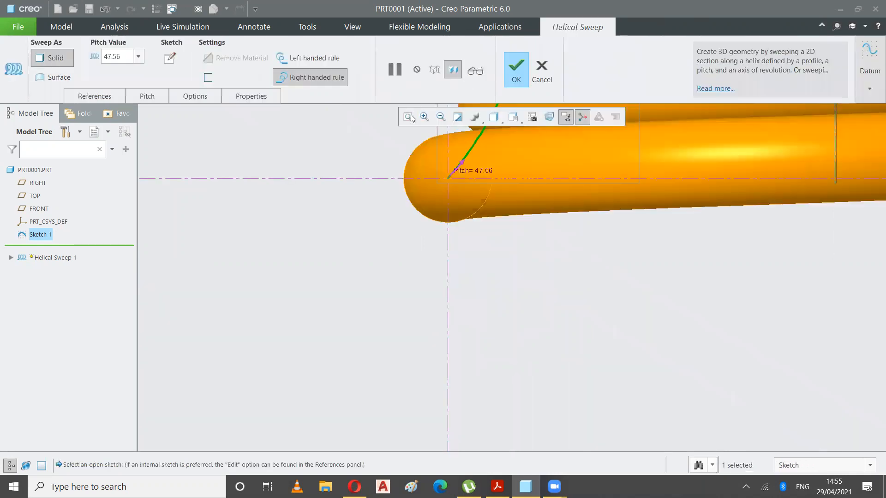
pyautogui.click(513, 118)
pyautogui.click(442, 132)
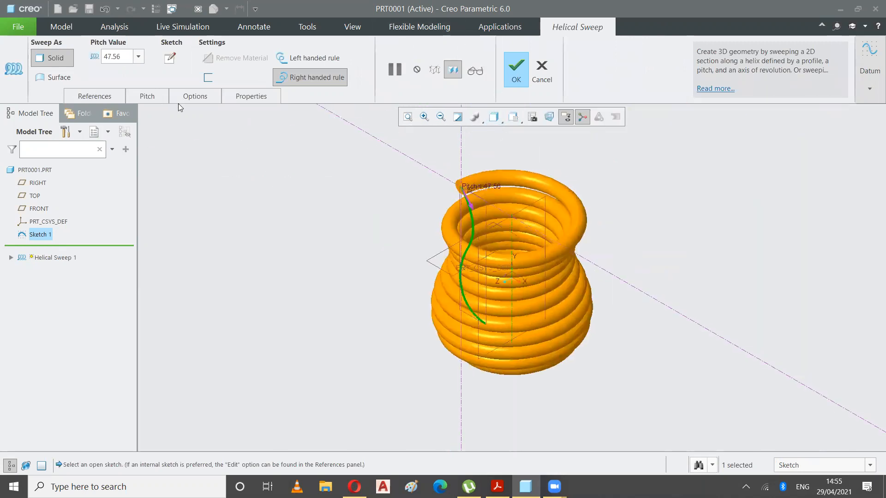
# Edit the sweep section again to shrink the circle so the coil turns are clearly separated, and accept the sketch.
pyautogui.click(170, 57)
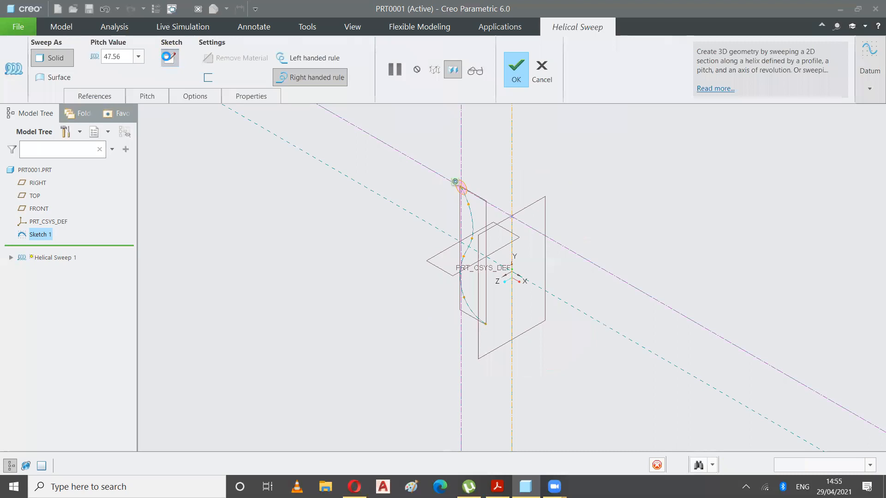
pyautogui.scroll(-6, 476, 189)
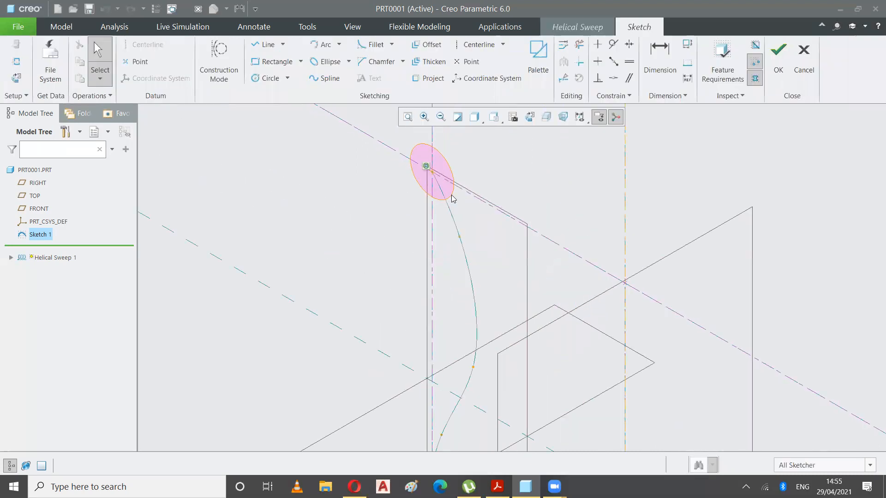
pyautogui.moveTo(451, 193); pyautogui.dragTo(439, 182)
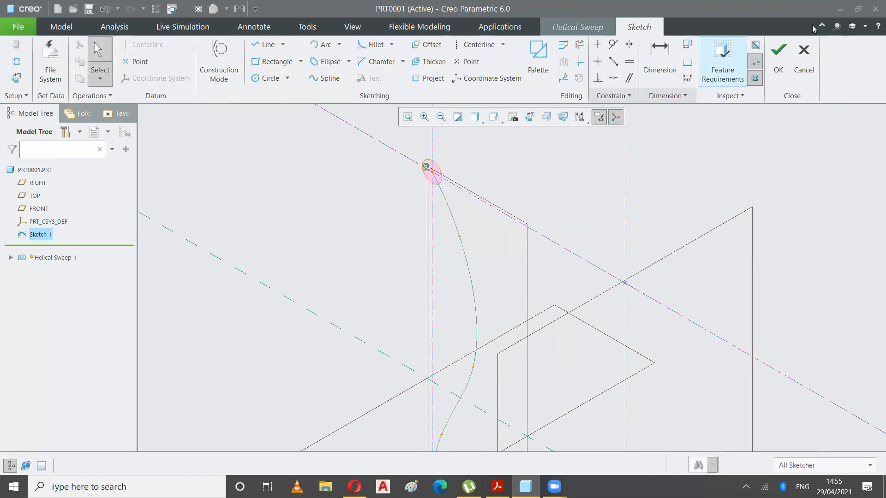
pyautogui.click(777, 55)
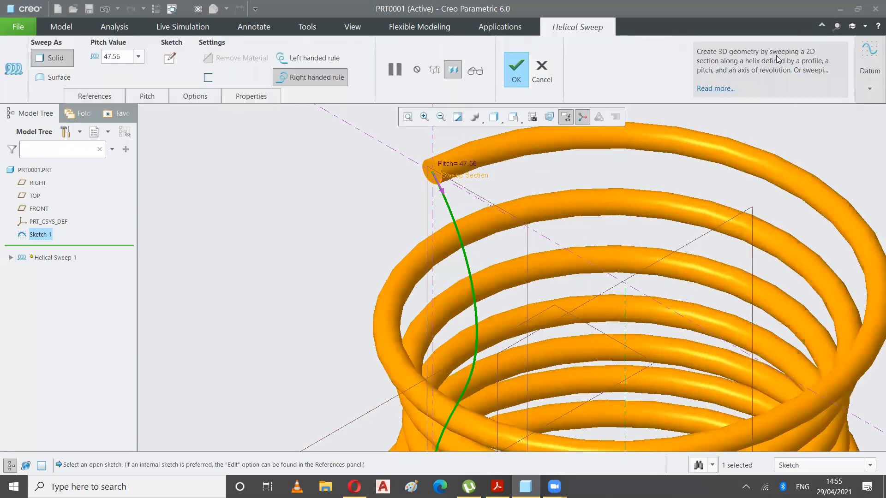
# View the coil preview from the FRONT orientation and complete the Helical Sweep feature.
pyautogui.click(513, 117)
pyautogui.click(451, 181)
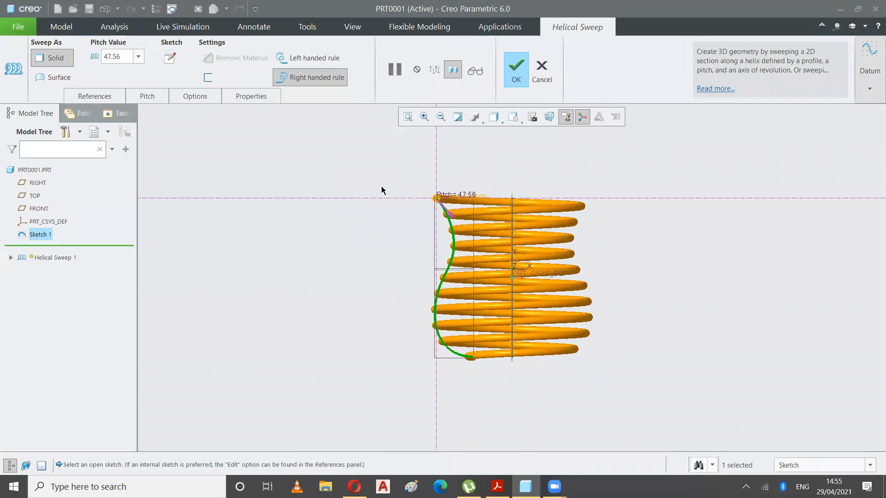
pyautogui.scroll(1, 382, 190)
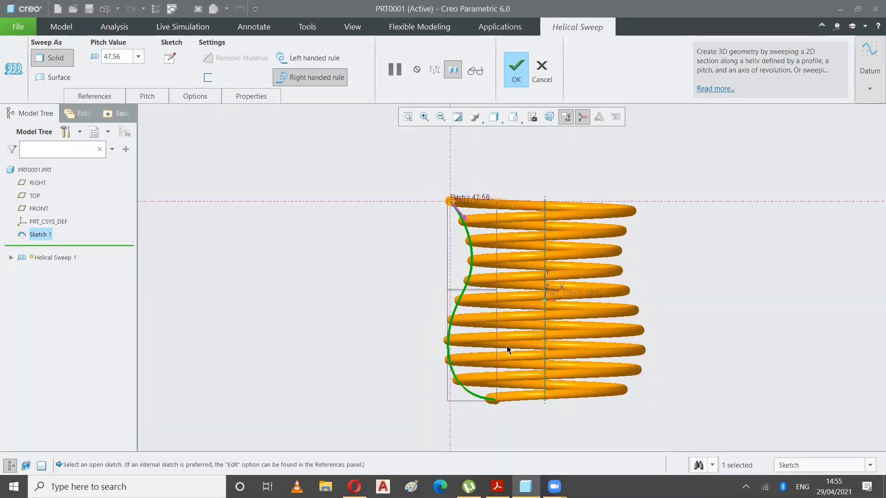
pyautogui.click(516, 72)
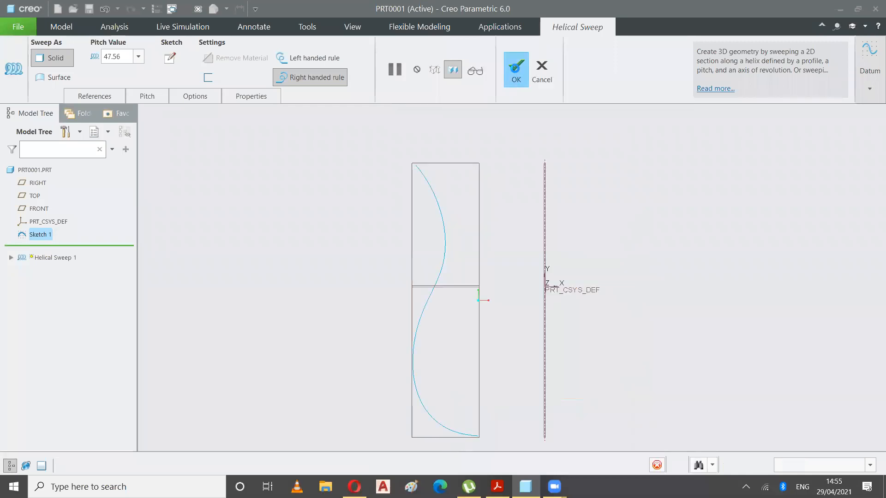
pyautogui.click(378, 229)
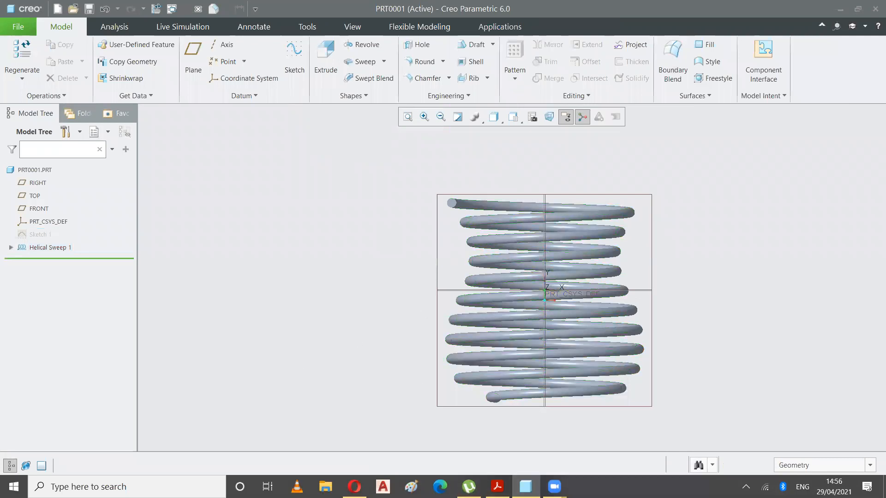
# Change the model's display style to No Hidden and show the finished coil in the standard orientation.
pyautogui.click(513, 118)
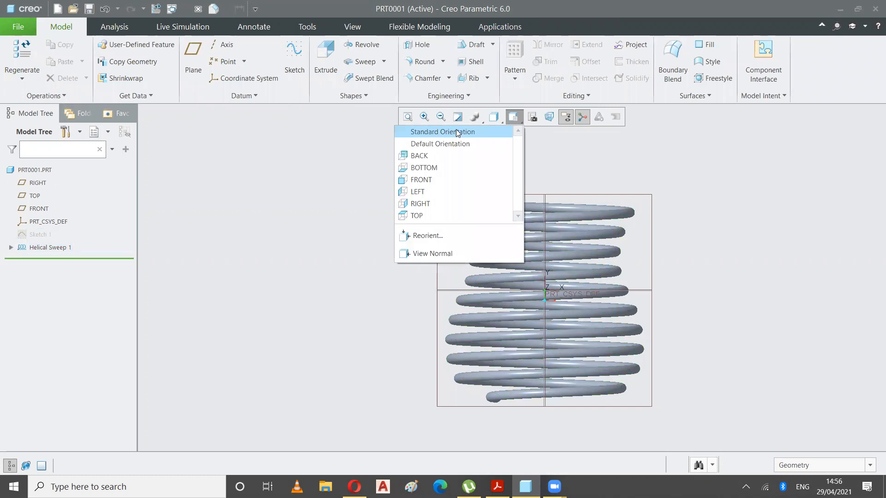
pyautogui.click(501, 121)
pyautogui.click(502, 121)
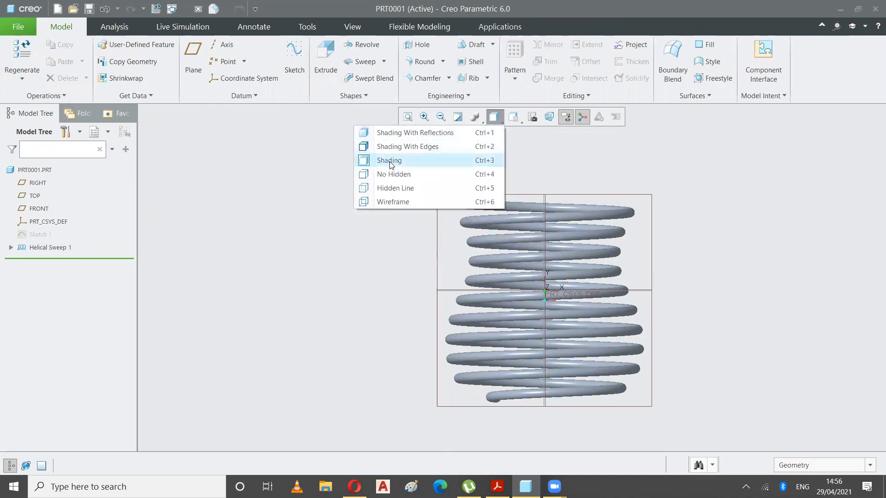
pyautogui.click(387, 175)
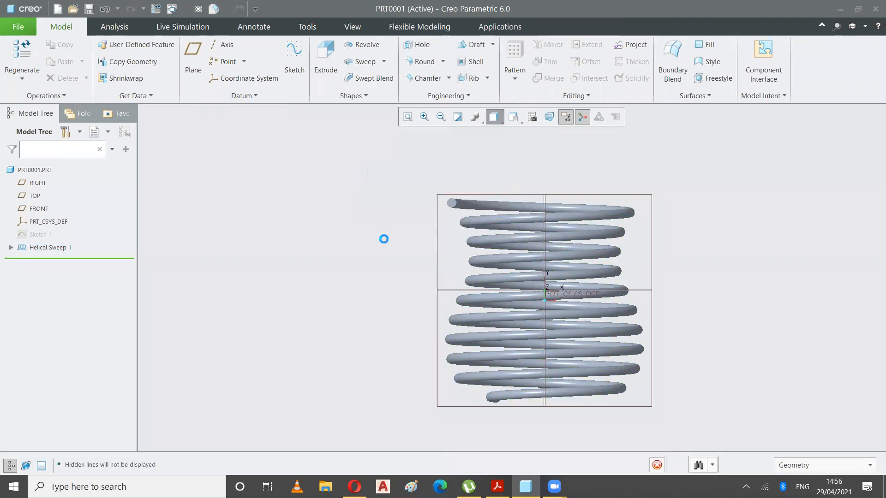
pyautogui.scroll(-2, 736, 373)
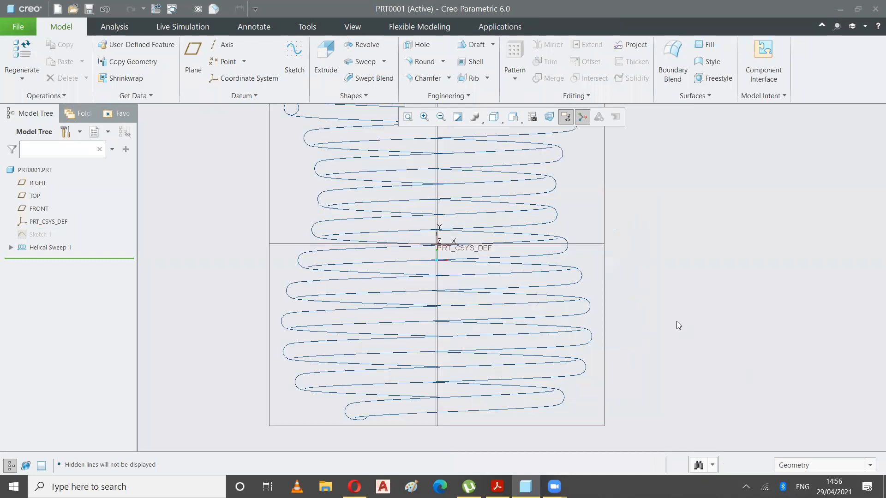
pyautogui.scroll(2, 678, 325)
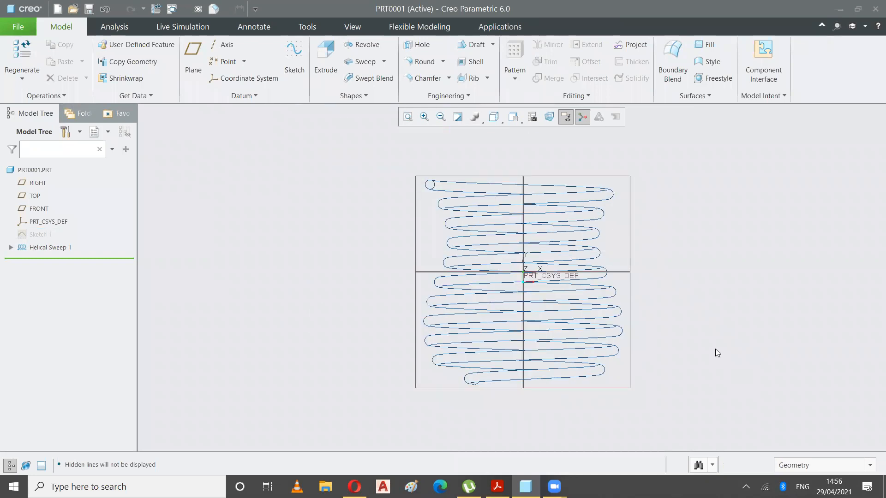
pyautogui.click(513, 118)
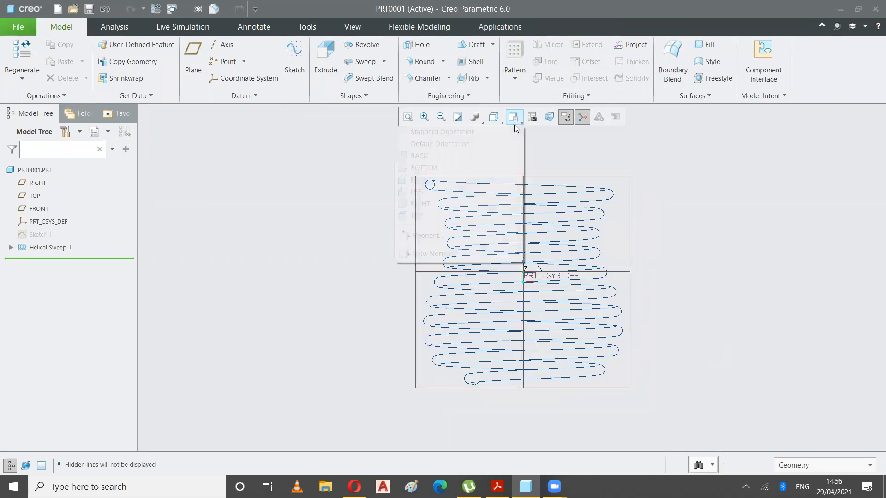
pyautogui.click(486, 132)
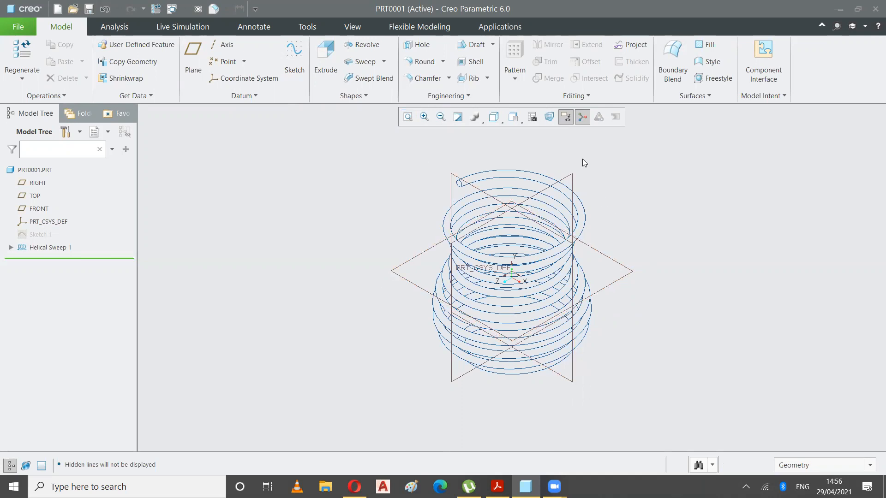
pyautogui.click(513, 117)
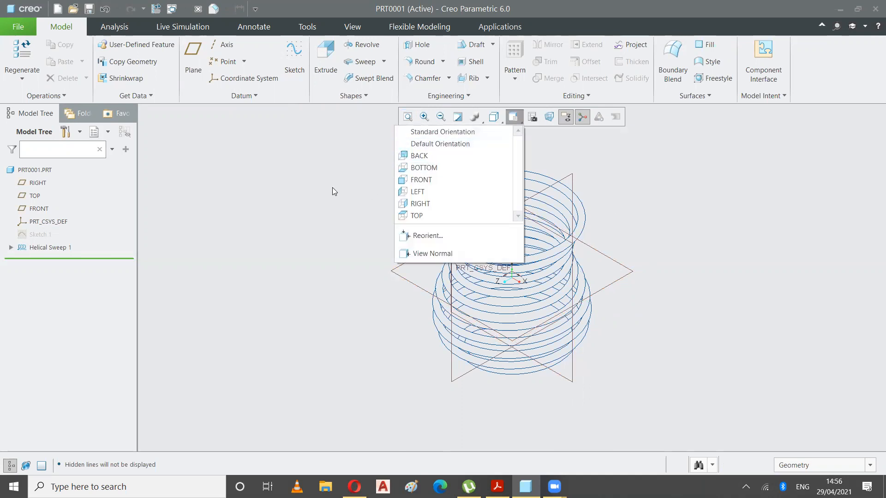
pyautogui.click(321, 166)
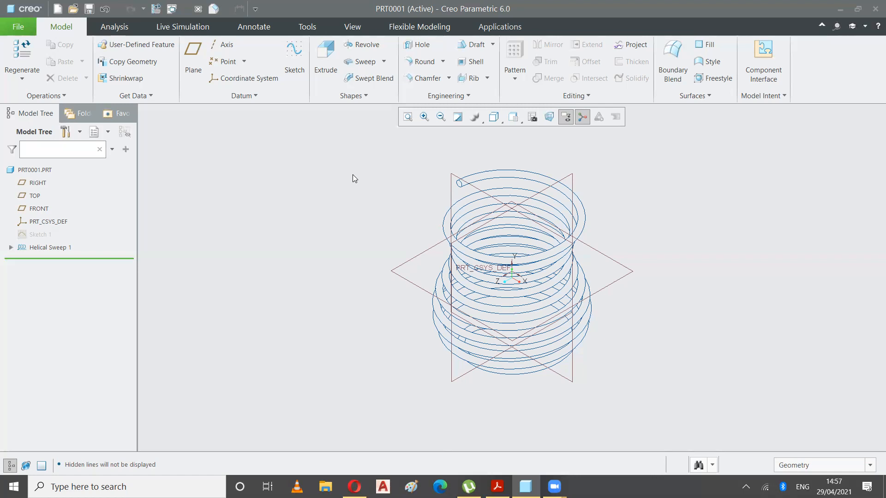
# Delete Sketch 1 together with the Helical Sweep that depends on it.
pyautogui.rightClick(42, 236)
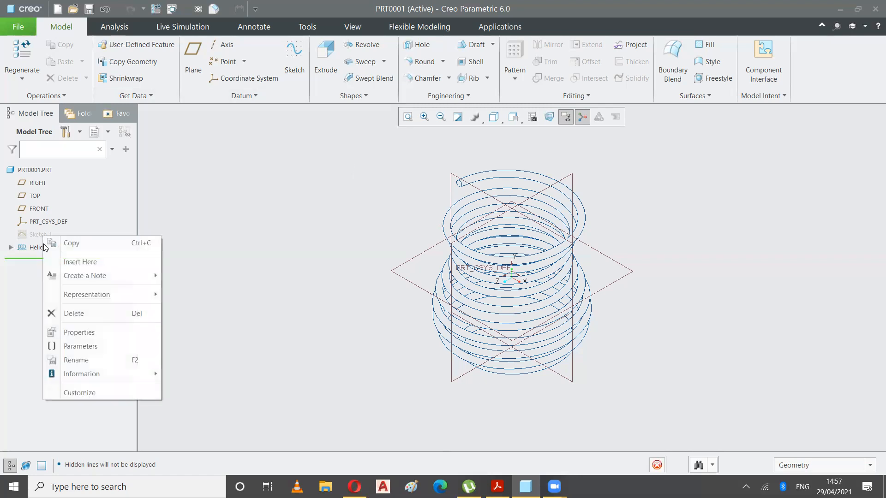
pyautogui.click(65, 315)
pyautogui.click(388, 258)
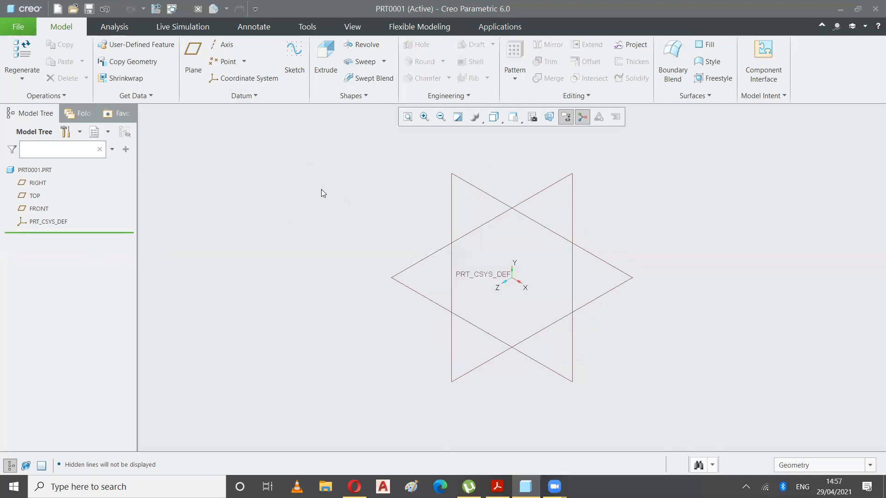
# Start a new sketch on the FRONT datum plane with the RIGHT plane as the right-facing orientation reference.
pyautogui.click(291, 68)
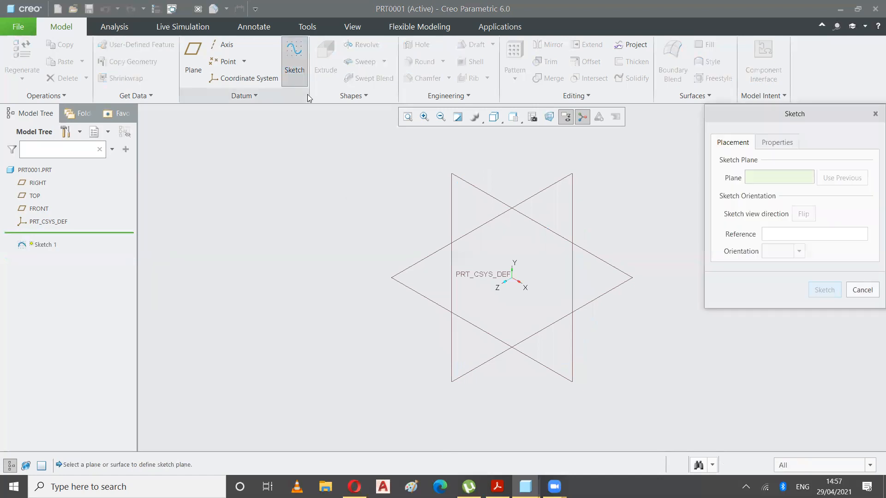
pyautogui.click(508, 203)
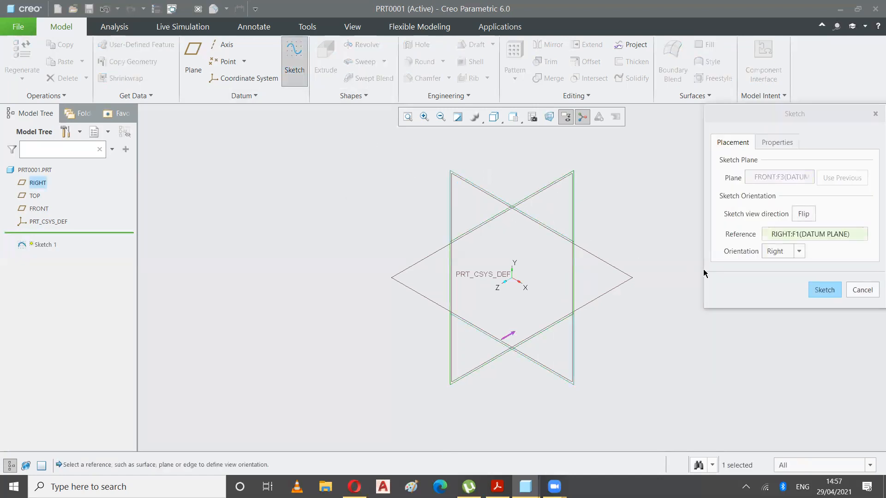
pyautogui.click(820, 290)
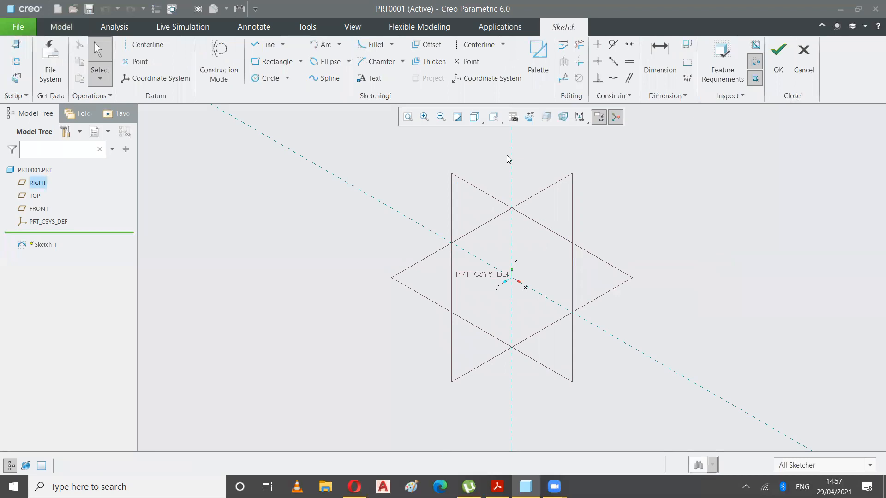
# Sketch a long vertical line on the negative X side of the RIGHT plane, crossing the horizontal reference, and finish the sketch.
pyautogui.click(529, 118)
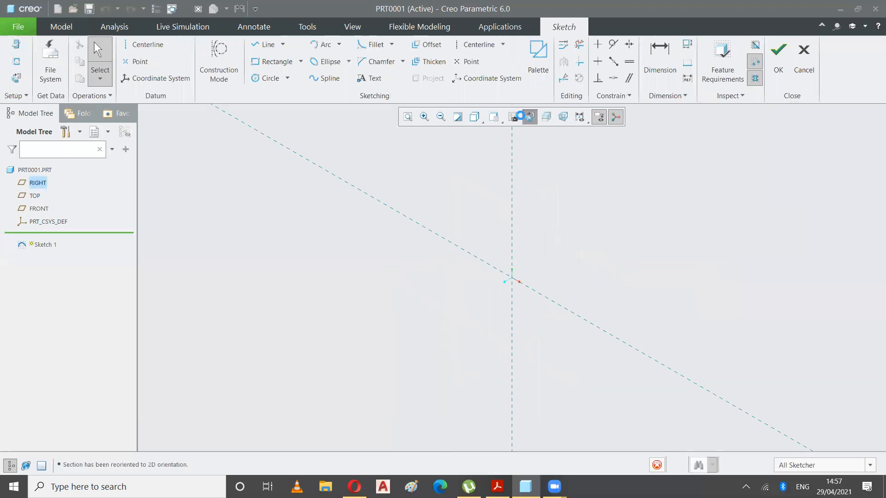
pyautogui.click(254, 47)
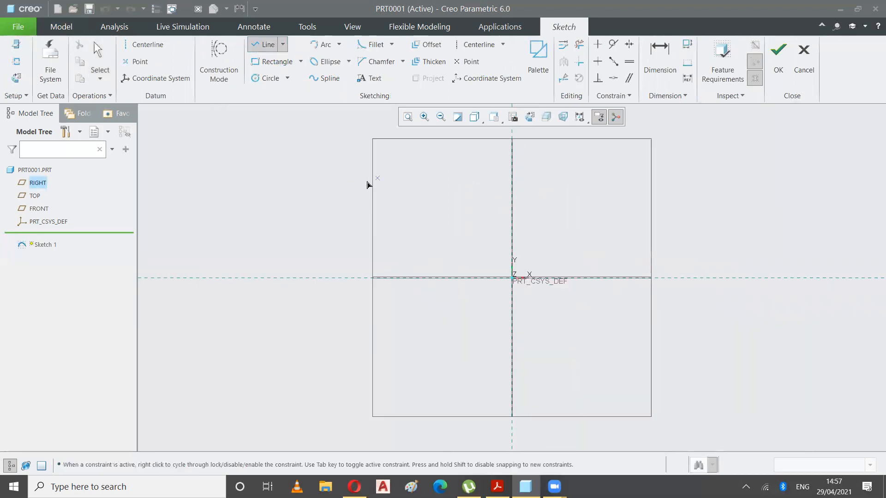
pyautogui.click(400, 181)
pyautogui.click(401, 395)
pyautogui.click(96, 48)
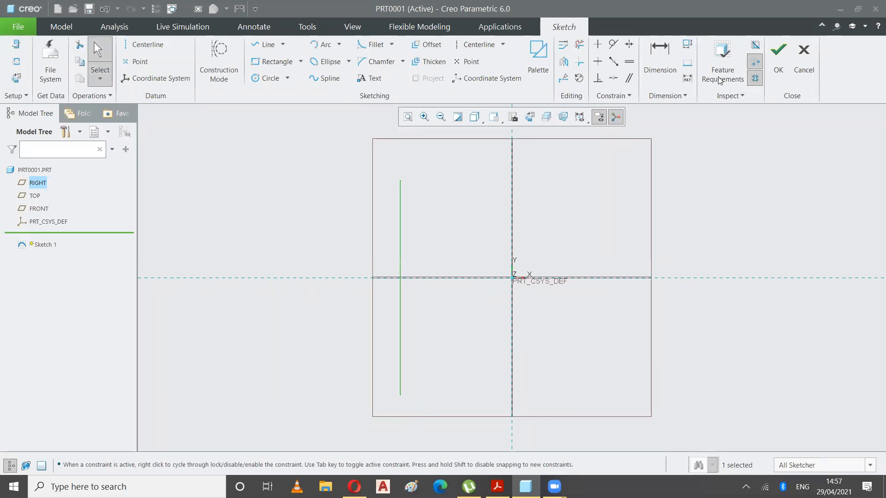
pyautogui.click(770, 62)
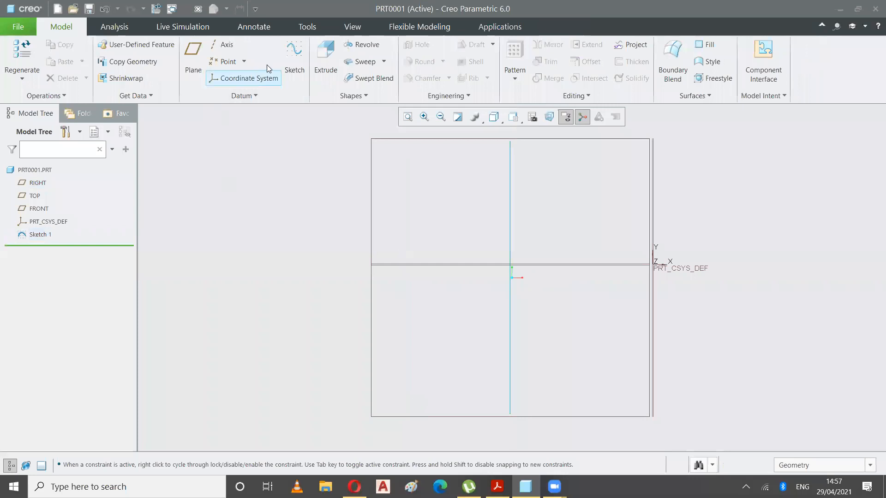
# Start a second sketch on the FRONT datum plane with the RIGHT plane as the right-facing reference, oriented to 2D.
pyautogui.click(301, 59)
pyautogui.click(383, 139)
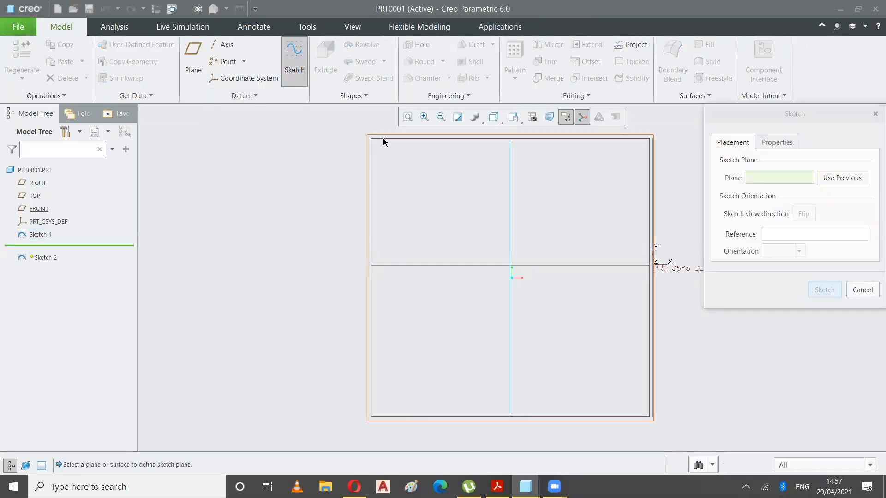
pyautogui.click(824, 289)
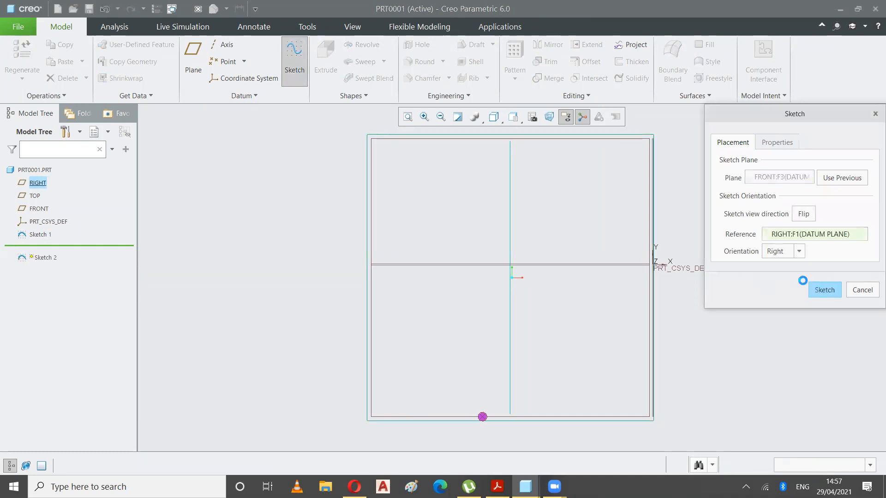
pyautogui.click(530, 117)
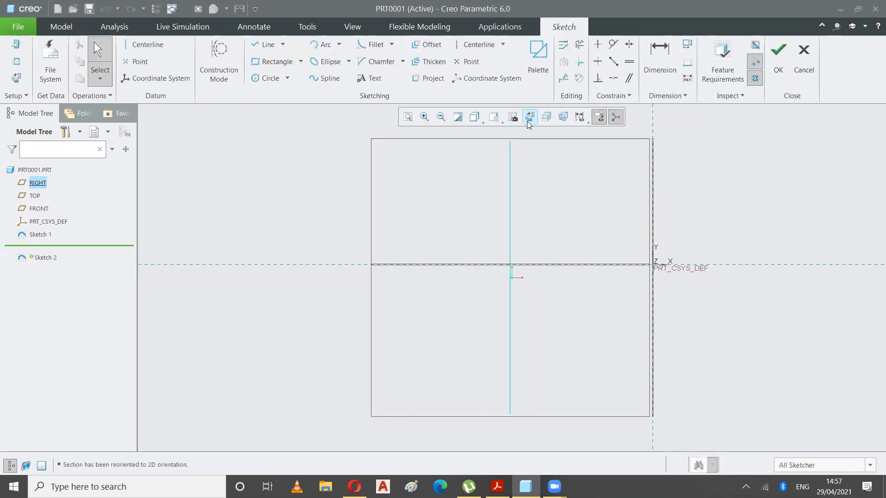
# Sketch a shorter vertical line between the first line and the RIGHT plane, crossing the horizontal reference, and finish the sketch.
pyautogui.click(265, 46)
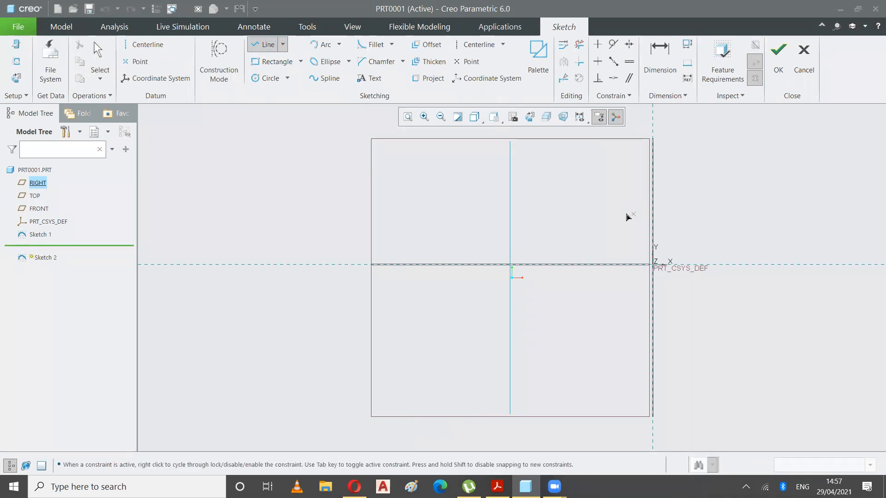
pyautogui.click(625, 213)
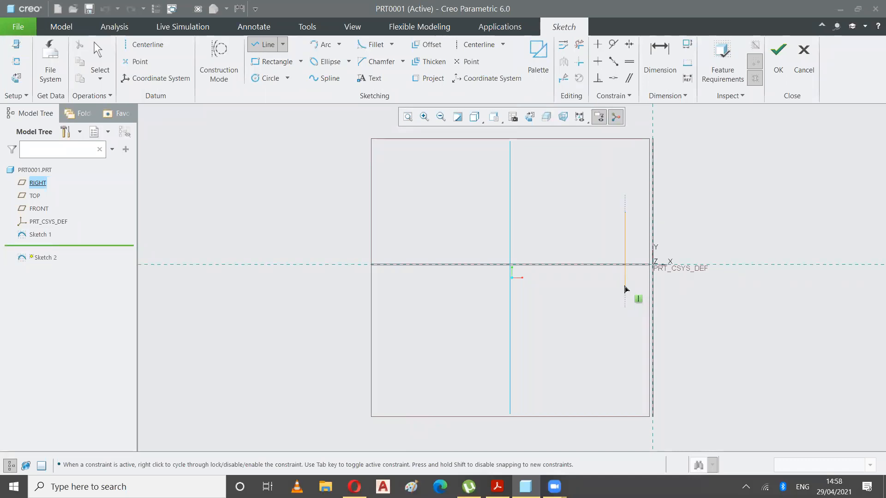
pyautogui.click(625, 287)
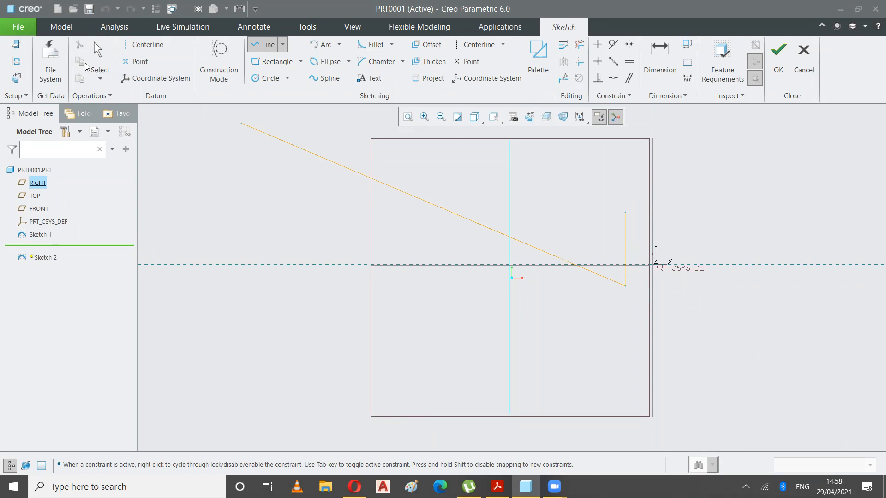
pyautogui.click(95, 51)
pyautogui.press('Delete')
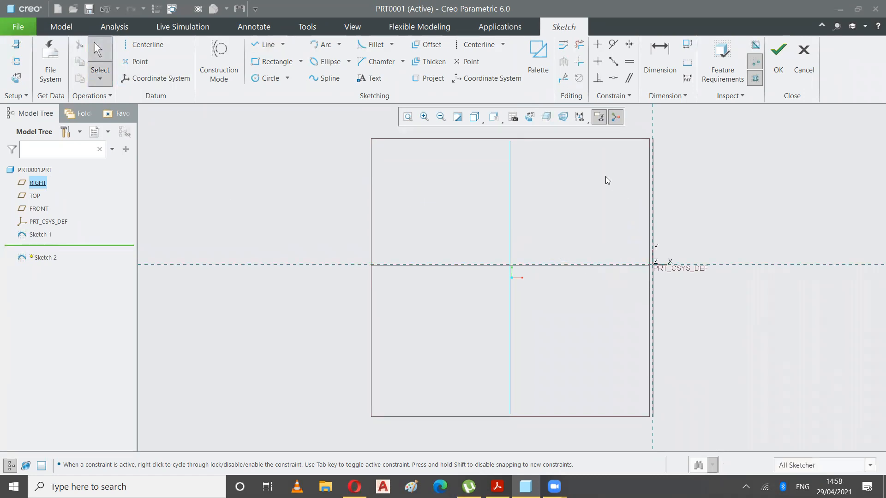
pyautogui.click(774, 51)
# Start a Helical Sweep with Sketch 1 as the helix profile and the Sketch 2 line as the helix axis.
pyautogui.click(262, 240)
pyautogui.click(520, 121)
pyautogui.click(423, 131)
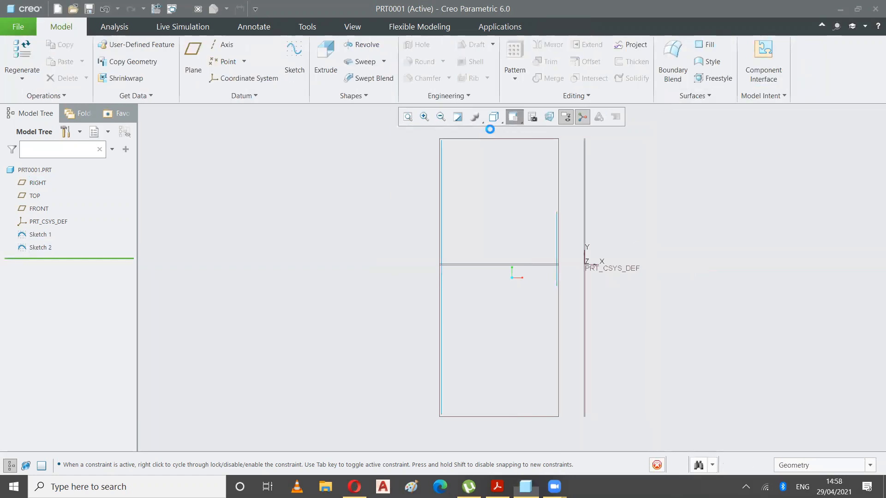
pyautogui.click(383, 62)
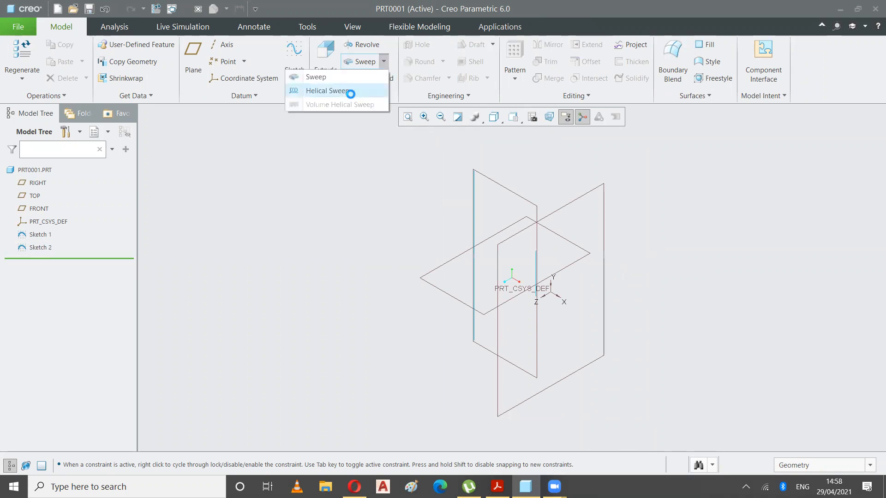
pyautogui.click(351, 91)
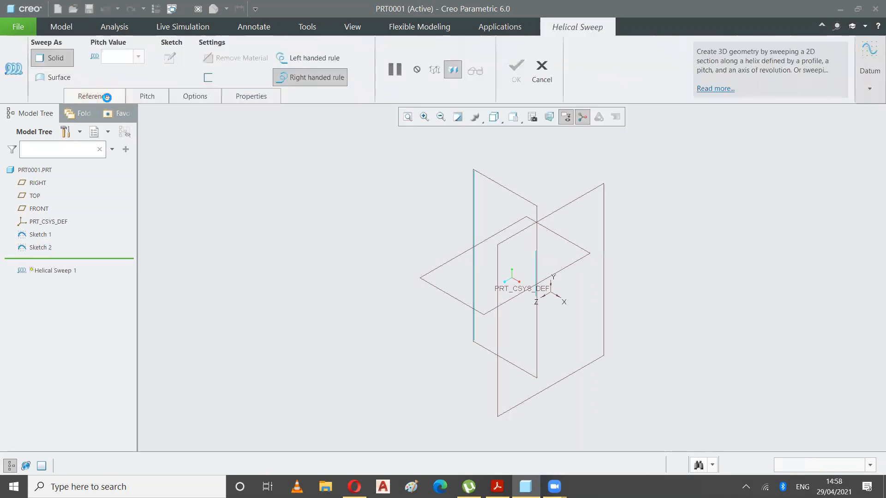
pyautogui.click(106, 98)
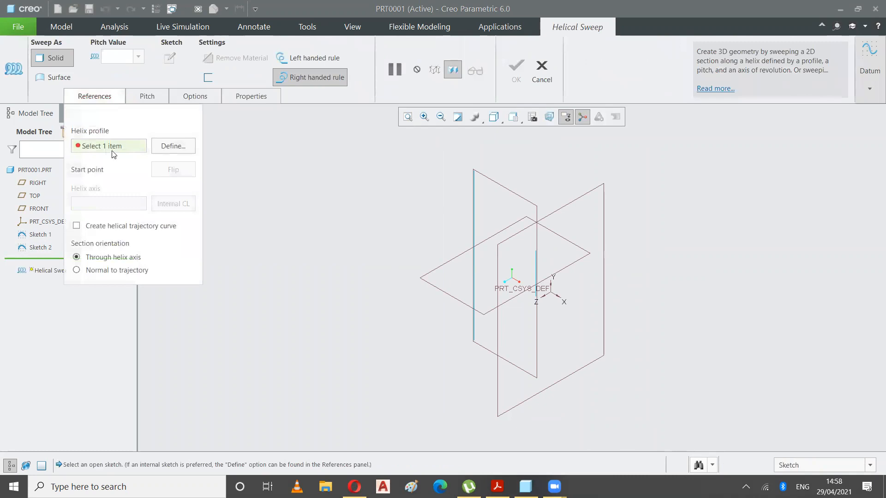
pyautogui.click(474, 212)
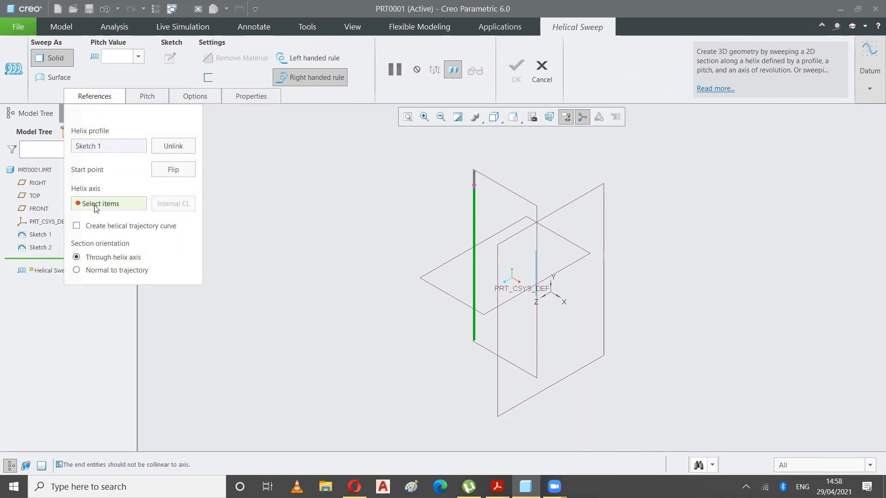
pyautogui.click(537, 267)
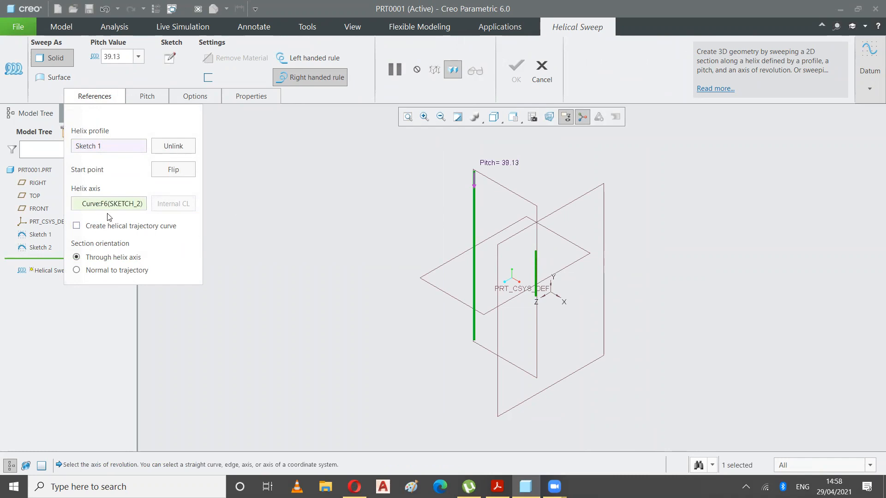
# Open the sweep's section sketch in 2D orientation and draw a rectangle from the intersection of the section centerlines.
pyautogui.click(170, 59)
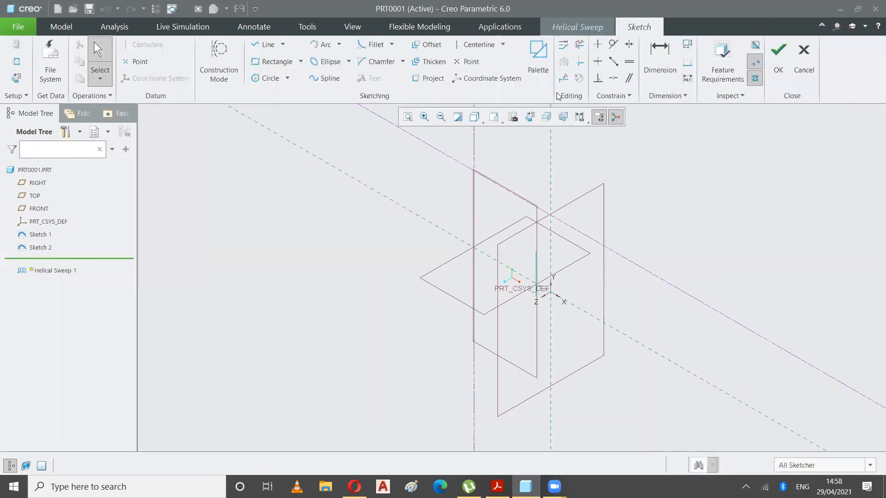
pyautogui.click(529, 118)
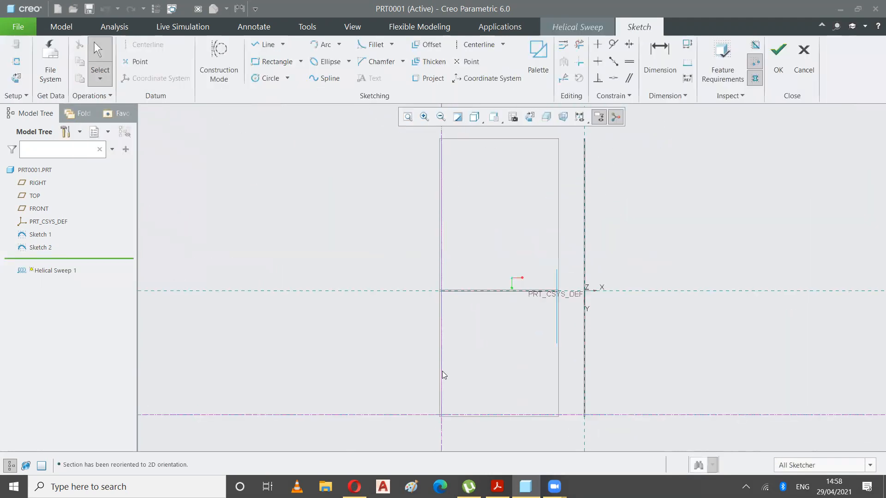
pyautogui.scroll(-5, 448, 415)
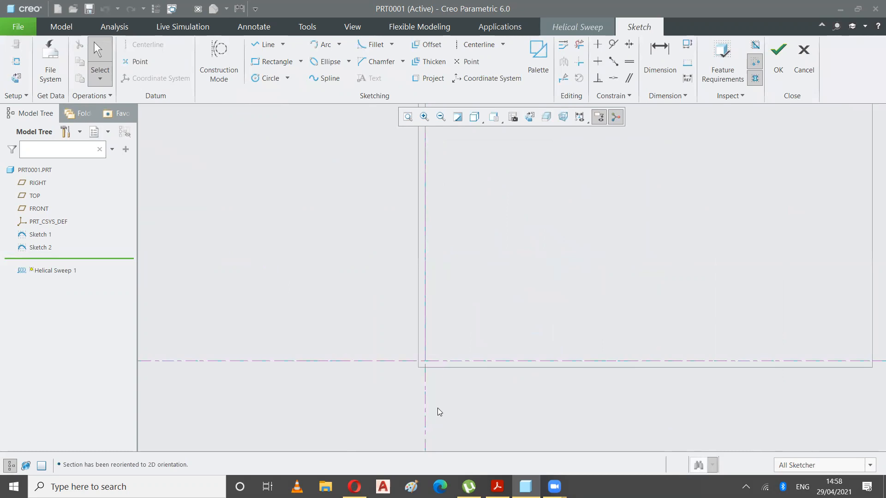
pyautogui.click(274, 62)
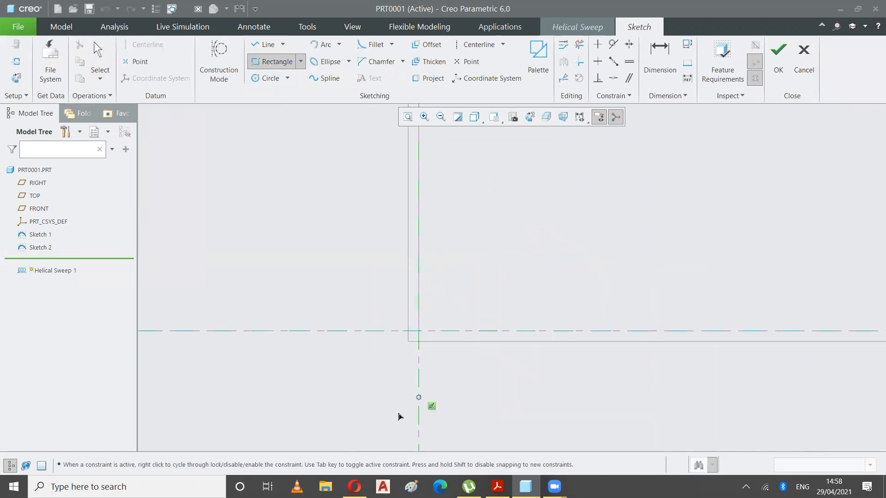
pyautogui.click(419, 331)
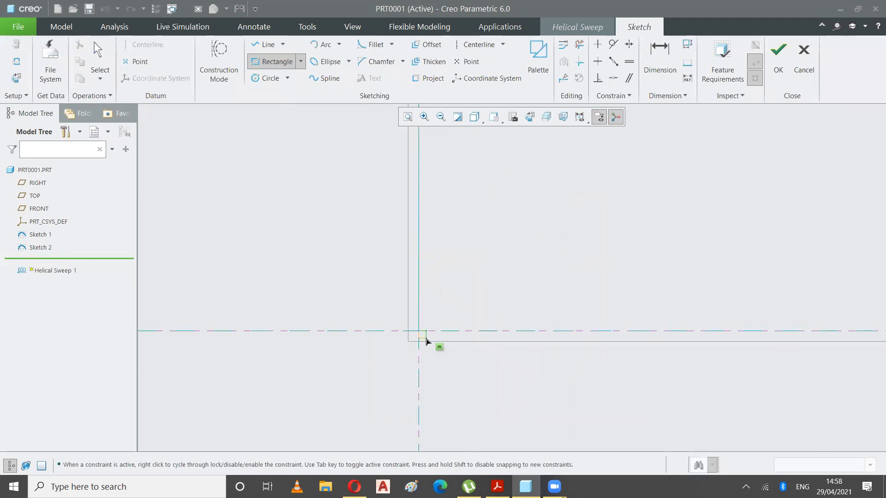
pyautogui.click(251, 107)
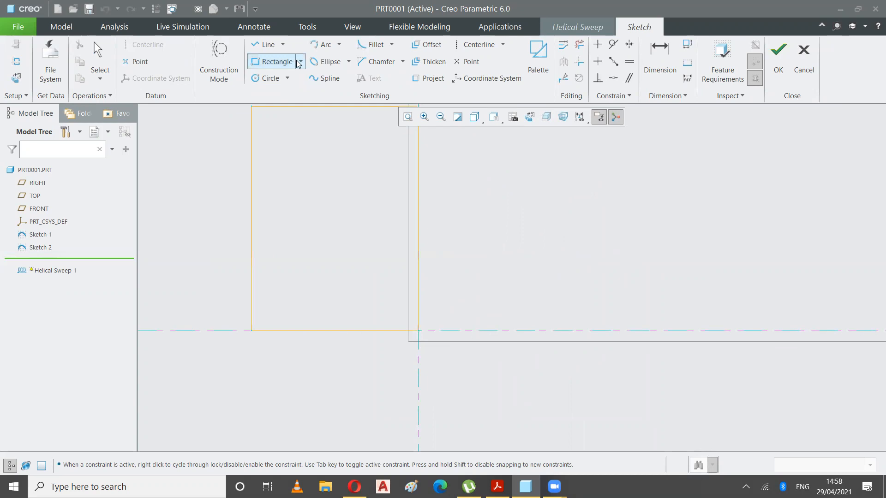